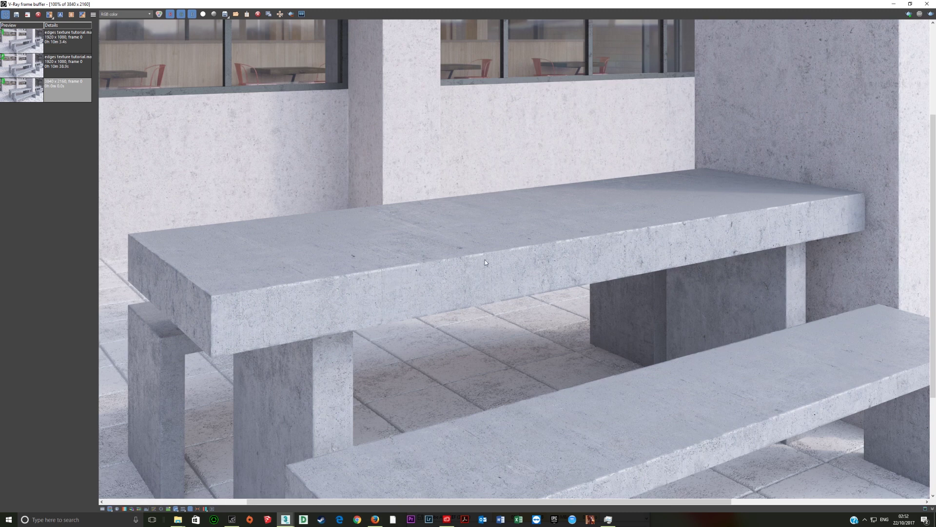
# Step: Close the finished render, select the concrete table and benches, and turn on edged faces in the viewport
pyautogui.scroll(-1, 485, 263)
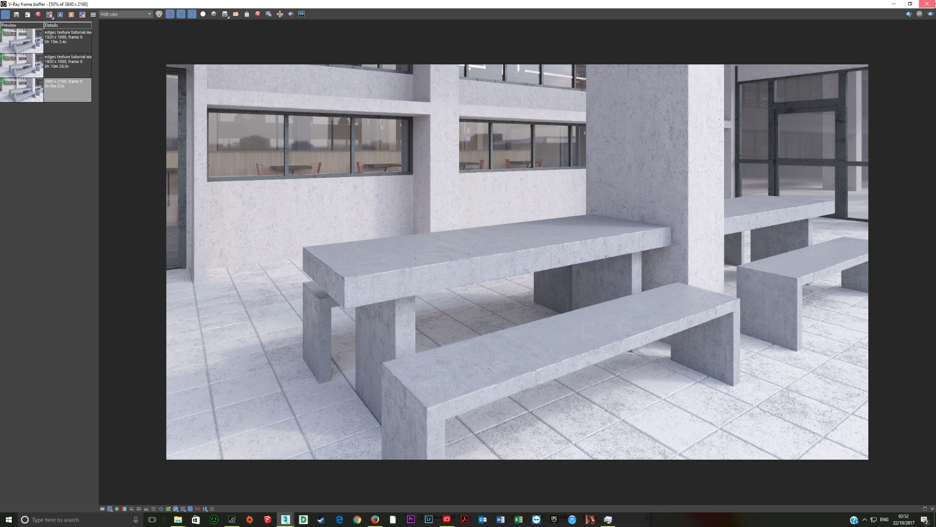
pyautogui.click(926, 4)
pyautogui.click(806, 58)
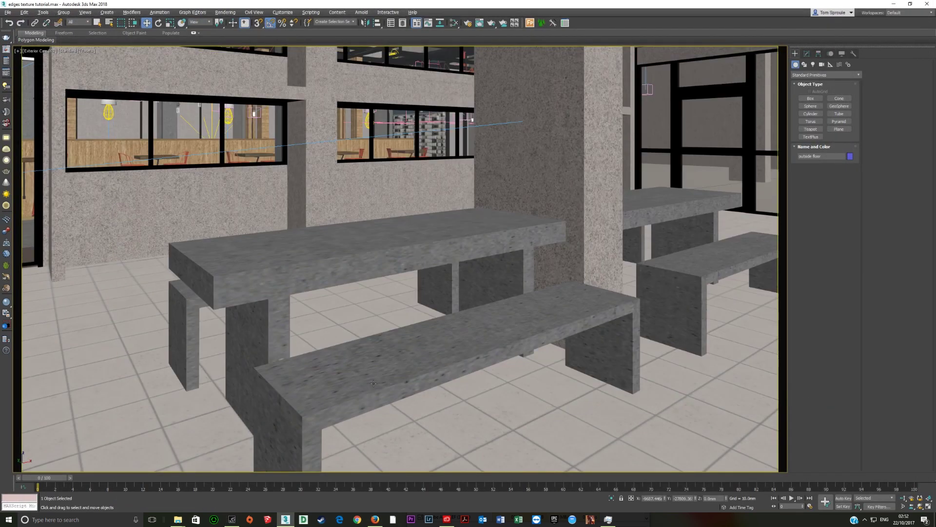
pyautogui.click(312, 271)
pyautogui.press('F4')
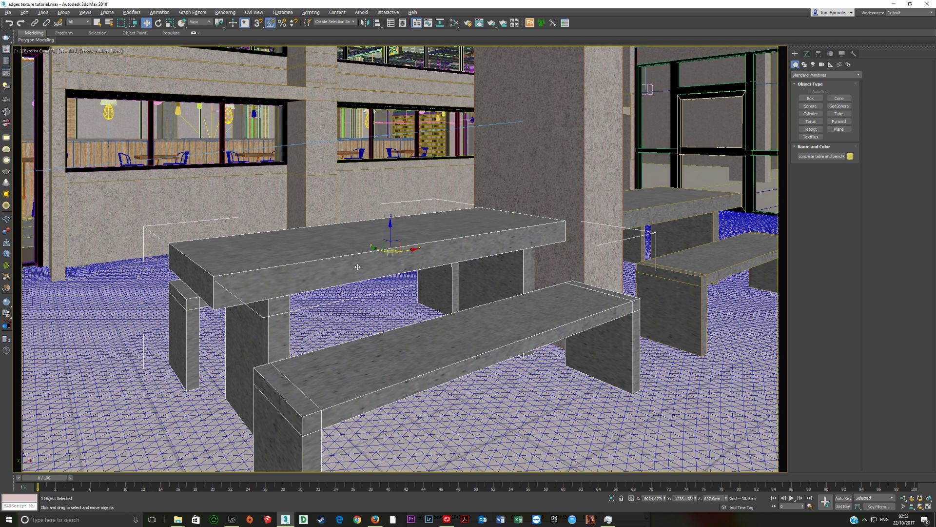
# Step: Examine the concrete VRayMtl and its DM diffuse bitmap in the Slate Material Editor's node graph
pyautogui.press('m')
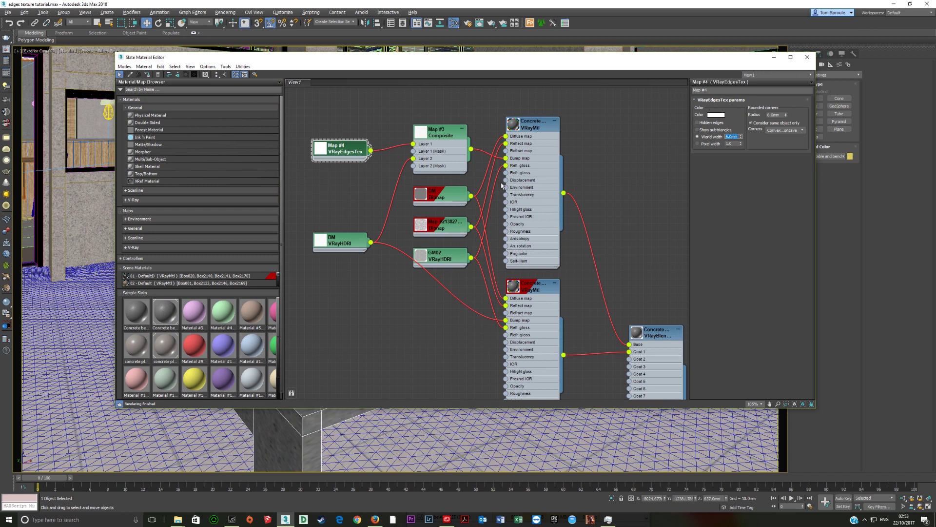
pyautogui.scroll(1, 513, 183)
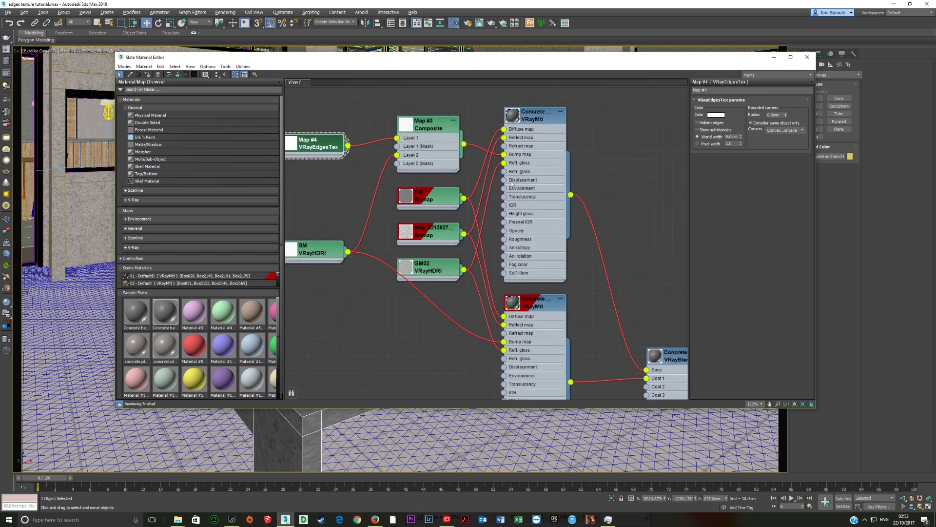
pyautogui.doubleClick(513, 117)
pyautogui.moveTo(525, 198); pyautogui.dragTo(532, 182)
pyautogui.doubleClick(533, 128)
pyautogui.moveTo(513, 194); pyautogui.dragTo(518, 250, button='middle')
pyautogui.moveTo(522, 192); pyautogui.dragTo(521, 208)
pyautogui.click(433, 258)
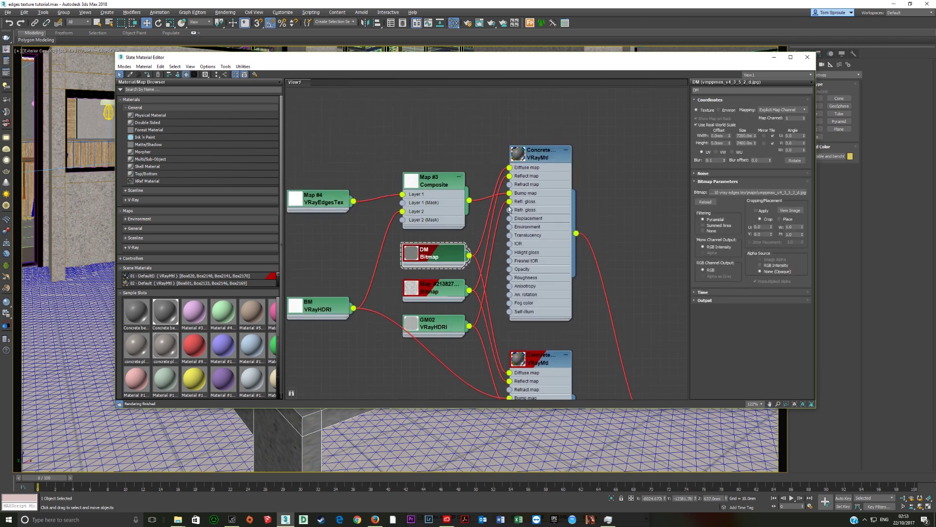
# Step: Examine the VRayEdgesTex map's parameters and its route through the Composite map into the concrete material's bump slot
pyautogui.moveTo(369, 229); pyautogui.dragTo(403, 228, button='middle')
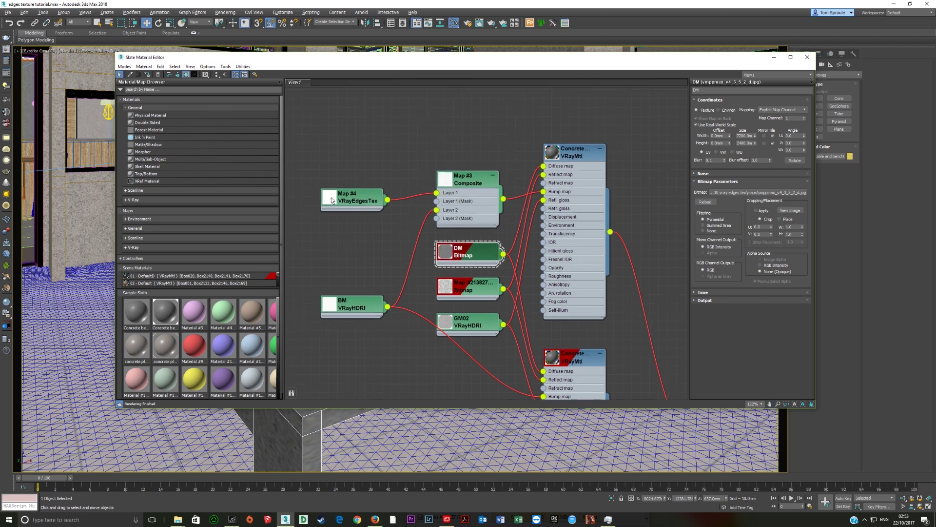
pyautogui.click(351, 201)
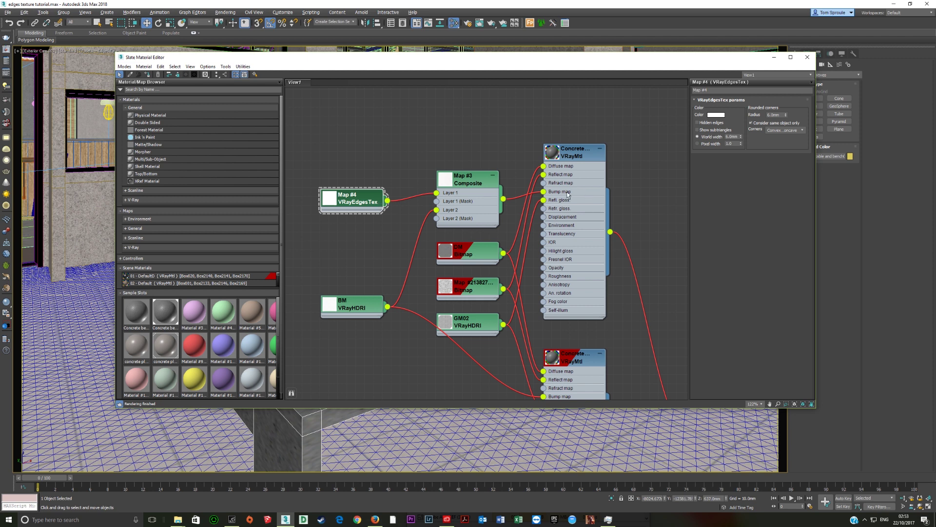
pyautogui.click(518, 198)
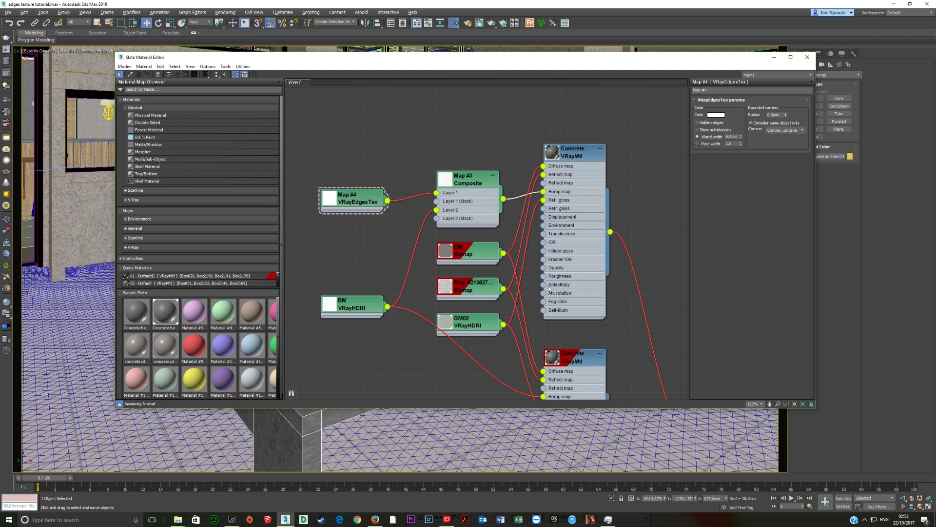
pyautogui.moveTo(550, 290); pyautogui.dragTo(524, 261, button='middle')
pyautogui.moveTo(363, 192); pyautogui.dragTo(414, 207, button='middle')
pyautogui.click(380, 183)
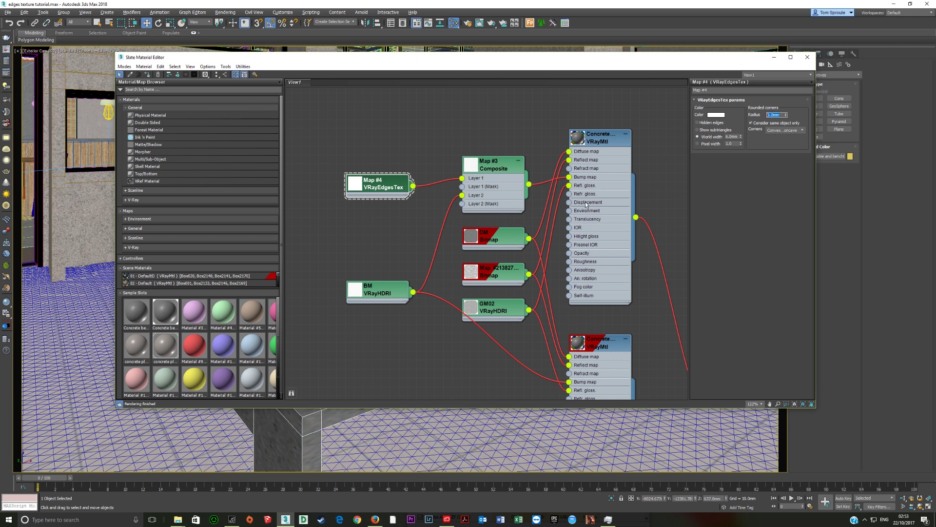
pyautogui.click(130, 248)
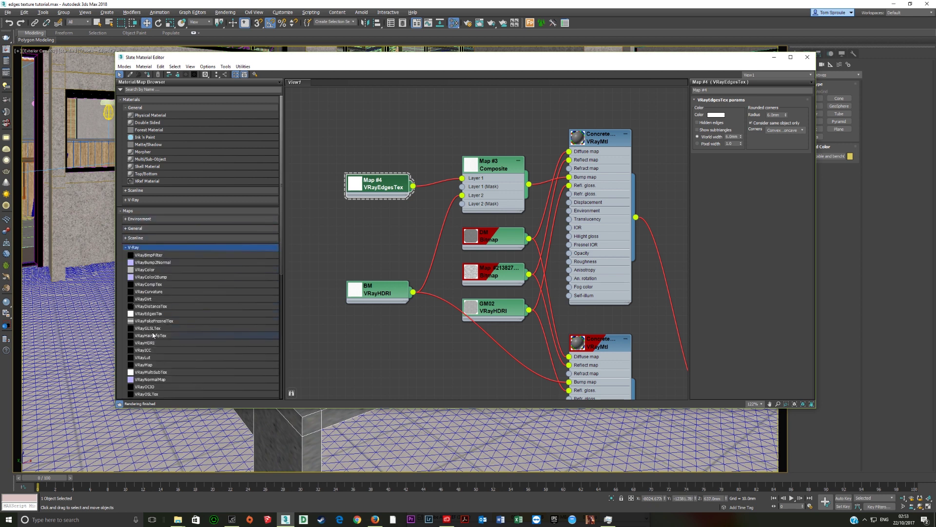
pyautogui.moveTo(152, 314); pyautogui.dragTo(335, 239)
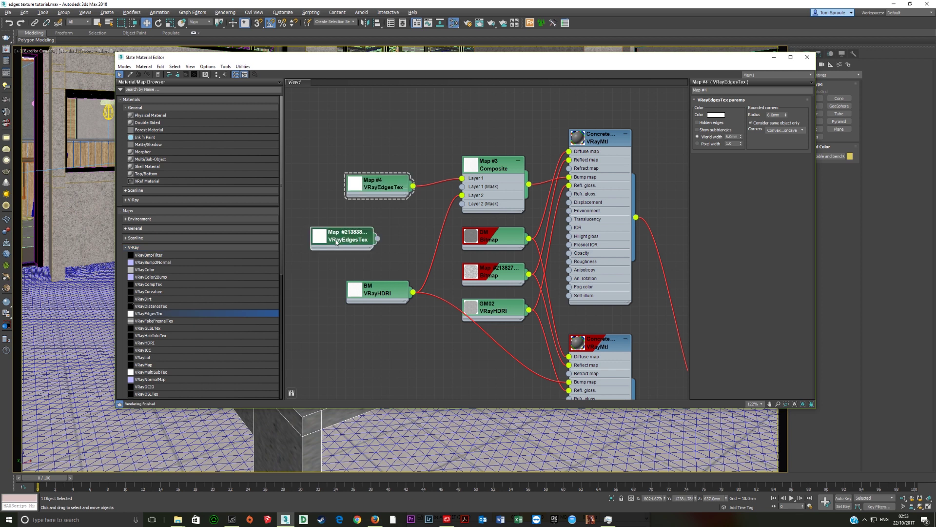
pyautogui.doubleClick(335, 240)
pyautogui.click(781, 115)
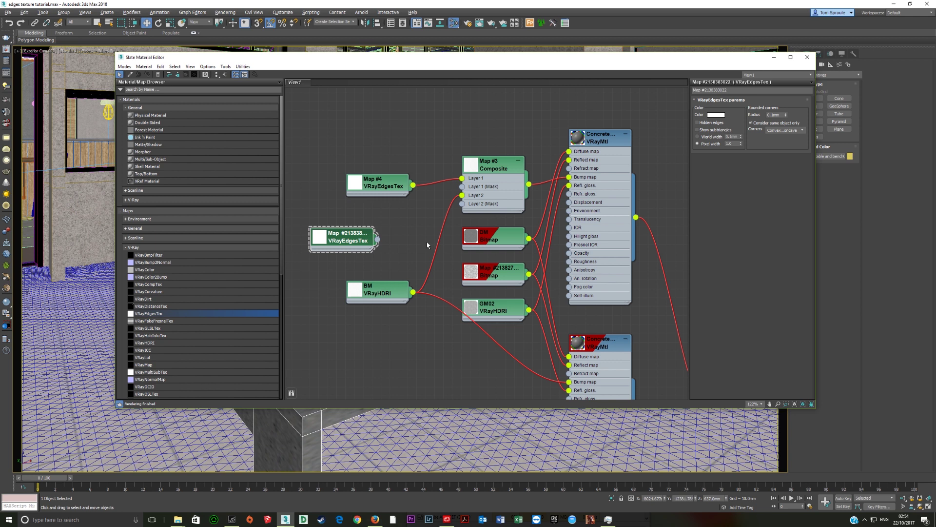
pyautogui.press('Delete')
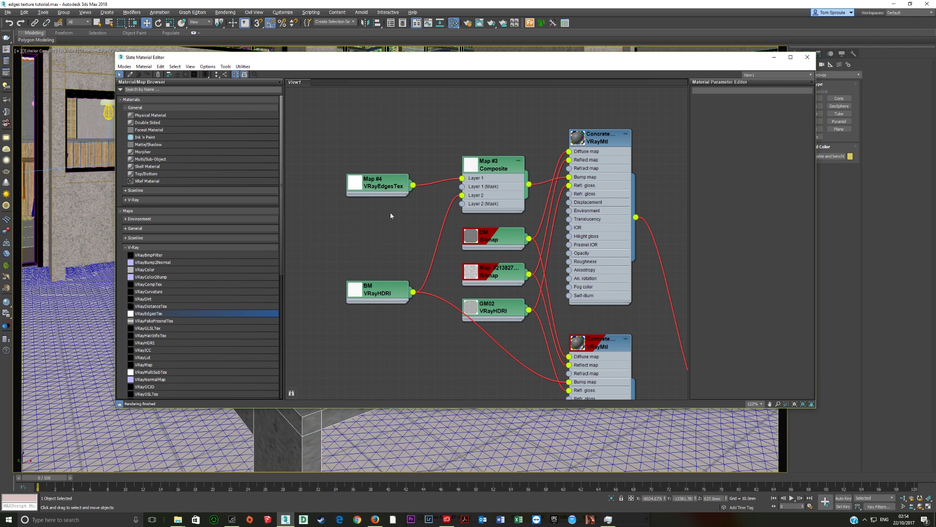
# Step: Review the rounded-corner radius of the Map #4 VRayEdgesTex and its link to the concrete material, and close the material editor
pyautogui.doubleClick(384, 188)
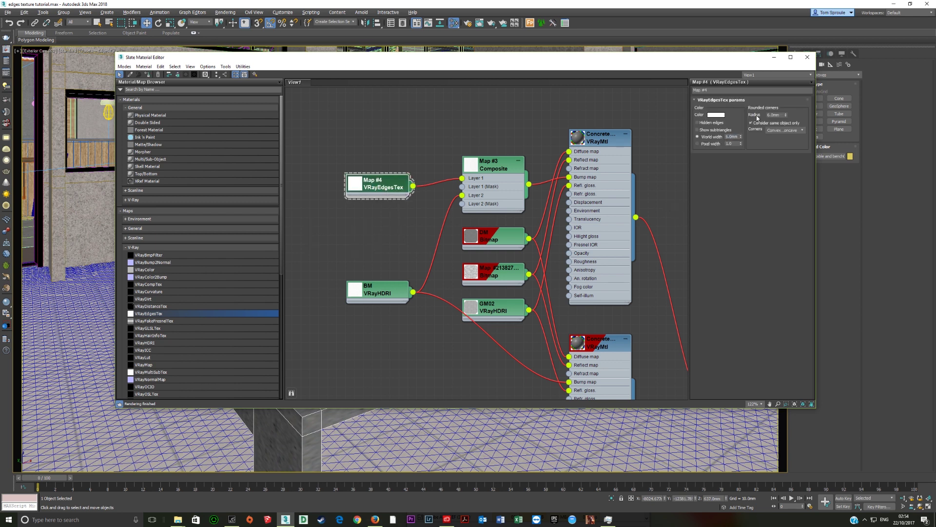
pyautogui.click(779, 114)
pyautogui.click(786, 114)
pyautogui.moveTo(553, 188); pyautogui.dragTo(451, 176, button='middle')
pyautogui.rightClick(492, 128)
pyautogui.click(494, 84)
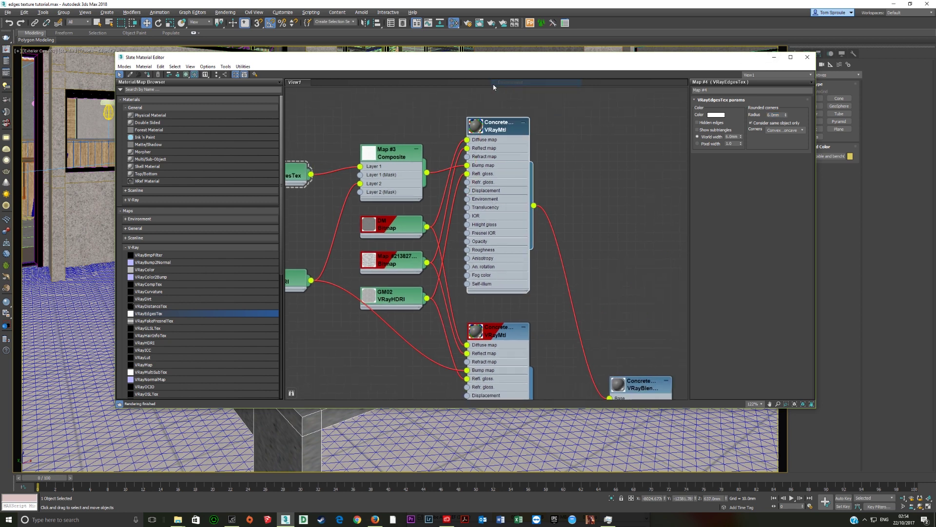
pyautogui.moveTo(437, 122); pyautogui.dragTo(512, 147, button='middle')
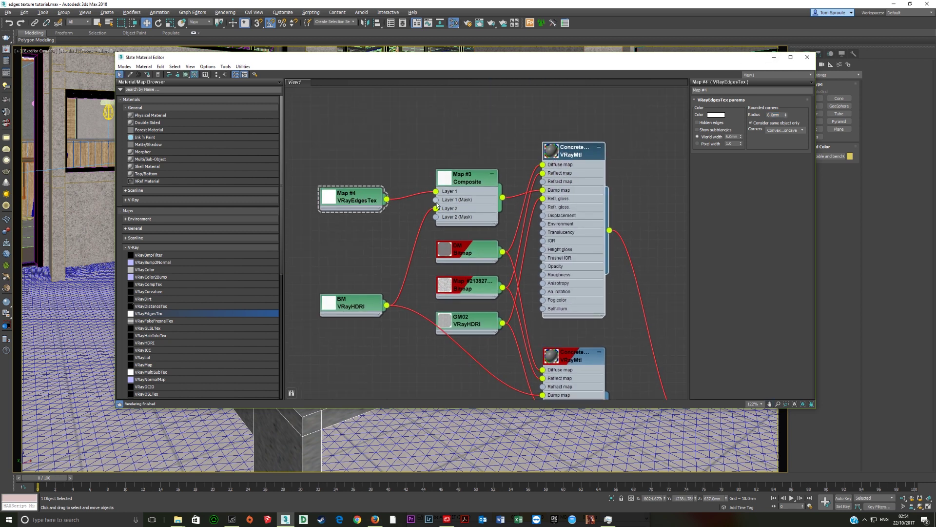
pyautogui.click(807, 57)
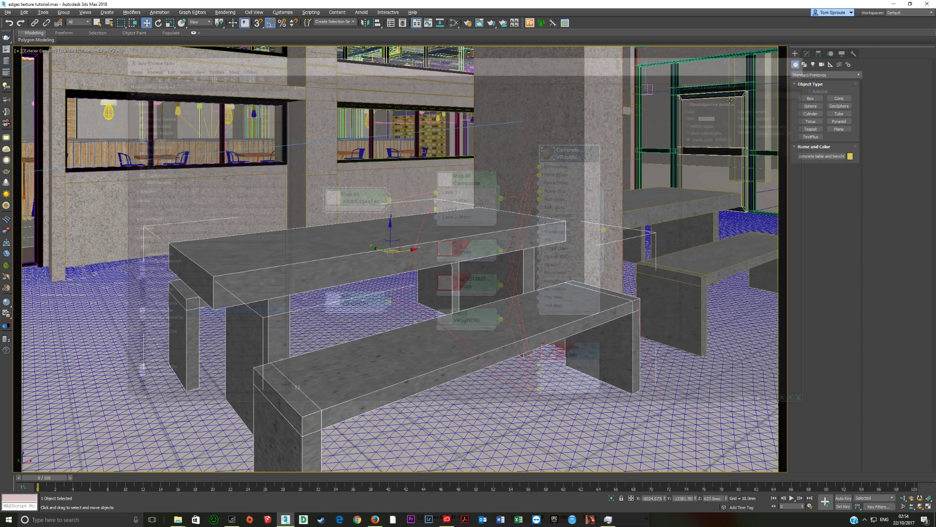
# Step: Reopen the frame buffer and inspect the table and bench edges up close in the second 1920 x 1080 render
pyautogui.click(6, 50)
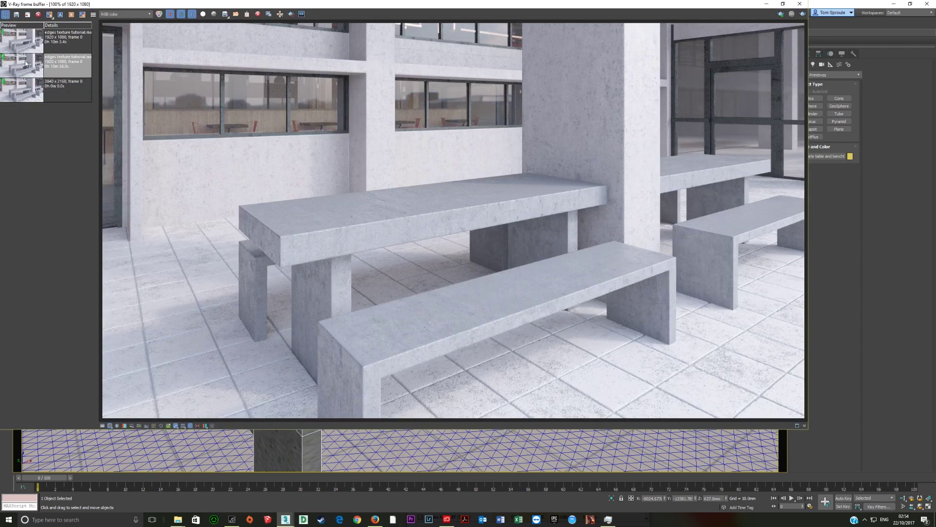
pyautogui.click(23, 70)
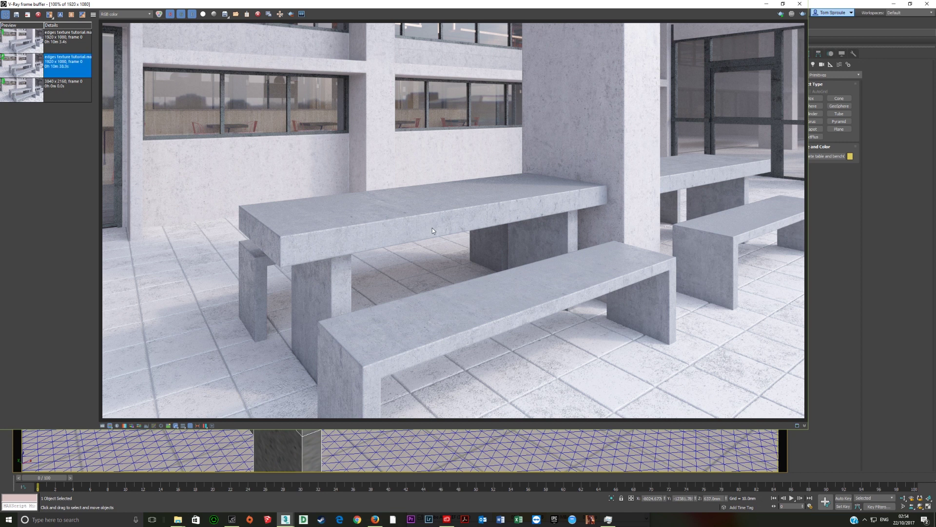
pyautogui.scroll(1, 431, 227)
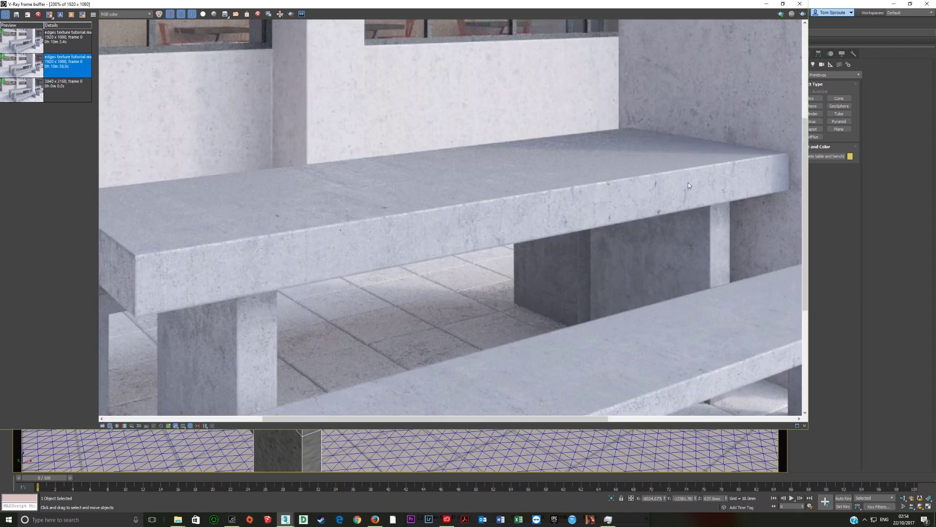
pyautogui.scroll(-1, 388, 223)
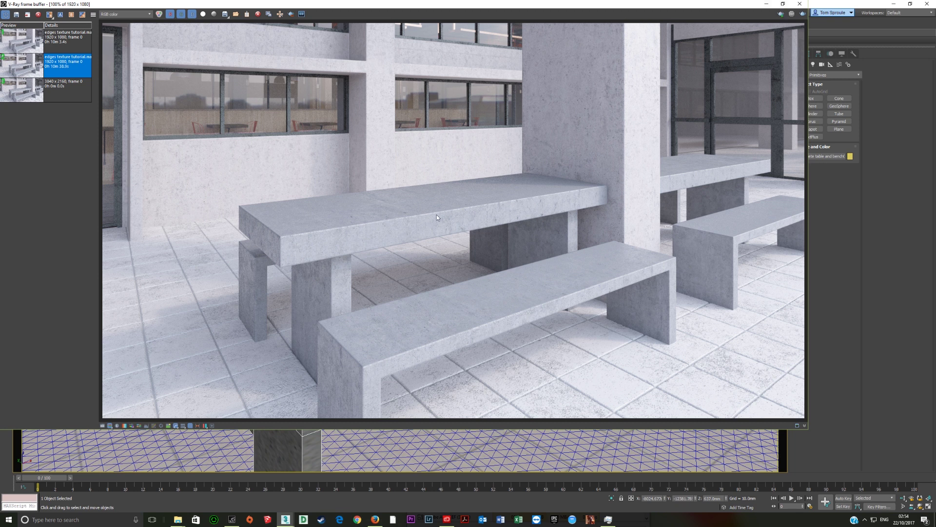
pyautogui.scroll(1, 404, 341)
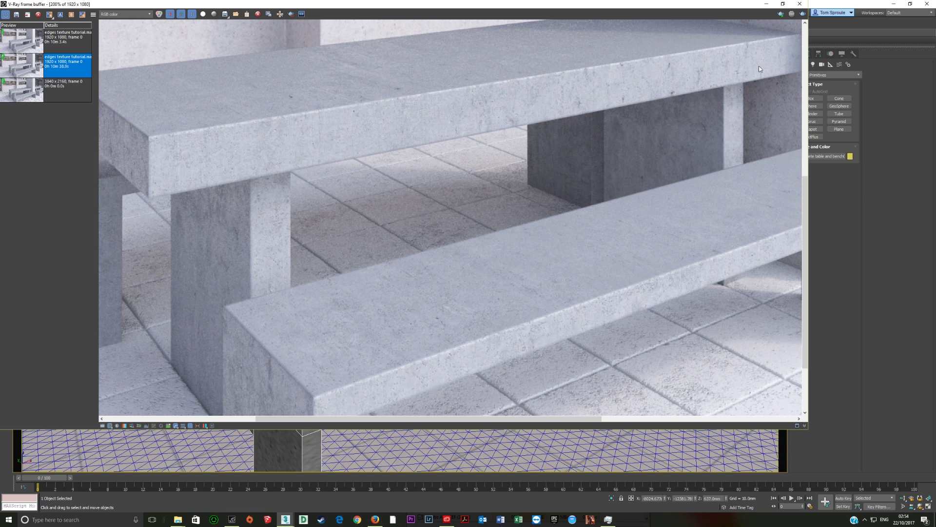
pyautogui.click(767, 3)
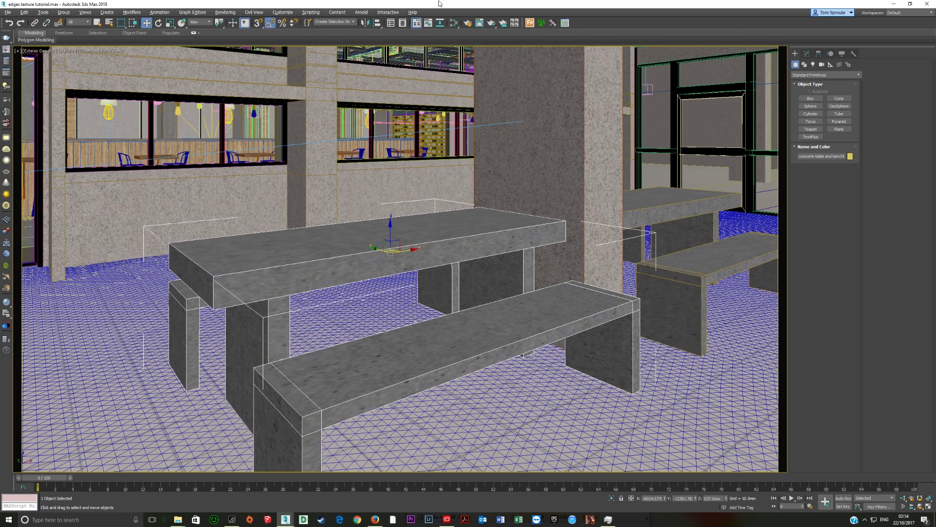
# Step: Reopen the material editor, check the Map #3 Composite, and add a new Composite map to the node graph
pyautogui.click(454, 23)
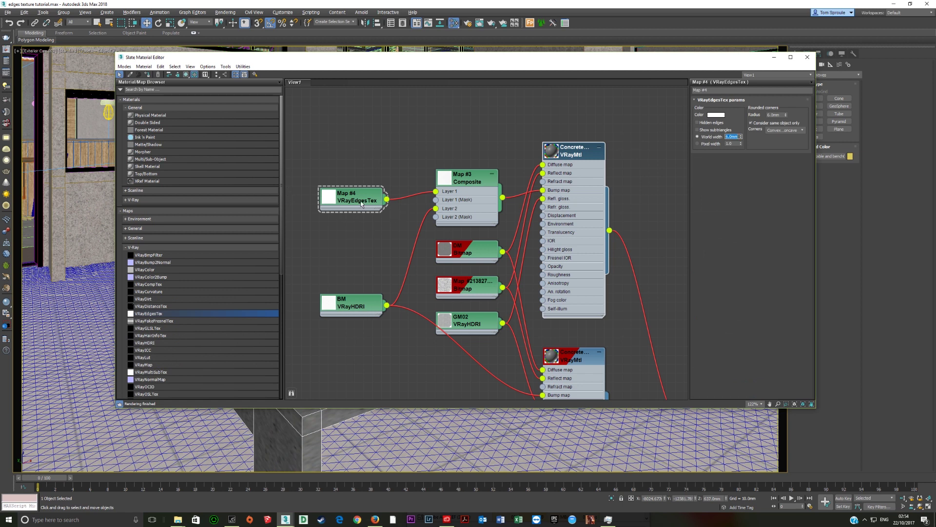
pyautogui.click(473, 188)
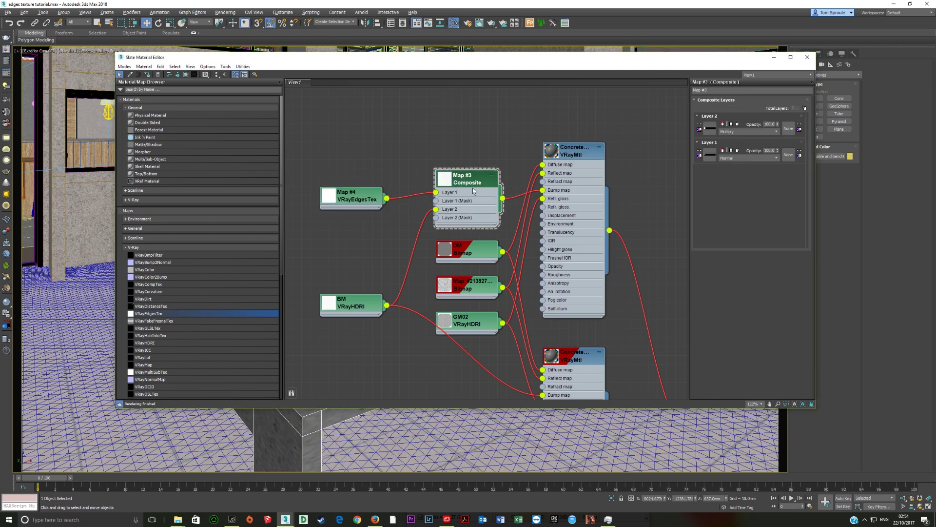
pyautogui.click(135, 228)
pyautogui.moveTo(146, 340); pyautogui.dragTo(331, 237)
pyautogui.click(334, 243)
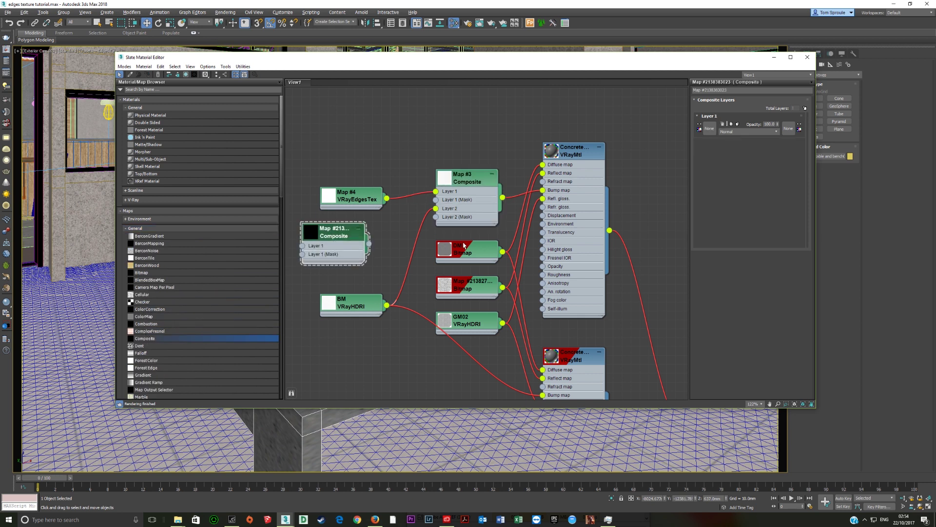
# Step: Connect the Map #4 VRayEdgesTex to Layer 1 of the new Composite map and add a second layer to it
pyautogui.moveTo(349, 194); pyautogui.dragTo(304, 159)
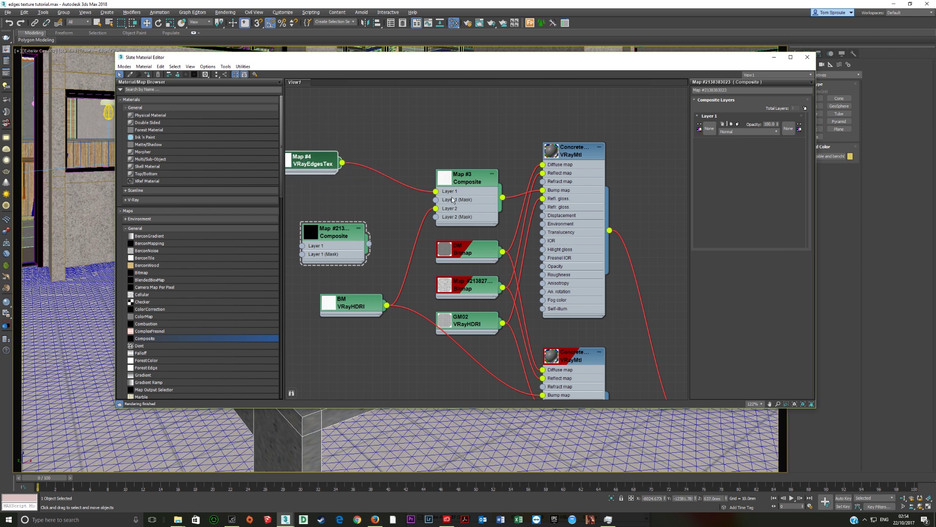
pyautogui.moveTo(325, 250); pyautogui.dragTo(352, 231)
pyautogui.click(350, 306)
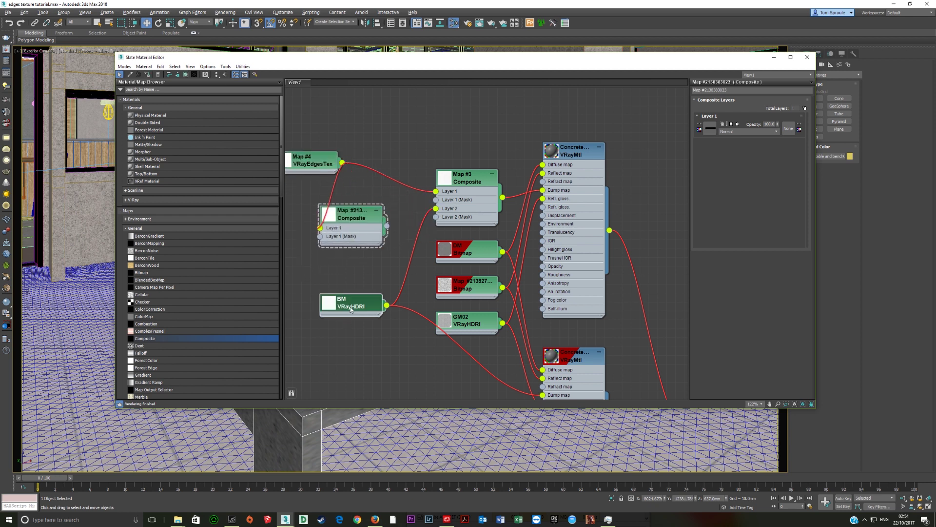
pyautogui.click(353, 214)
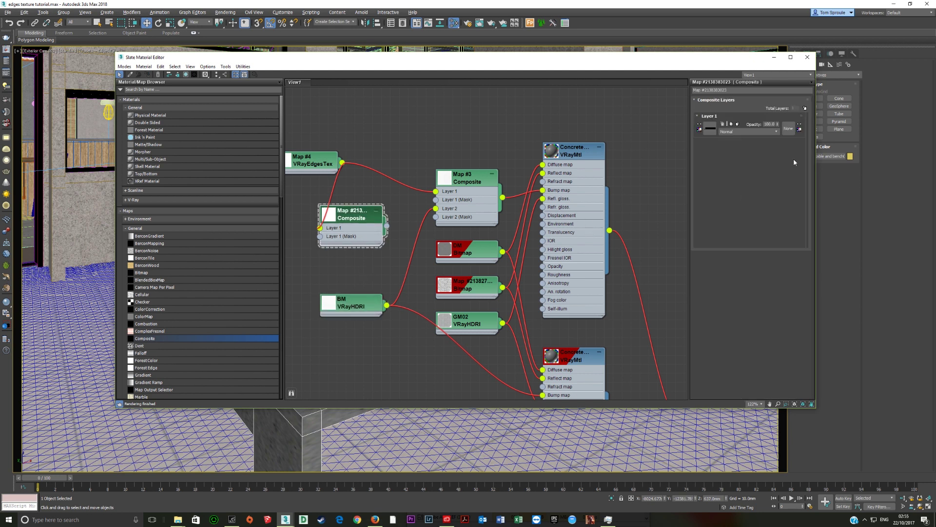
pyautogui.click(806, 109)
# Step: Move the BM VRayHDRI node clear of the new Composite and view its bump image at full size
pyautogui.moveTo(357, 299); pyautogui.dragTo(303, 325)
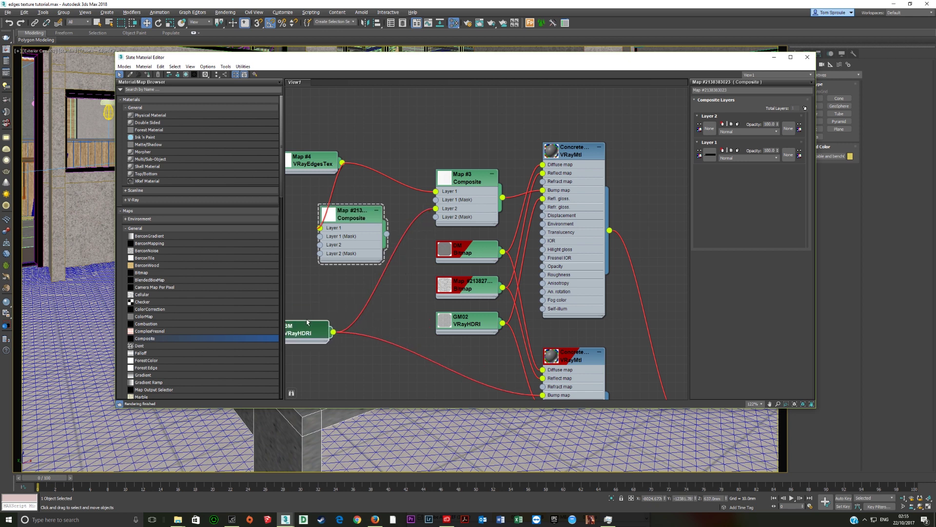
pyautogui.moveTo(303, 325); pyautogui.dragTo(429, 291, button='middle')
pyautogui.doubleClick(416, 300)
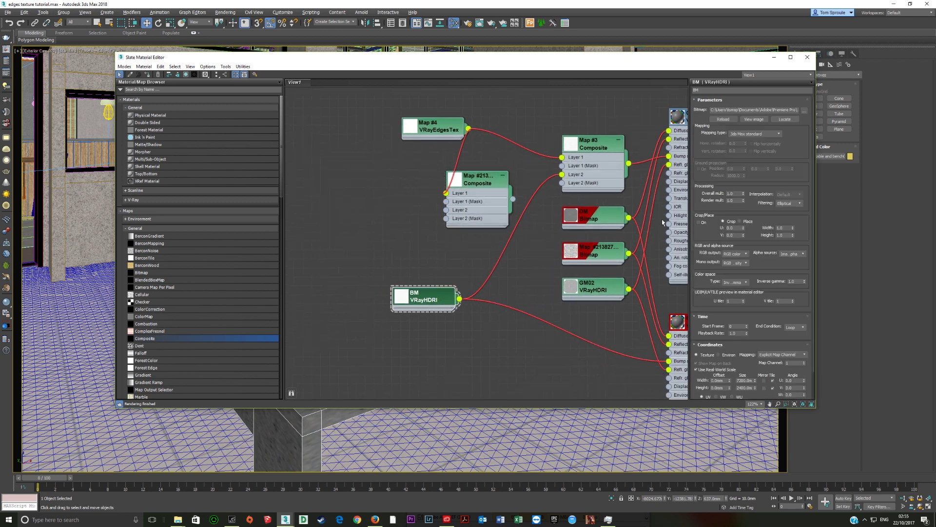
pyautogui.click(754, 120)
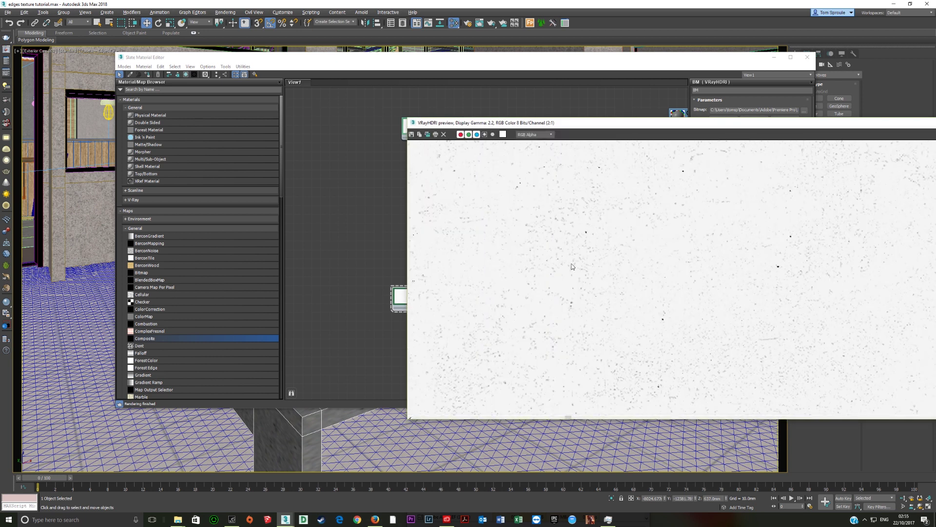
pyautogui.moveTo(737, 123); pyautogui.dragTo(315, 144)
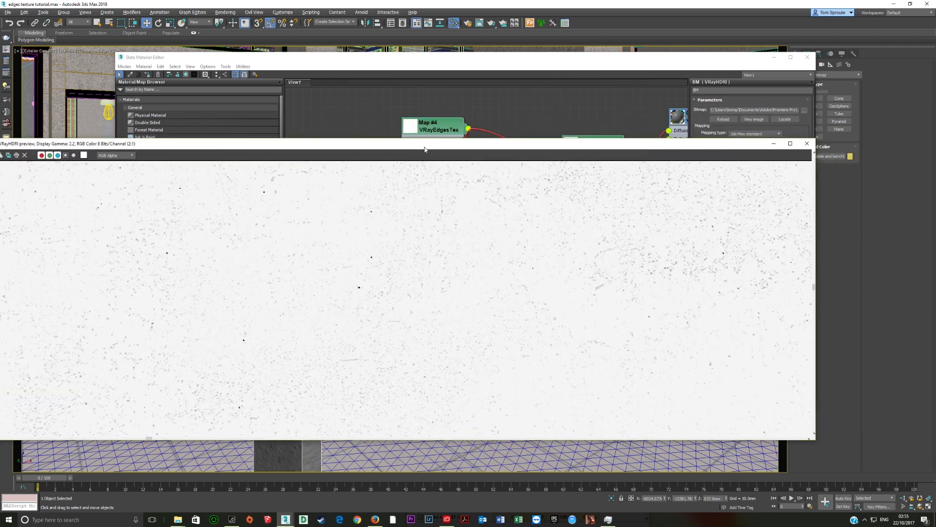
pyautogui.click(806, 144)
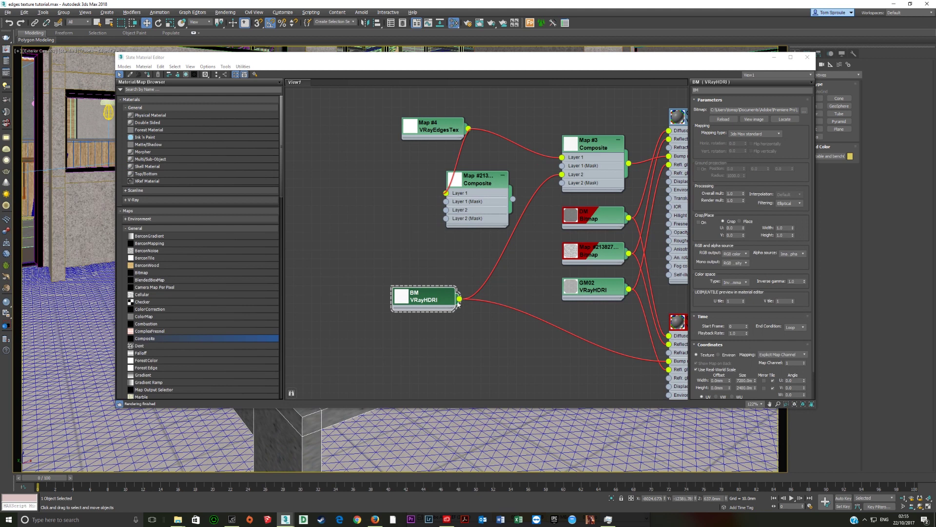
# Step: Connect the BM VRayHDRI to Layer 2 of the new Composite map and open the map's parameters
pyautogui.moveTo(459, 298); pyautogui.dragTo(466, 209)
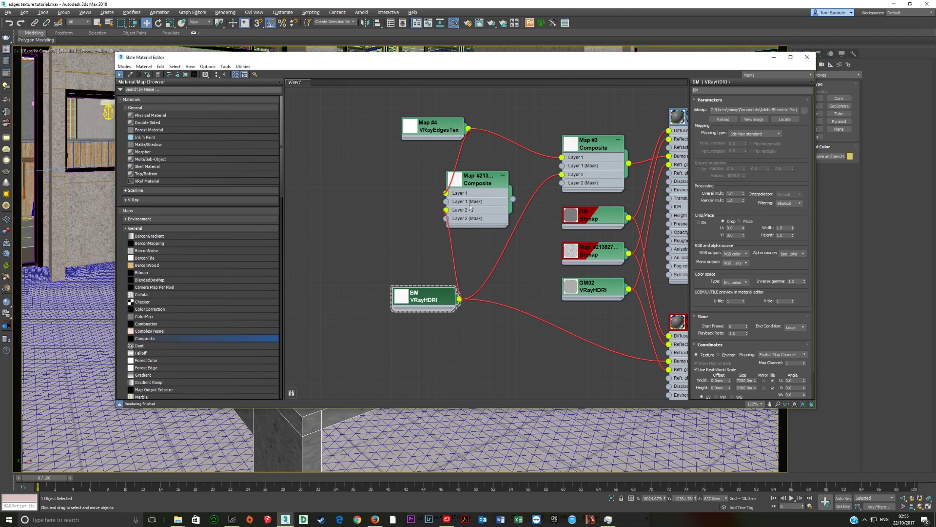
pyautogui.doubleClick(474, 205)
pyautogui.scroll(-1, 478, 209)
pyautogui.moveTo(478, 210); pyautogui.dragTo(411, 218, button='middle')
# Step: Check the layer blend modes of the Map #3 Composite, view the BM VRayHDRI image at full size and close the preview
pyautogui.doubleClick(521, 154)
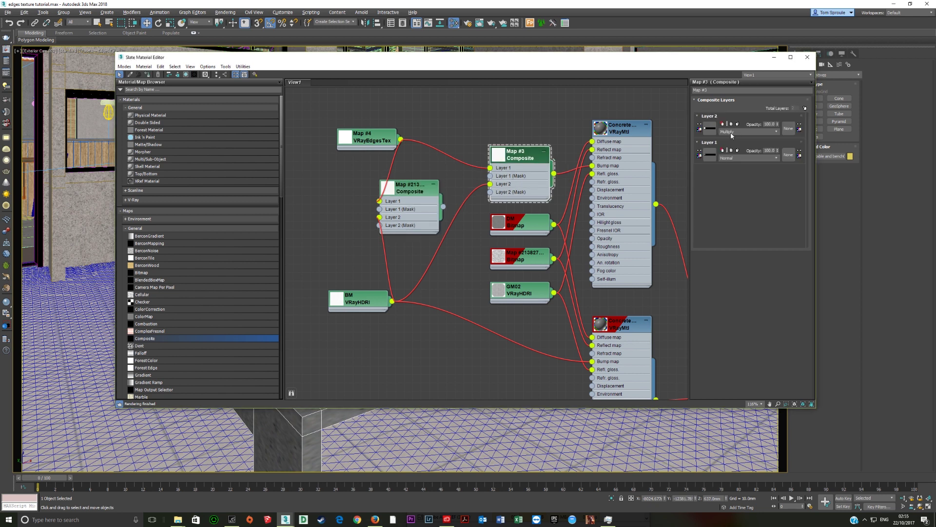
pyautogui.doubleClick(353, 303)
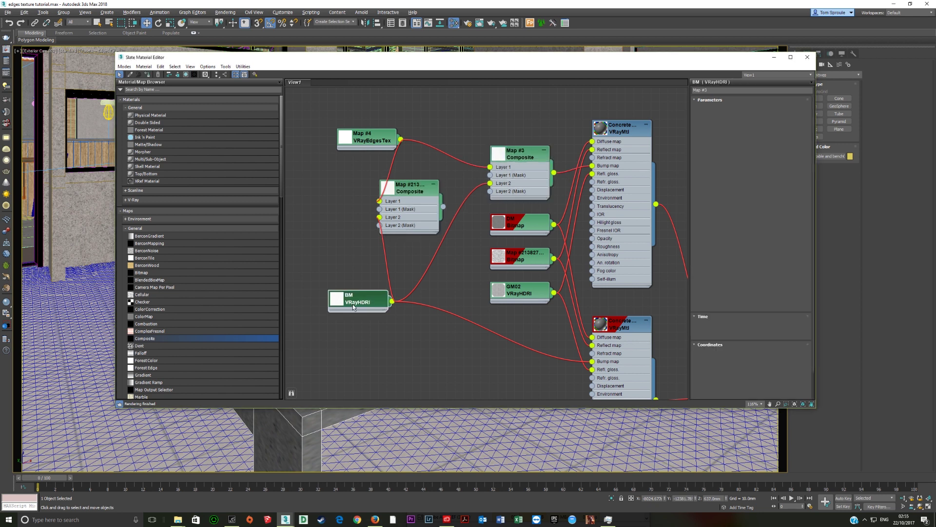
pyautogui.click(755, 120)
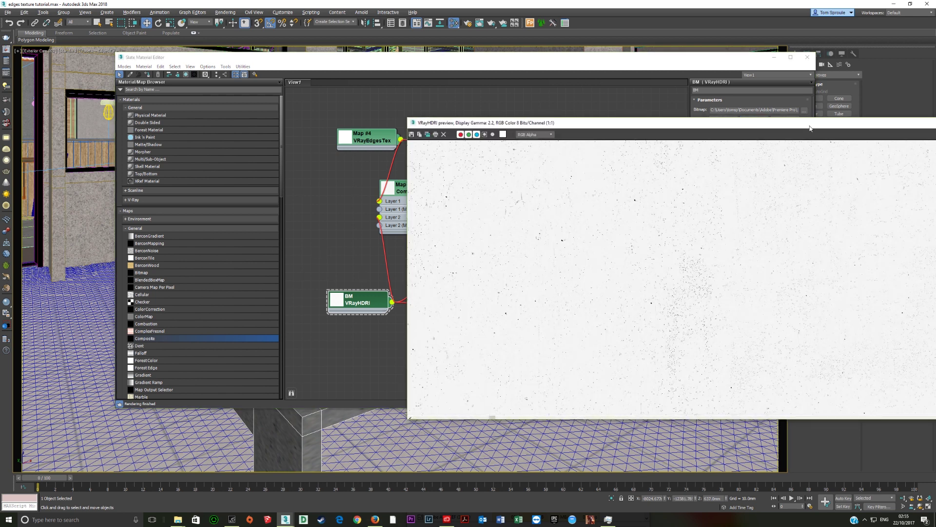
pyautogui.moveTo(822, 127); pyautogui.dragTo(441, 162)
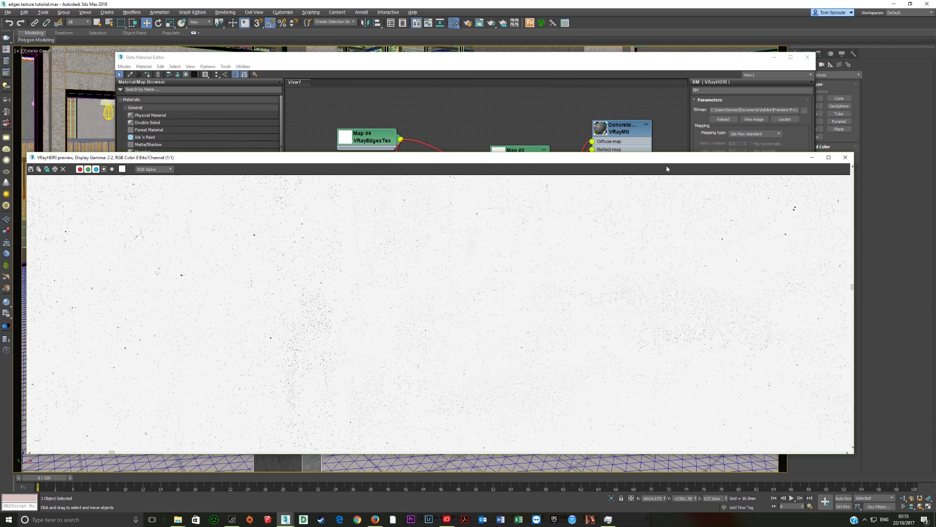
pyautogui.click(845, 157)
# Step: Set Layer 2 of the new Composite map to Multiply blending
pyautogui.click(408, 190)
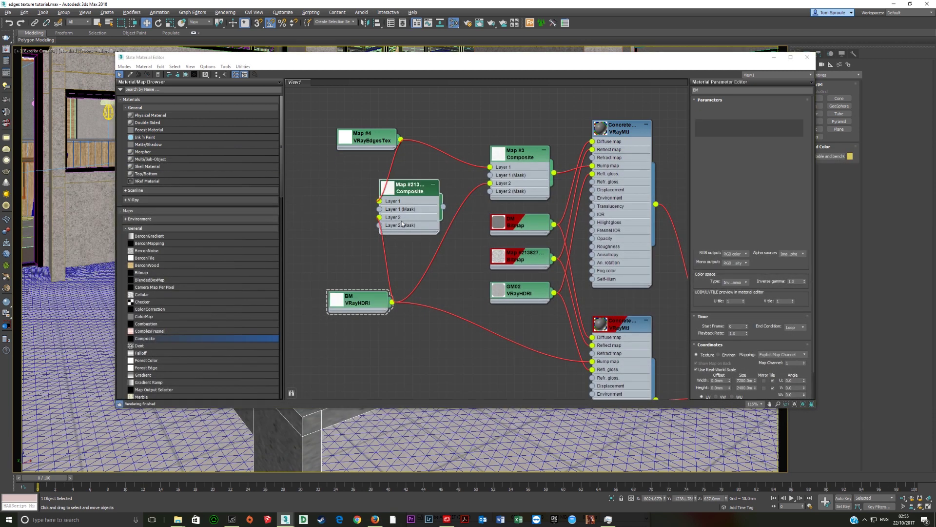
pyautogui.click(749, 131)
pyautogui.click(727, 162)
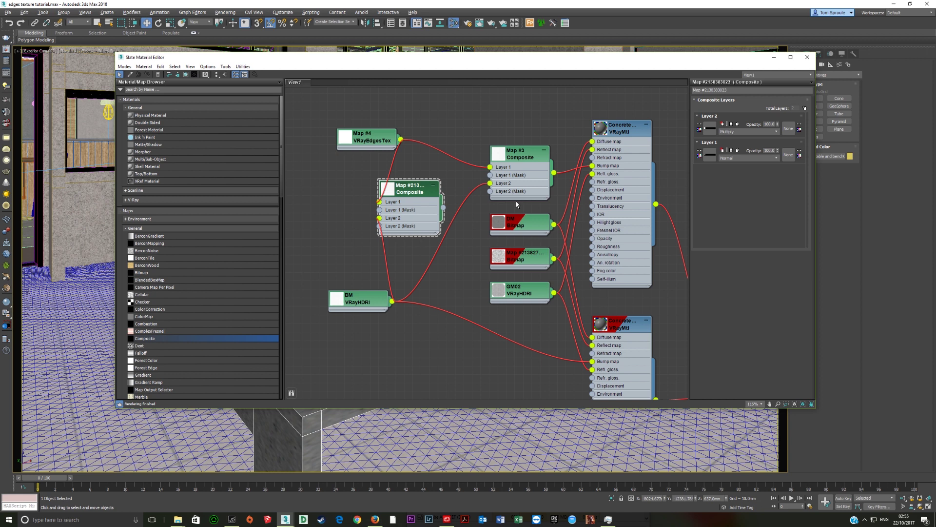
pyautogui.click(737, 133)
pyautogui.click(726, 139)
# Step: Delete the new Composite map and select the original Map #3 Composite
pyautogui.moveTo(443, 207)
pyautogui.mouseDown()
pyautogui.moveTo(596, 167)
pyautogui.moveTo(444, 208)
pyautogui.mouseUp()
pyautogui.press('Delete')
pyautogui.click(526, 178)
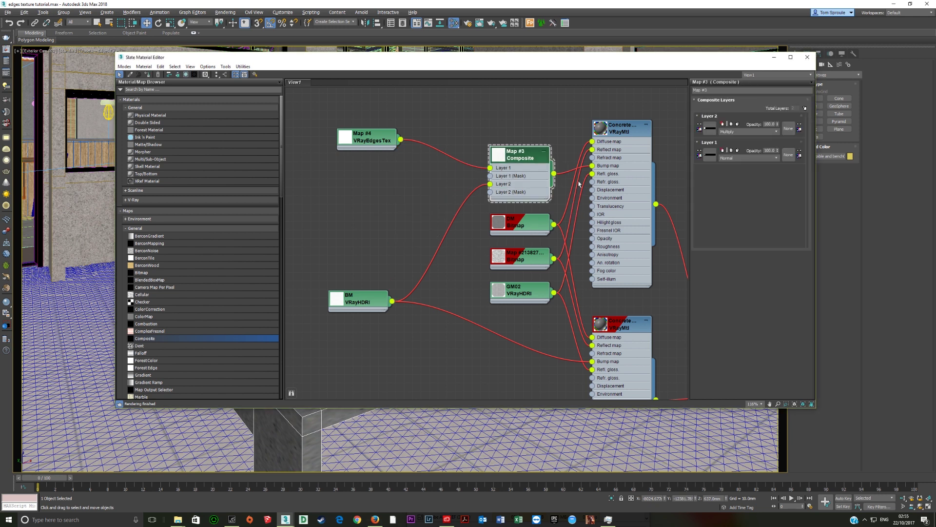
# Step: Review the parameters of the BM VRayHDRI and Map #4 VRayEdgesTex nodes feeding the Map #3 Composite
pyautogui.moveTo(538, 217); pyautogui.dragTo(440, 231, button='middle')
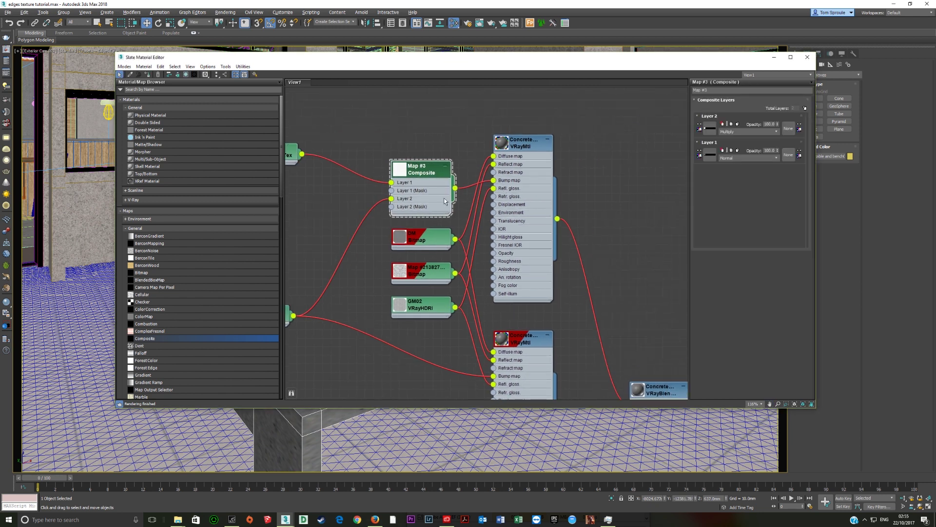
pyautogui.moveTo(457, 199); pyautogui.dragTo(496, 189, button='middle')
pyautogui.moveTo(391, 171); pyautogui.dragTo(425, 171, button='middle')
pyautogui.click(349, 149)
pyautogui.doubleClick(327, 302)
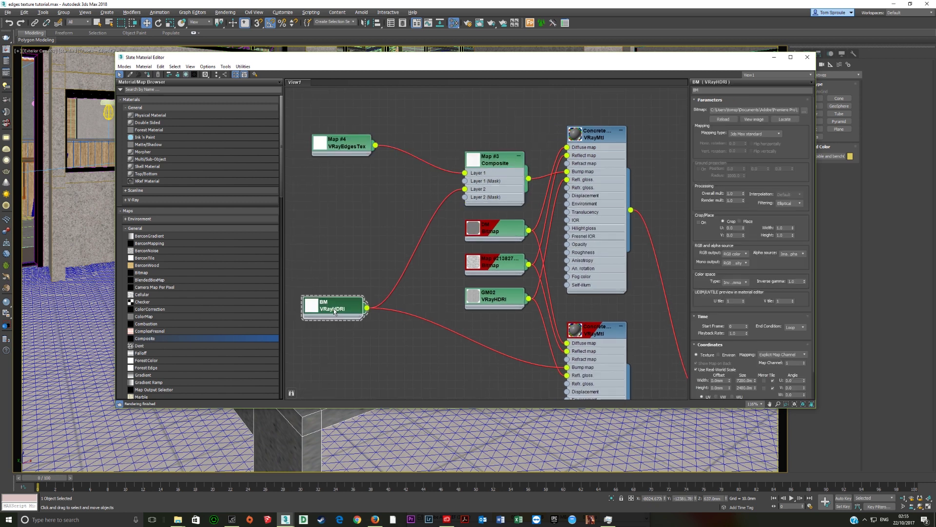
pyautogui.doubleClick(342, 154)
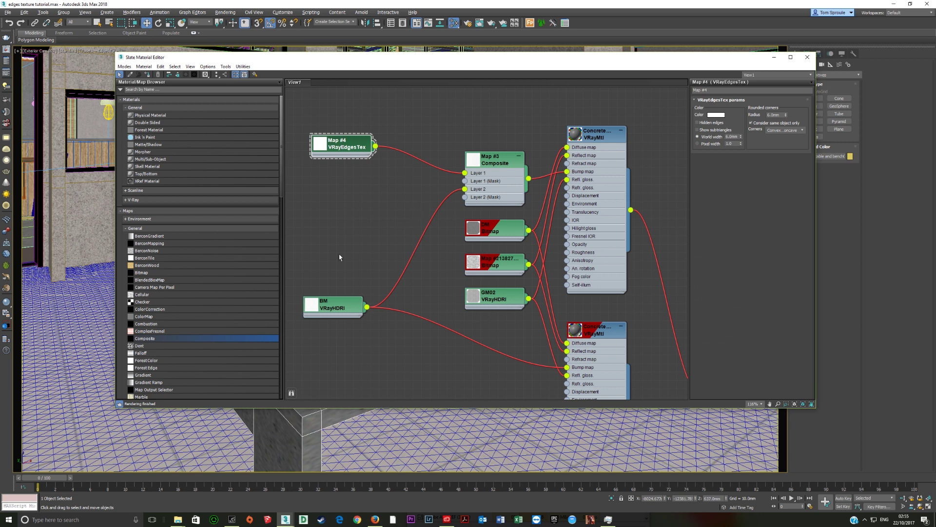
# Step: Compare the Concrete benches edges and Concrete benches no edges materials, including the inputs to their bump maps
pyautogui.scroll(-2, 350, 257)
pyautogui.moveTo(505, 292); pyautogui.dragTo(471, 240, button='middle')
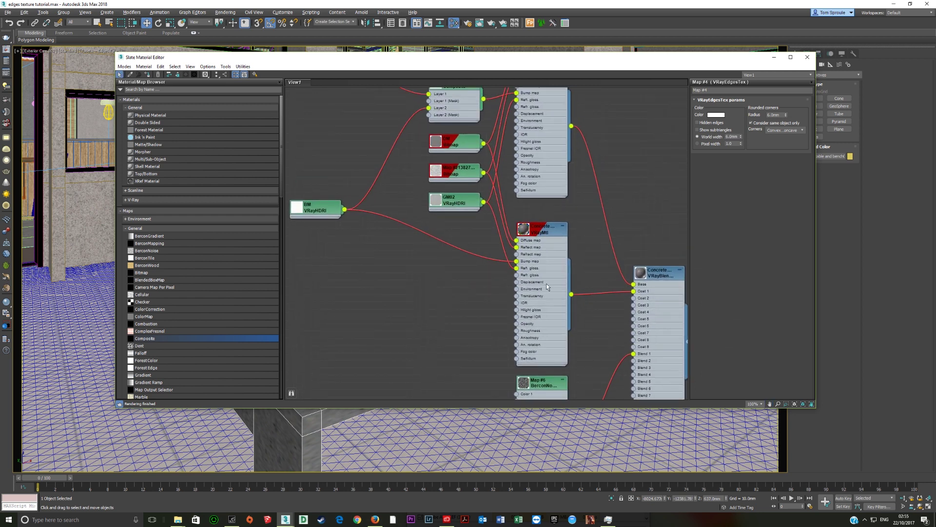
pyautogui.moveTo(529, 166); pyautogui.dragTo(512, 215, button='middle')
pyautogui.doubleClick(513, 215)
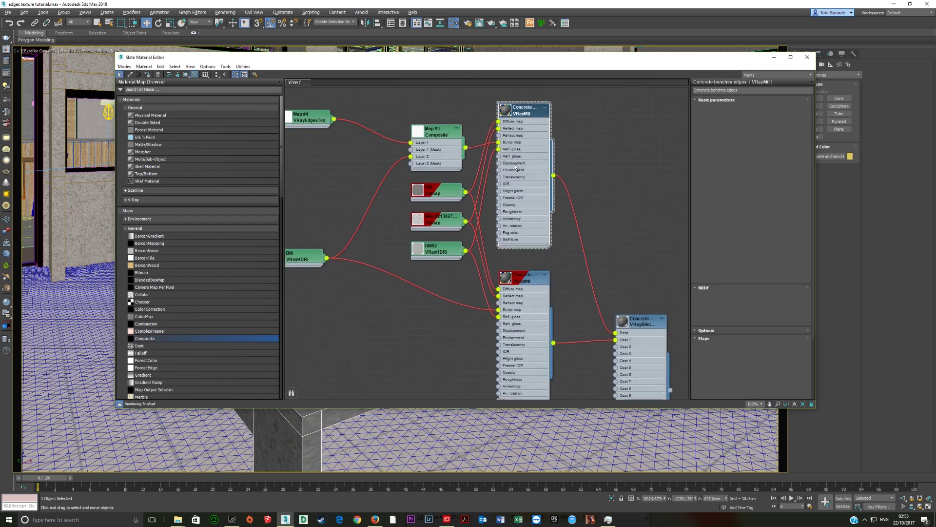
pyautogui.doubleClick(508, 287)
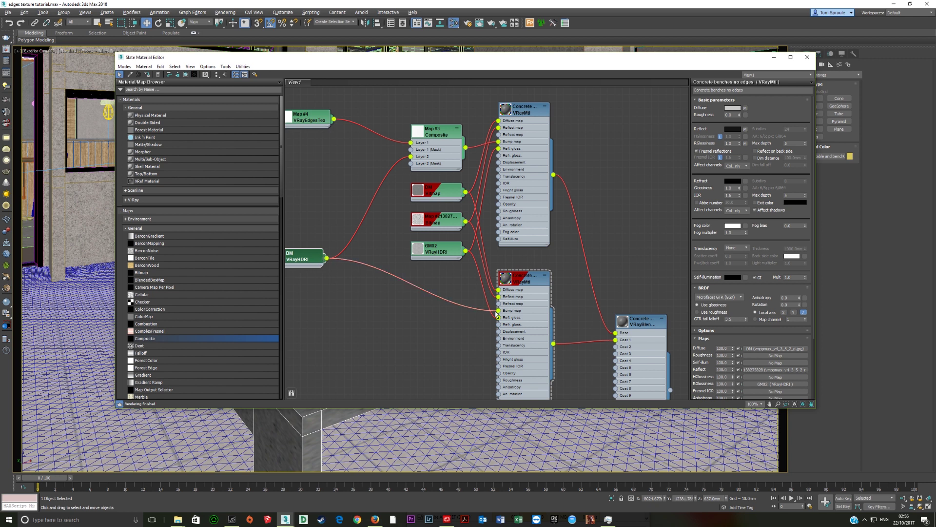
pyautogui.click(341, 262)
pyautogui.moveTo(355, 282); pyautogui.dragTo(394, 282, button='middle')
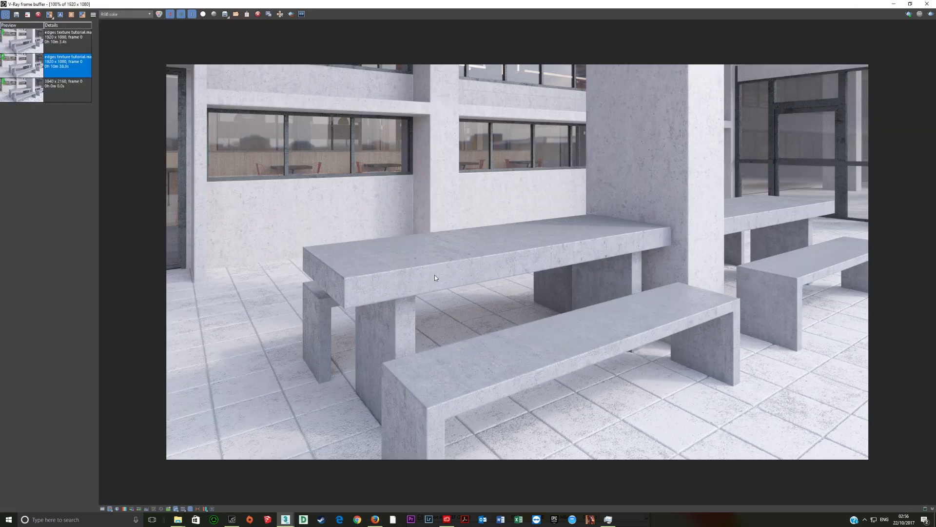
# Step: Load the first 1920 x 1080 render from the frame buffer history and inspect the table's edges up close
pyautogui.doubleClick(35, 47)
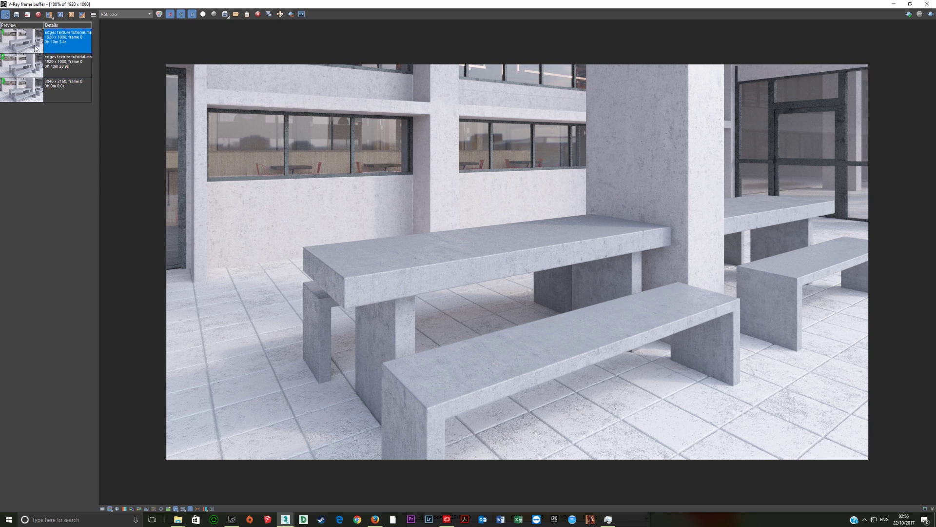
pyautogui.scroll(2, 387, 321)
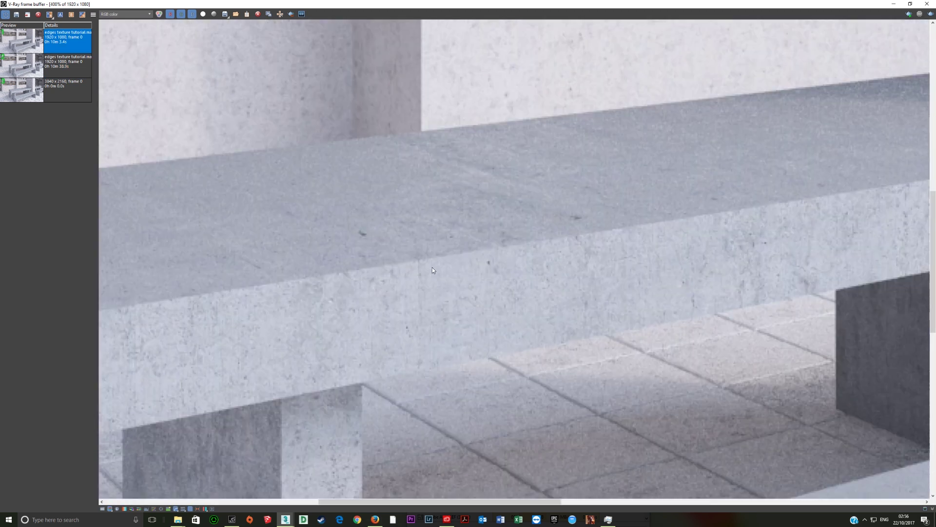
pyautogui.scroll(-1, 422, 272)
pyautogui.scroll(1, 431, 279)
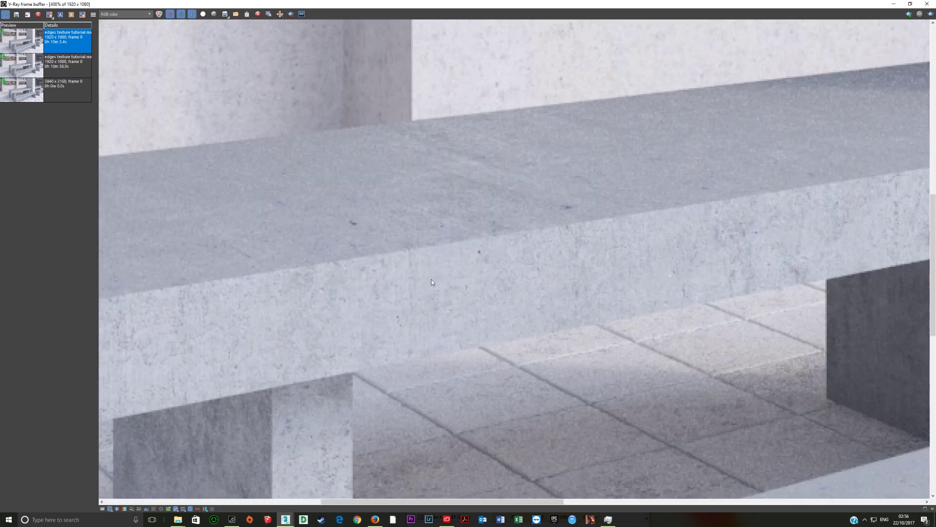
pyautogui.scroll(-1, 431, 279)
pyautogui.moveTo(432, 279); pyautogui.dragTo(439, 213, button='middle')
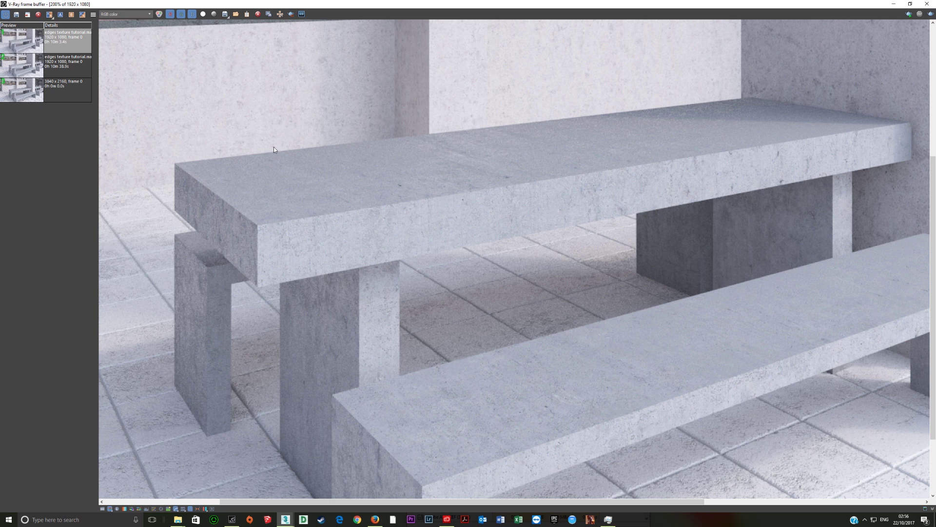
# Step: Compare the table and bench edges between the second and first 1920 x 1080 renders, and return to the material editor
pyautogui.doubleClick(36, 69)
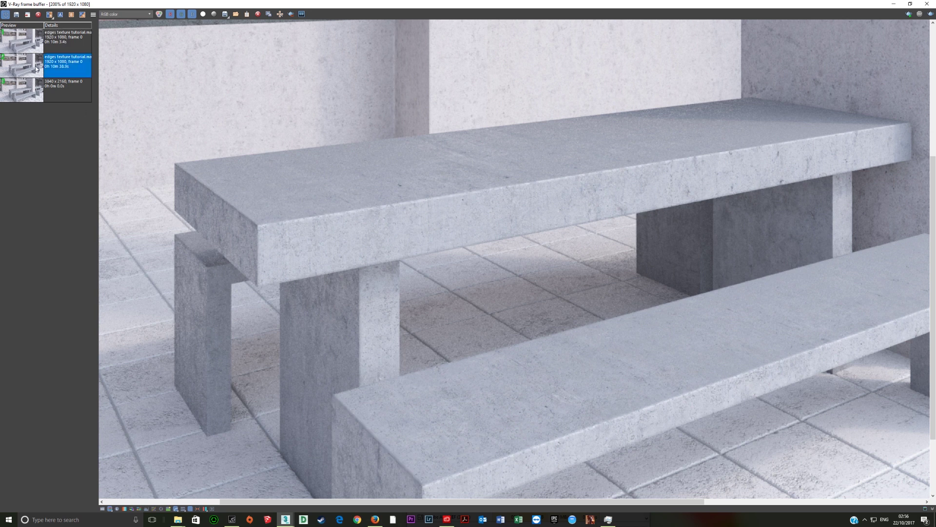
pyautogui.doubleClick(34, 41)
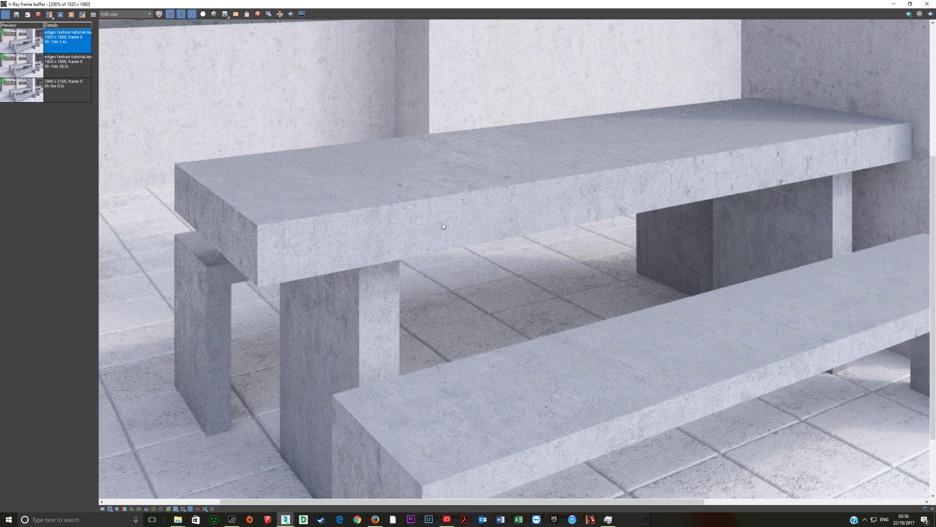
pyautogui.click(927, 3)
pyautogui.click(455, 23)
# Step: Examine how the two concrete VRayMtl materials feed the base and Coat 1 of the VRay blend material
pyautogui.scroll(4, 429, 239)
pyautogui.moveTo(439, 235); pyautogui.dragTo(436, 225, button='middle')
pyautogui.moveTo(525, 215); pyautogui.dragTo(533, 147)
pyautogui.moveTo(481, 185); pyautogui.dragTo(487, 240, button='middle')
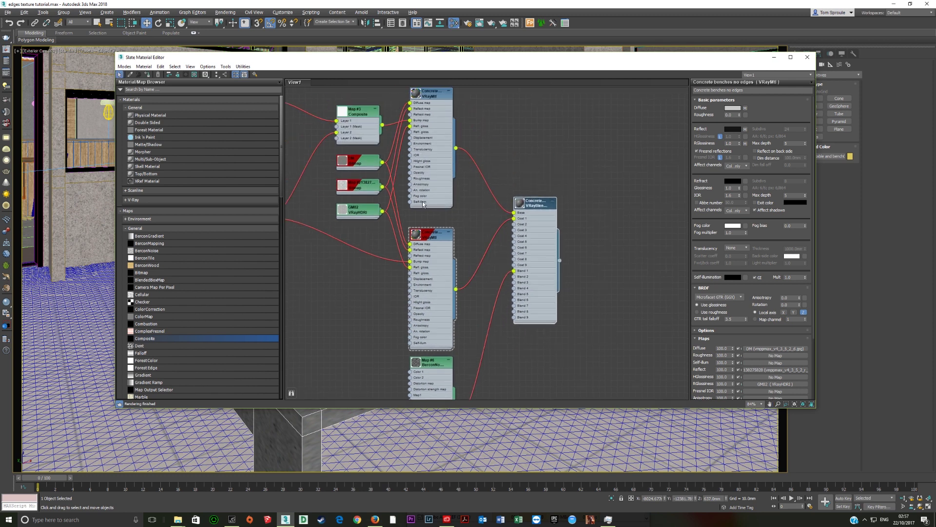
pyautogui.moveTo(437, 191); pyautogui.dragTo(459, 195, button='middle')
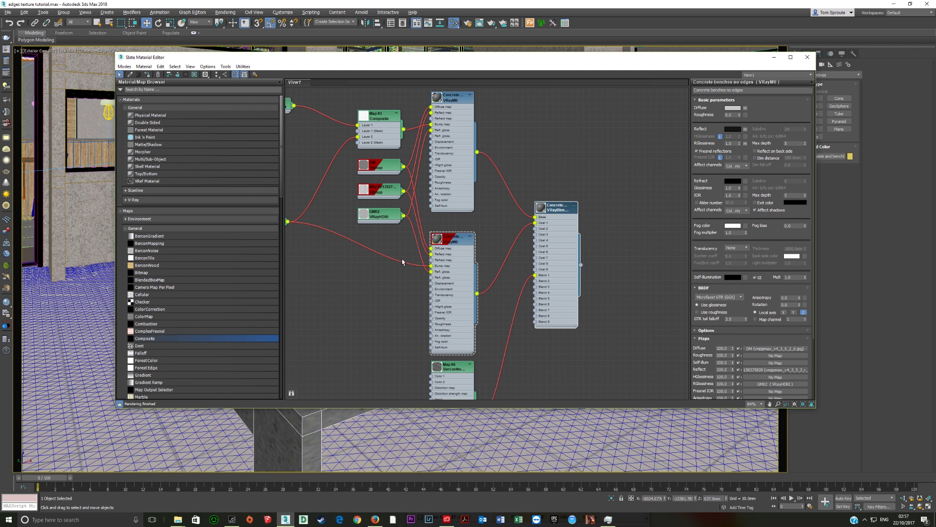
pyautogui.click(456, 268)
# Step: Show the Map #6 BerconNoise parameters and enlarge its node preview, then collapse the preview again
pyautogui.moveTo(470, 299); pyautogui.dragTo(455, 185, button='middle')
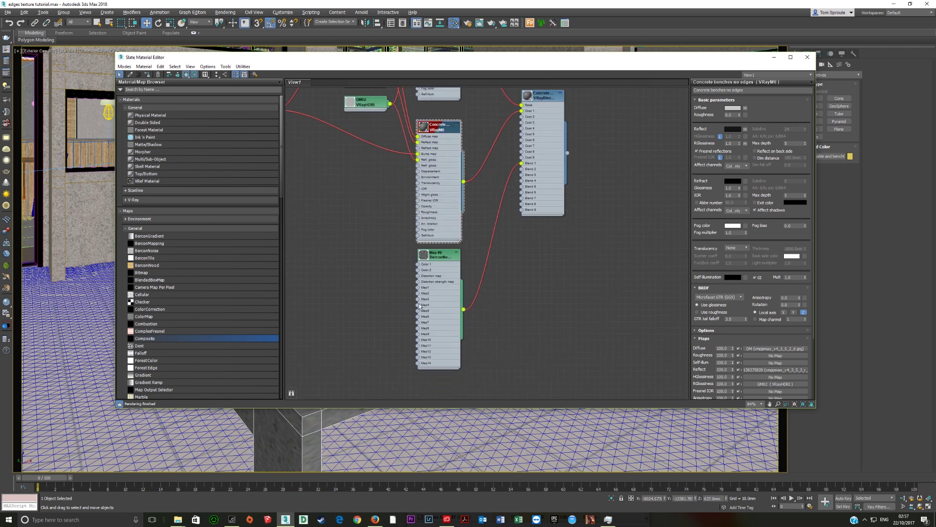
pyautogui.click(435, 292)
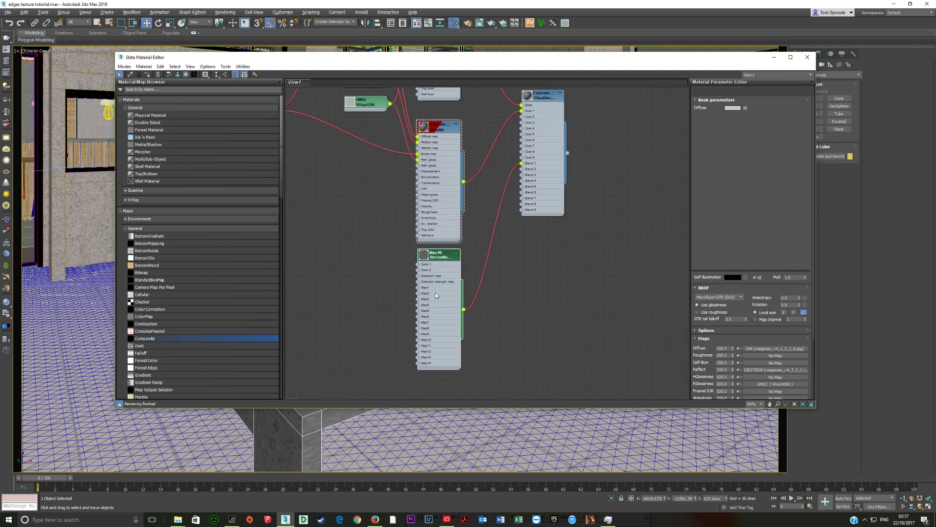
pyautogui.doubleClick(423, 256)
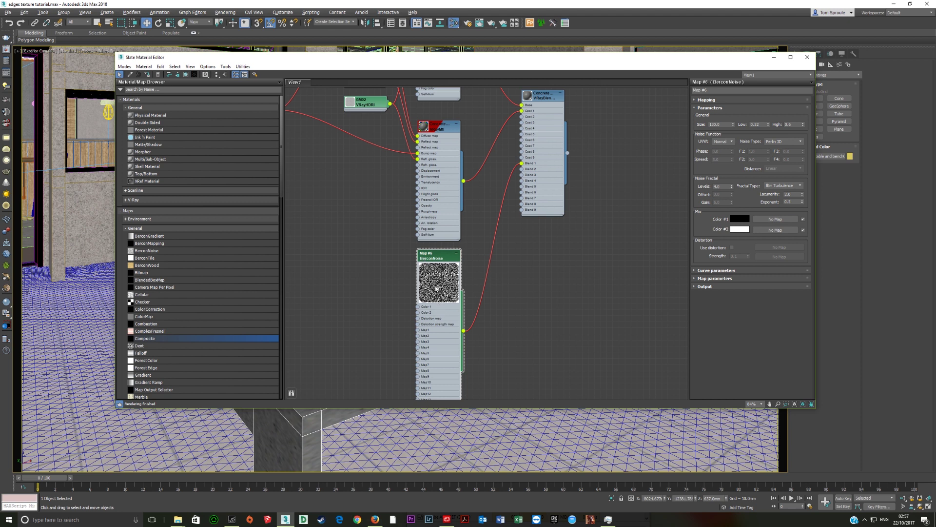
pyautogui.doubleClick(436, 289)
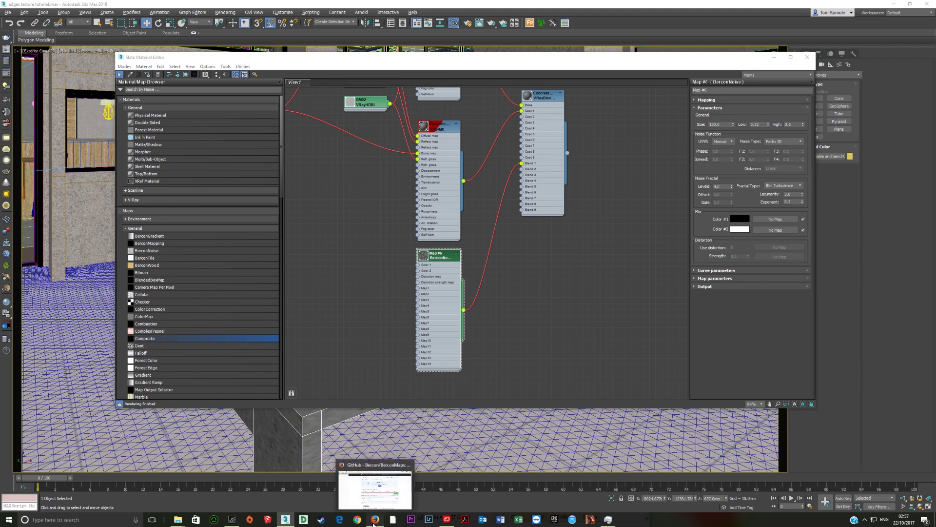
pyautogui.click(378, 481)
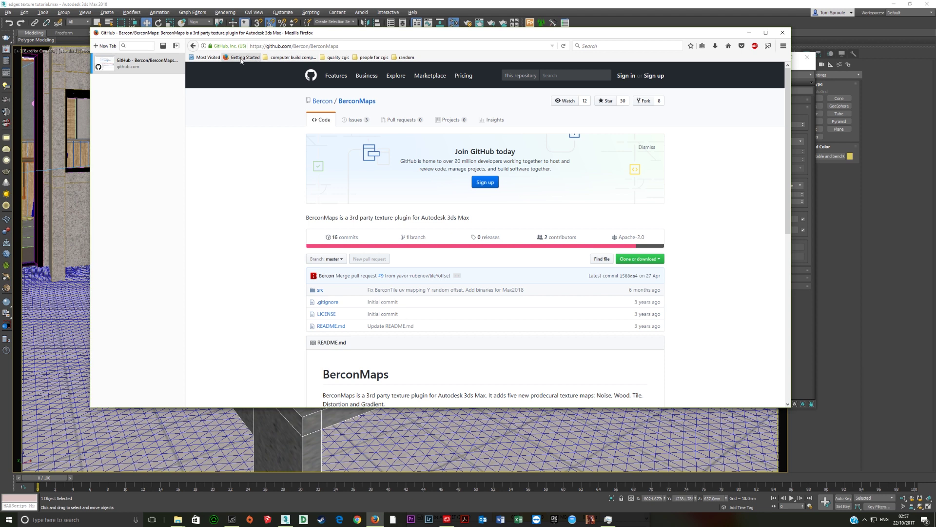
pyautogui.moveTo(263, 46); pyautogui.dragTo(388, 58)
pyautogui.click(350, 45)
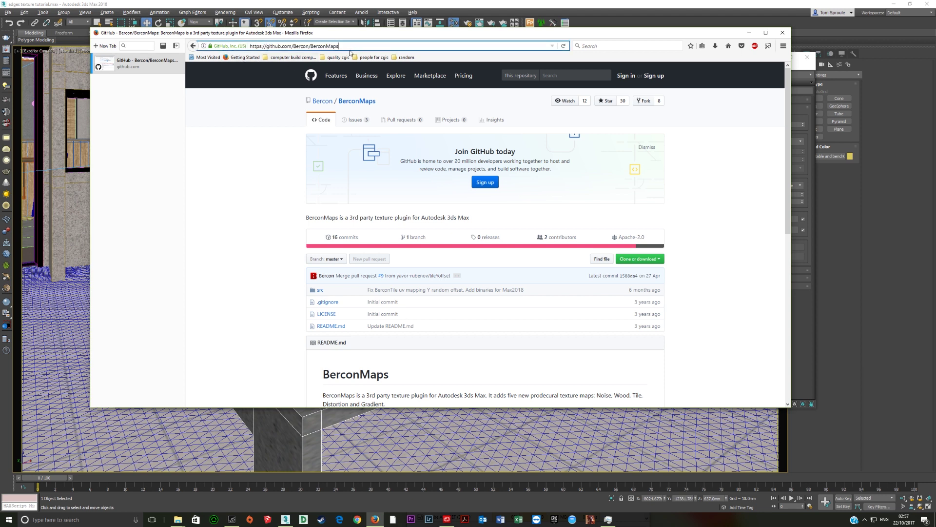
pyautogui.moveTo(338, 46); pyautogui.dragTo(275, 58)
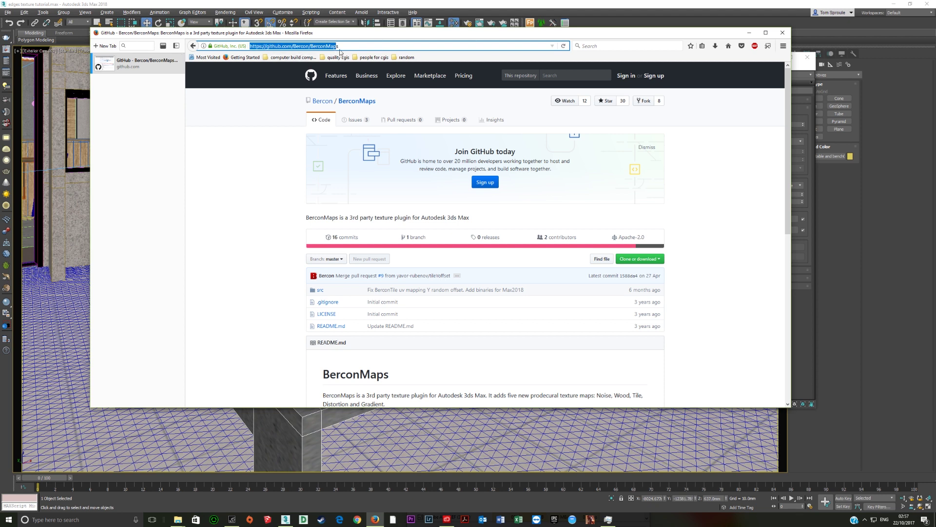
pyautogui.click(695, 273)
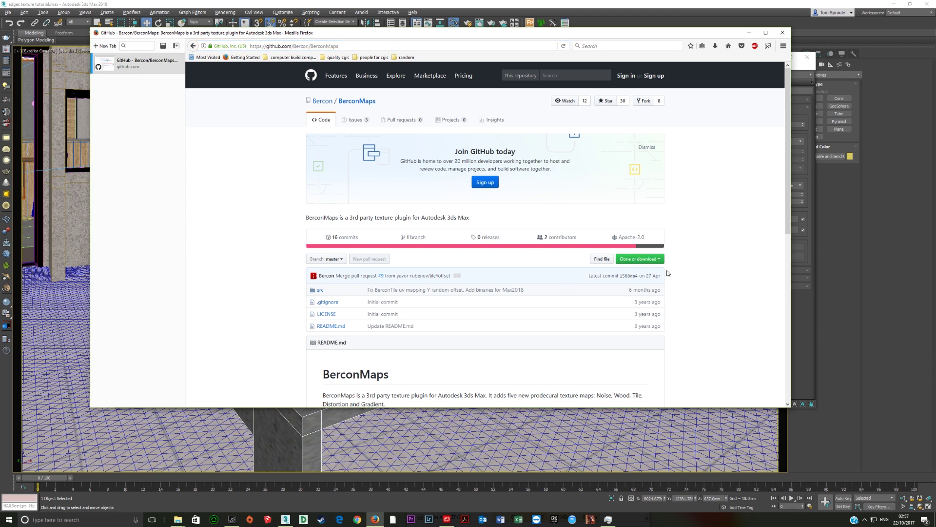
# Step: Request the ZIP download of the BerconMaps repository and cancel the download dialog
pyautogui.click(646, 261)
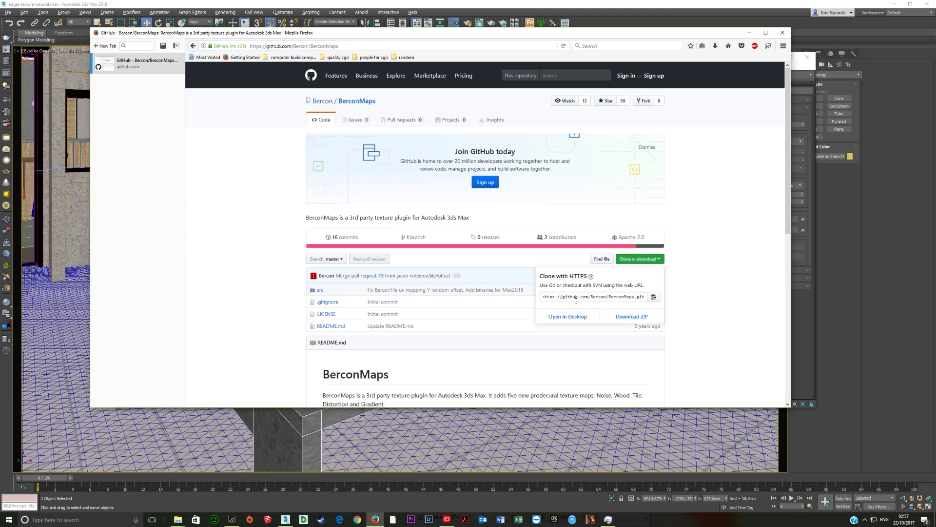
pyautogui.click(632, 318)
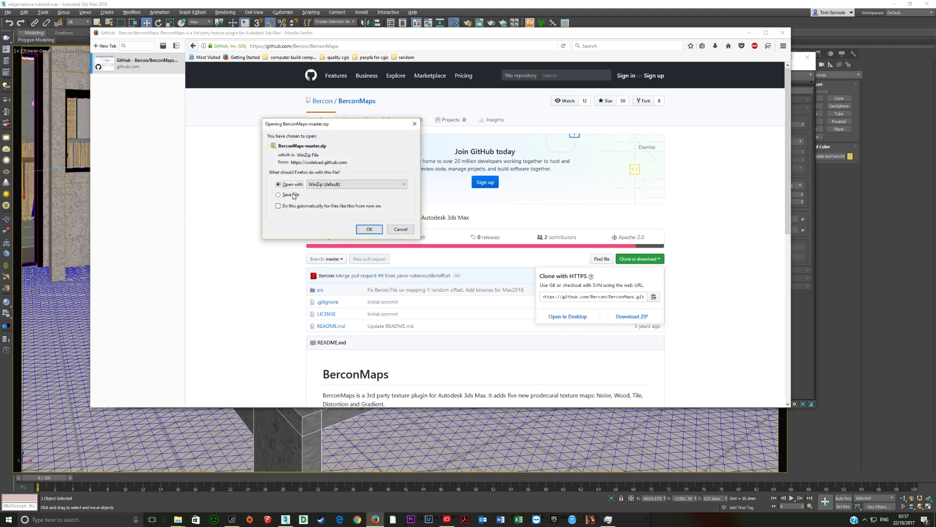
pyautogui.click(397, 227)
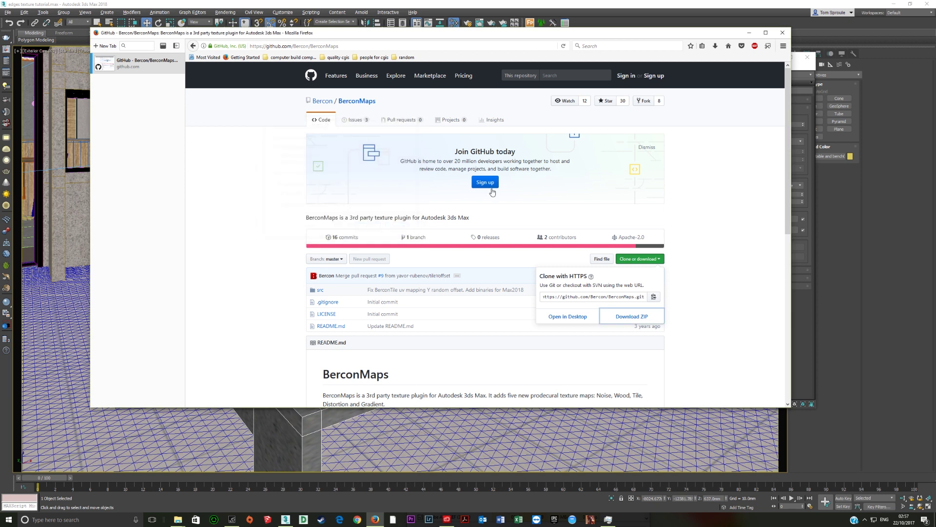
# Step: Open the previously downloaded BerconMaps-master.zip in WinZip from the browser's download list
pyautogui.click(715, 48)
pyautogui.click(608, 67)
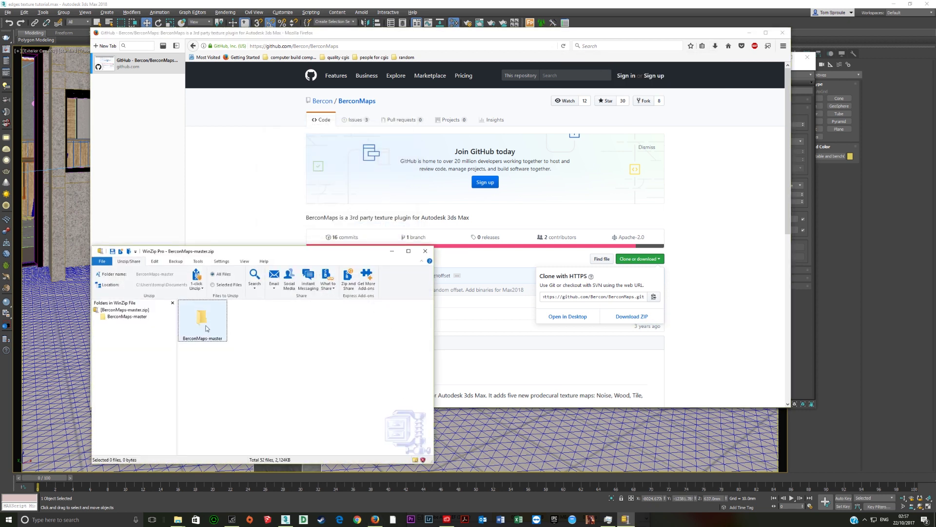
# Step: Browse the archive to BerconMaps-master/src/DLL, enlarge the WinZip window, and select BerconMaps_2018_64.dlt
pyautogui.doubleClick(205, 326)
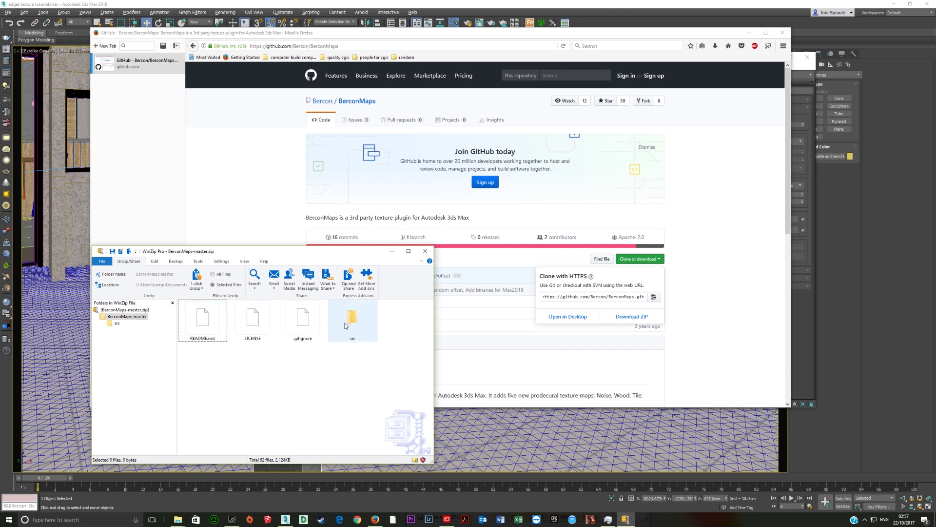
pyautogui.doubleClick(352, 324)
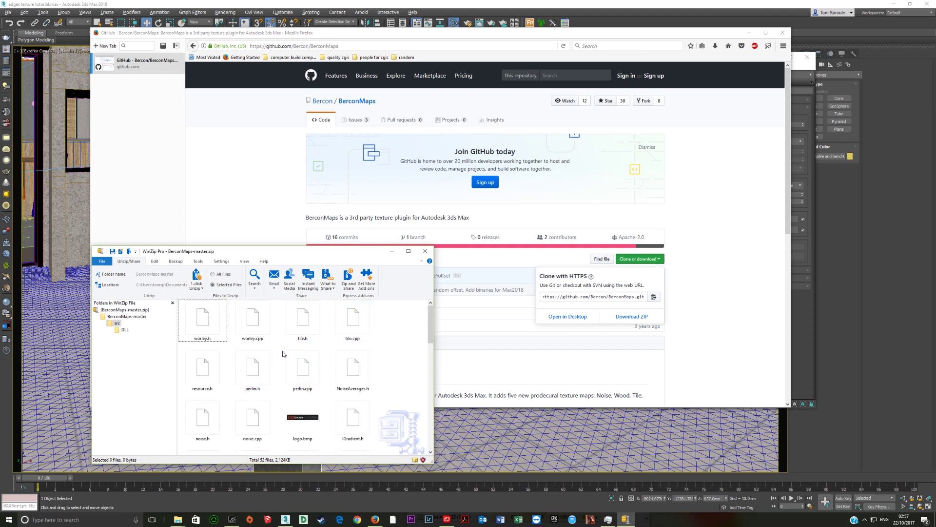
pyautogui.scroll(-5, 282, 350)
pyautogui.moveTo(302, 251); pyautogui.dragTo(320, 79)
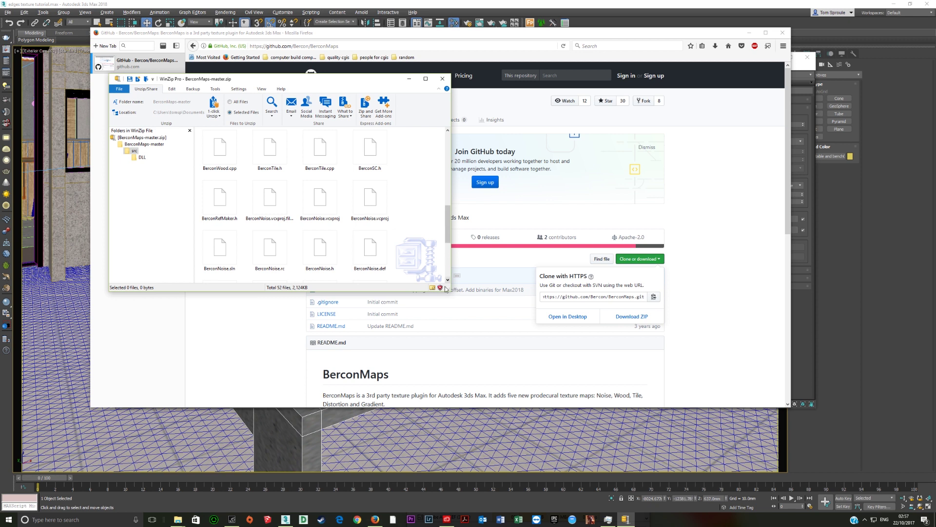
pyautogui.moveTo(451, 289); pyautogui.dragTo(662, 484)
pyautogui.click(218, 403)
pyautogui.doubleClick(218, 402)
pyautogui.click(219, 153)
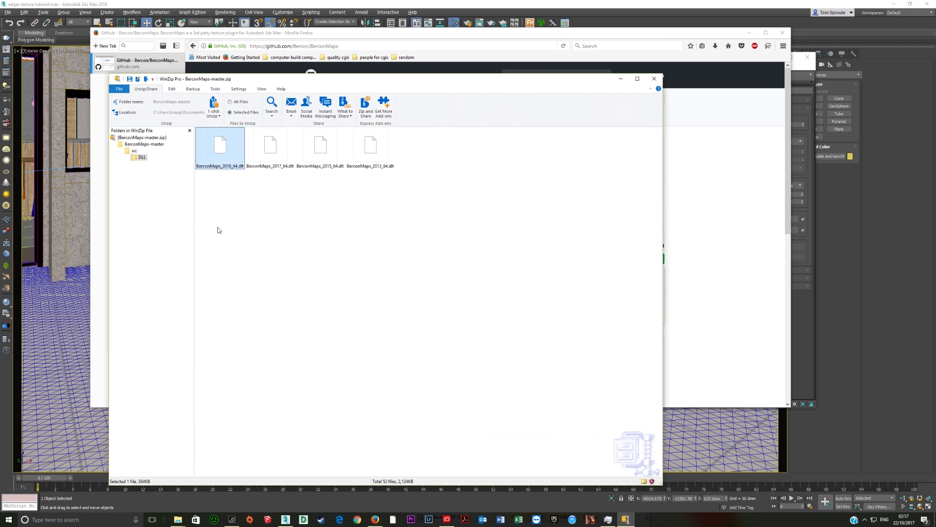
# Step: Point out the 2018, 2017, 2015 and 2013 BerconMaps .dlt files in turn, ending with BerconMaps_2018_64.dlt selected
pyautogui.rightClick(219, 142)
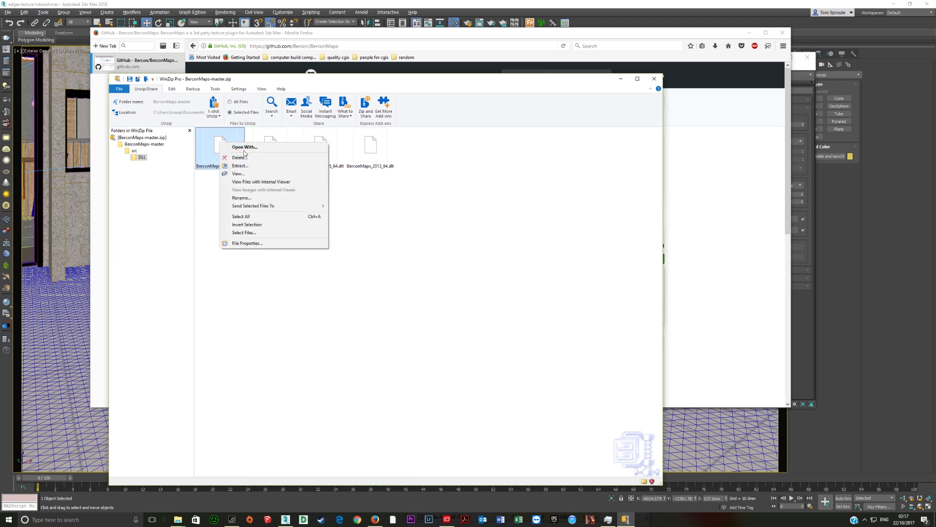
pyautogui.click(216, 147)
pyautogui.click(269, 148)
pyautogui.click(322, 154)
pyautogui.click(377, 156)
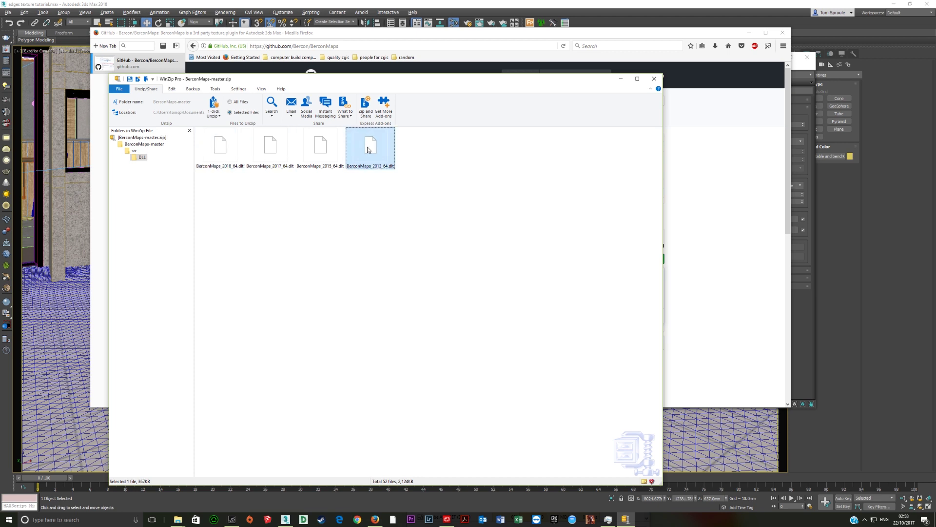
pyautogui.click(318, 151)
pyautogui.click(266, 150)
pyautogui.click(211, 152)
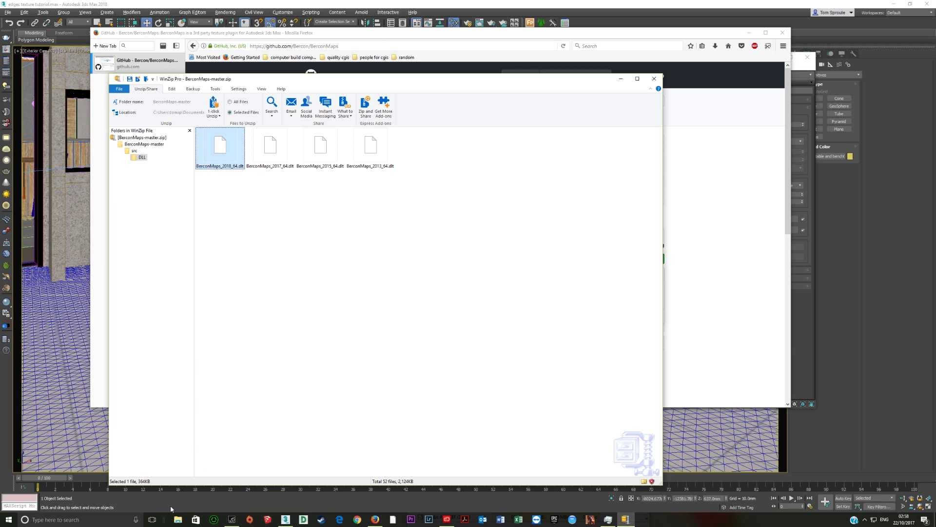
# Step: Switch to File Explorer, browse to C:\Program Files\Autodesk\3ds Max 2018\Plugins, and select BerconMaps_2018_64.dlt there
pyautogui.click(178, 521)
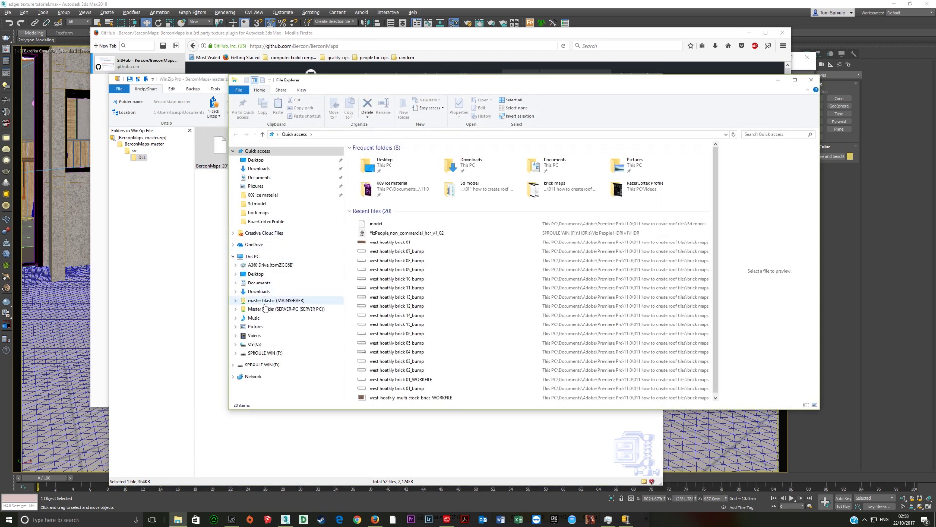
pyautogui.click(253, 344)
pyautogui.doubleClick(372, 225)
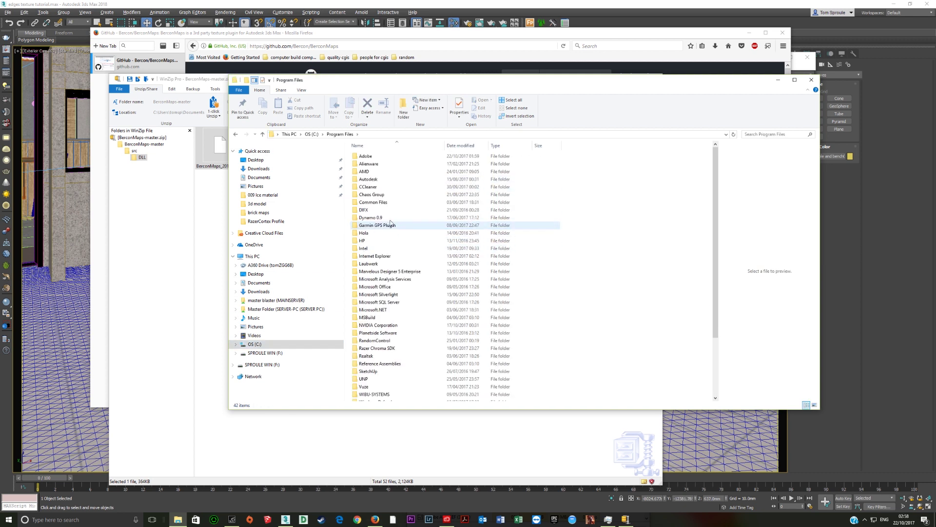
pyautogui.doubleClick(380, 179)
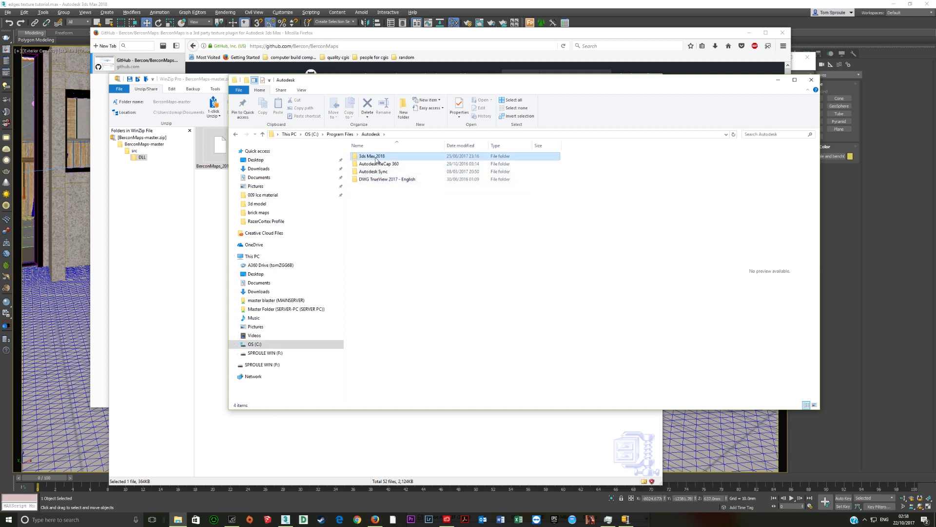
pyautogui.doubleClick(371, 156)
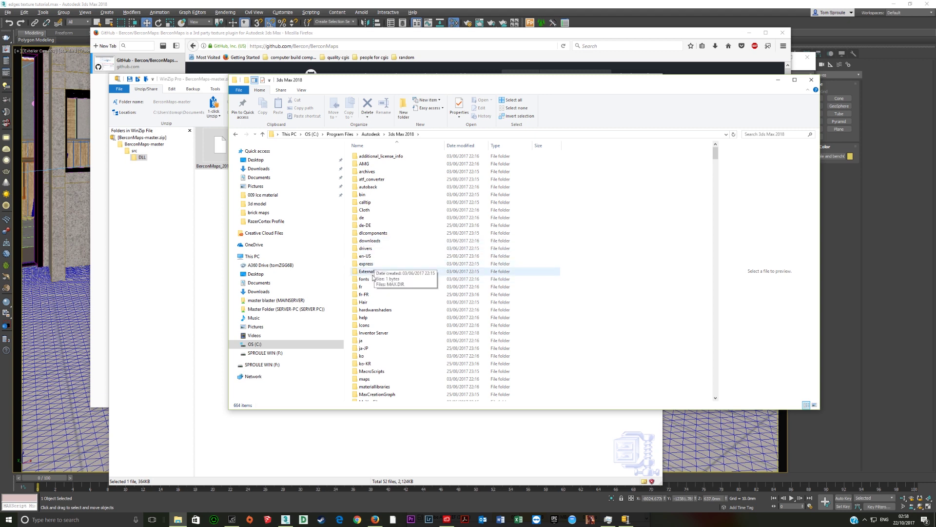
pyautogui.scroll(-3, 383, 369)
pyautogui.doubleClick(366, 359)
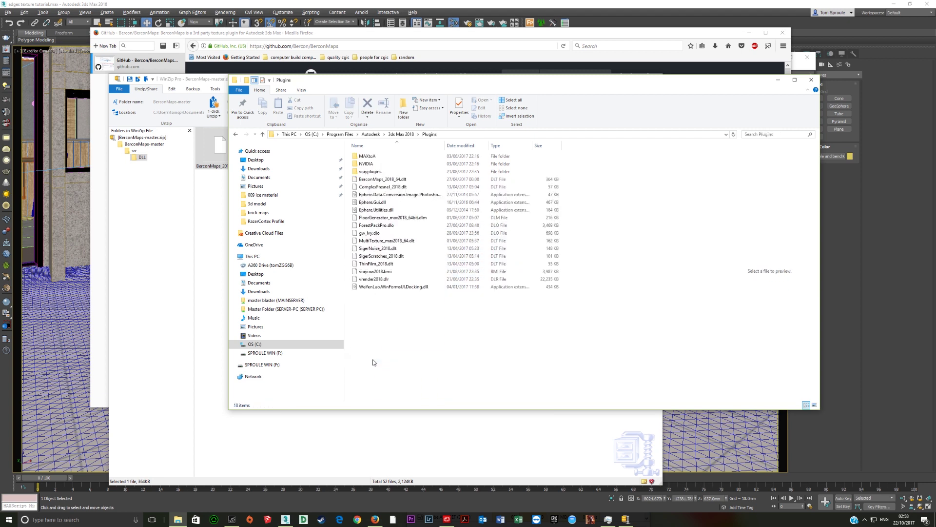
pyautogui.click(383, 179)
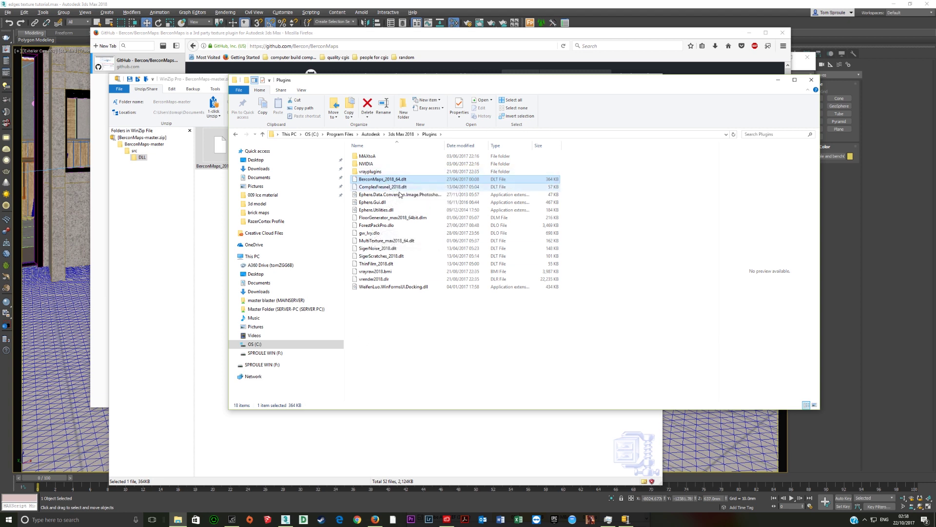
# Step: Close File Explorer and WinZip, and minimize Firefox to return to the Slate Material Editor in 3ds Max
pyautogui.click(811, 80)
pyautogui.click(654, 78)
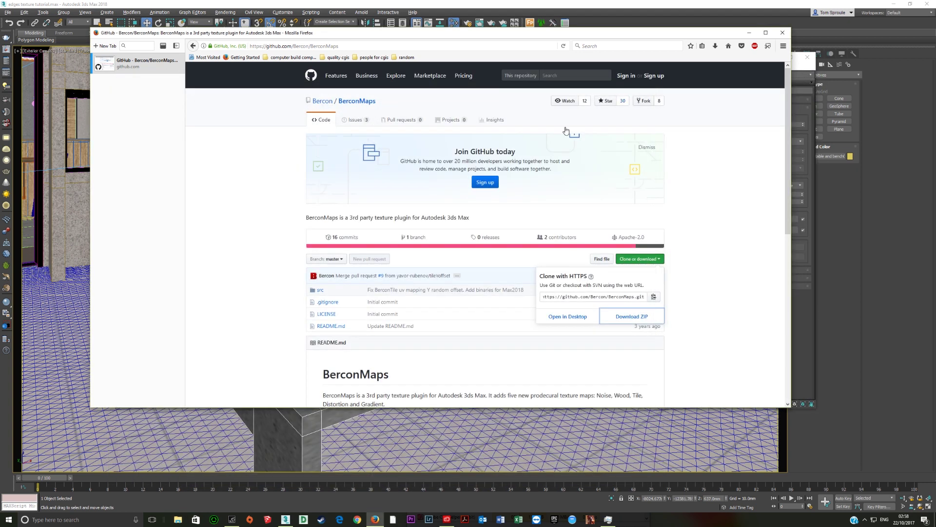
pyautogui.click(750, 33)
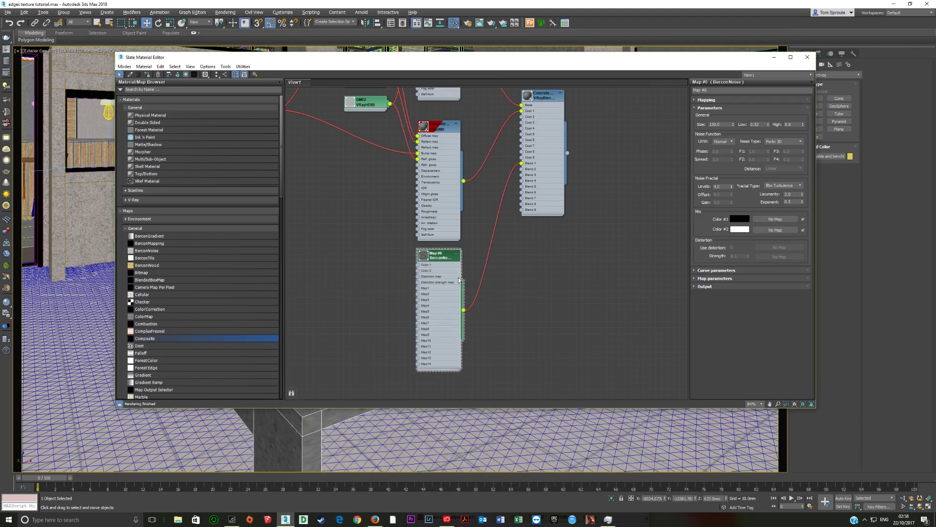
# Step: Add a standard Noise map beside the BerconNoise node, enlarge its preview, and show its parameters
pyautogui.scroll(-5, 175, 299)
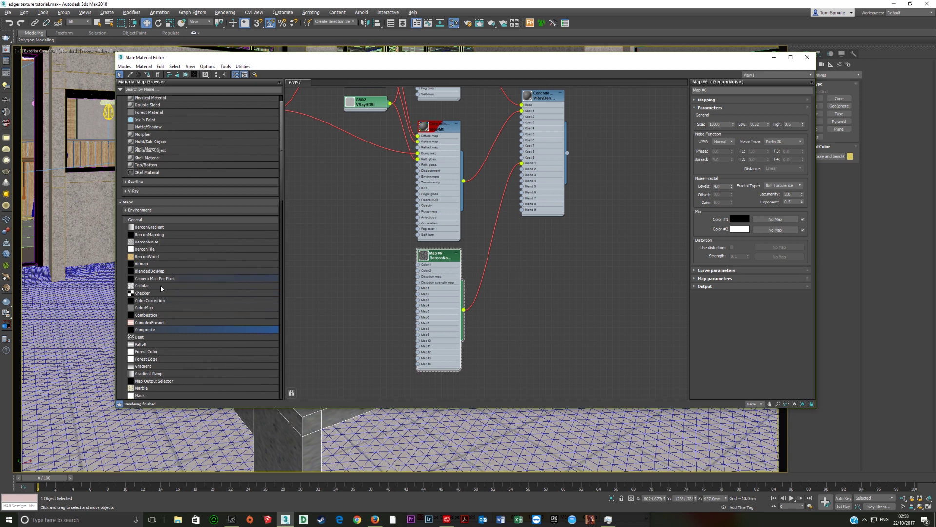
pyautogui.click(146, 329)
pyautogui.moveTo(150, 332); pyautogui.dragTo(353, 264)
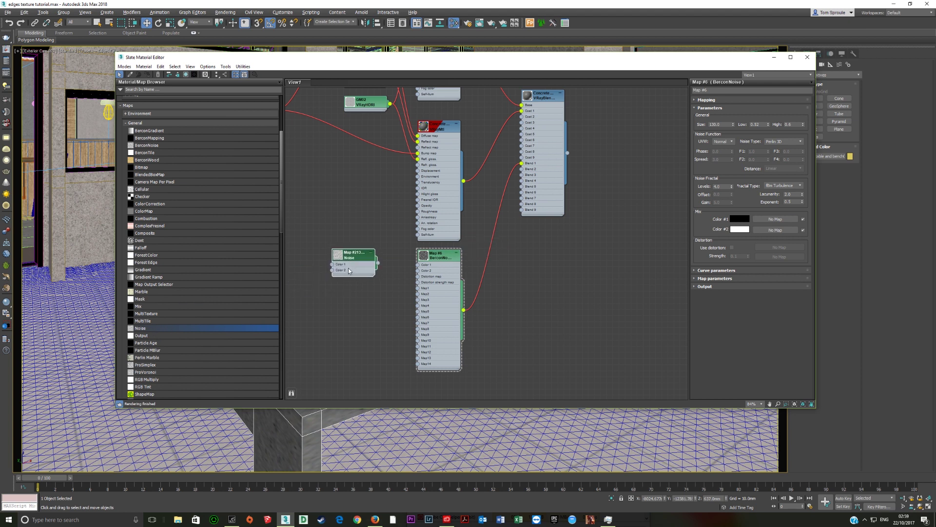
pyautogui.doubleClick(335, 255)
pyautogui.click(351, 261)
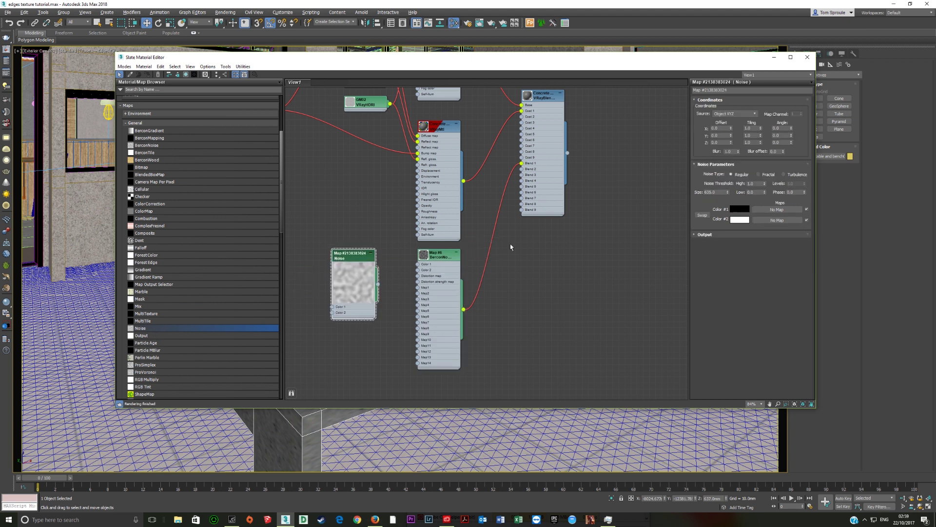
# Step: Enlarge the BerconNoise node preview to compare it with the standard Noise map, and show the BerconNoise parameters
pyautogui.doubleClick(424, 255)
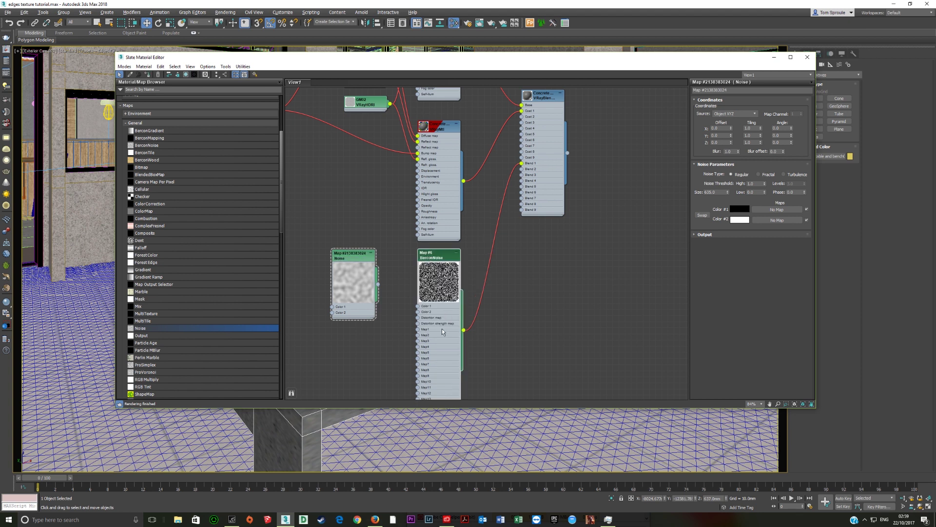
pyautogui.rightClick(355, 252)
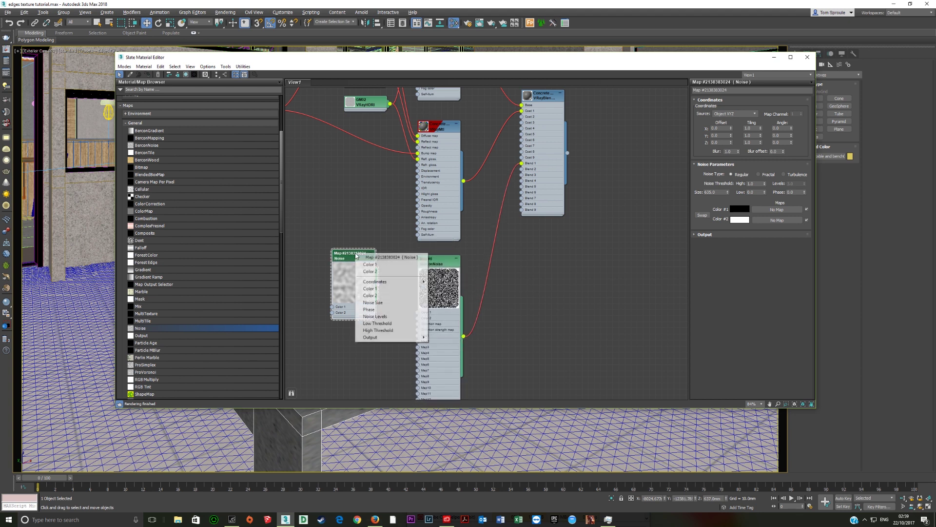
pyautogui.press('Escape')
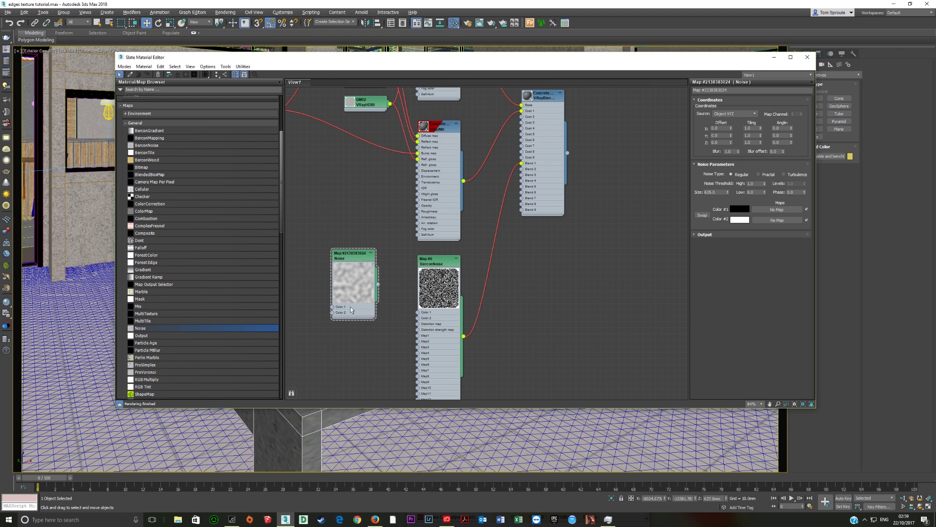
pyautogui.click(438, 337)
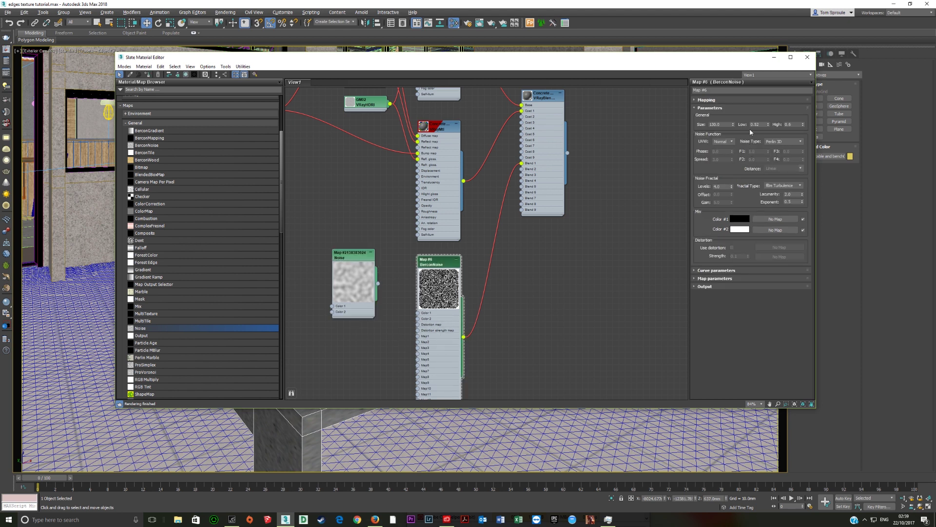
pyautogui.doubleClick(728, 125)
# Step: Add a VRayMtl node to the graph and connect the Map #6 BerconNoise output to its Diffuse map
pyautogui.moveTo(585, 57); pyautogui.dragTo(512, 57)
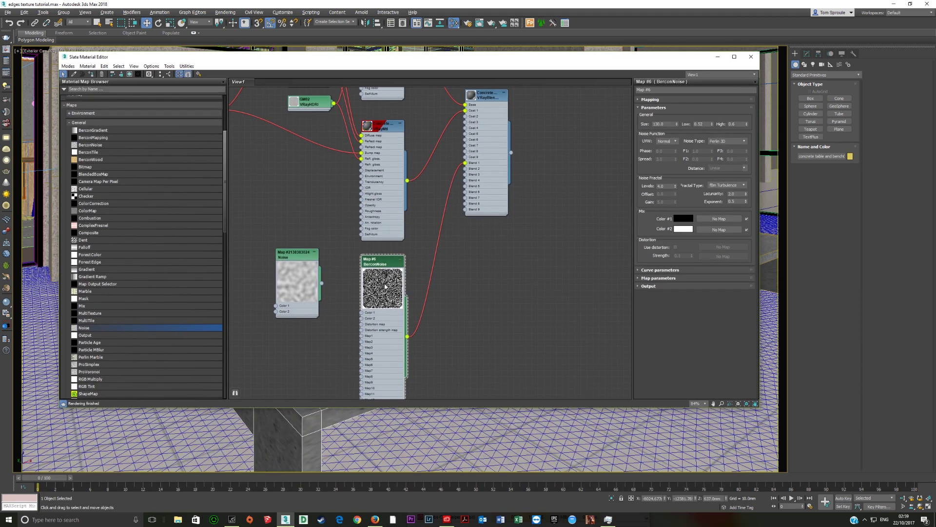
pyautogui.click(83, 123)
pyautogui.scroll(4, 126, 241)
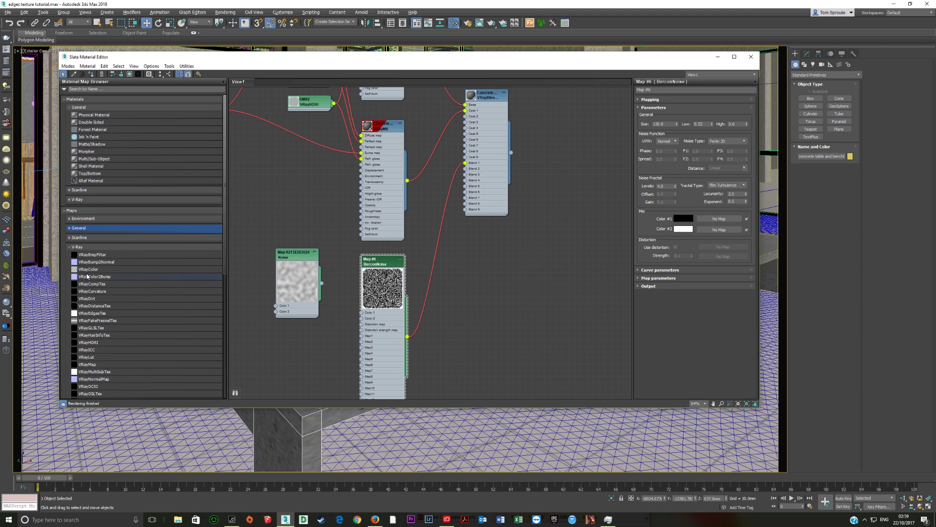
pyautogui.click(88, 249)
pyautogui.click(91, 247)
pyautogui.click(90, 200)
pyautogui.click(93, 287)
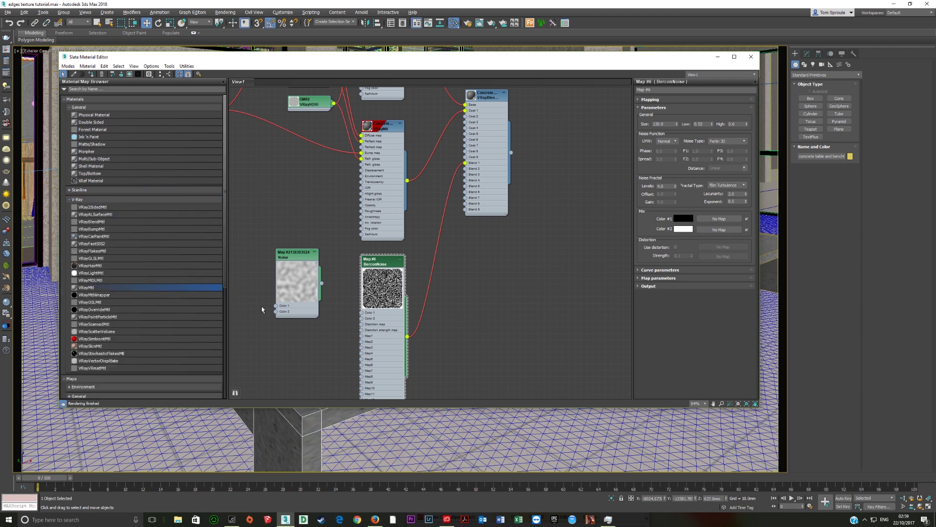
pyautogui.moveTo(262, 310); pyautogui.dragTo(540, 321)
pyautogui.moveTo(407, 337); pyautogui.dragTo(485, 321)
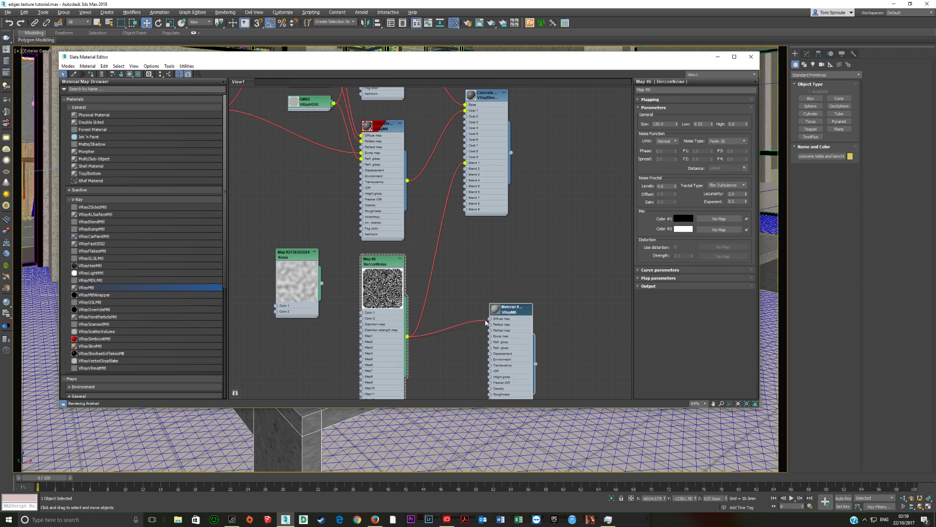
# Step: Assign the new VRayMtl to the concrete column, render the camera view as a test, and close the frame buffer
pyautogui.moveTo(518, 66); pyautogui.dragTo(389, 221)
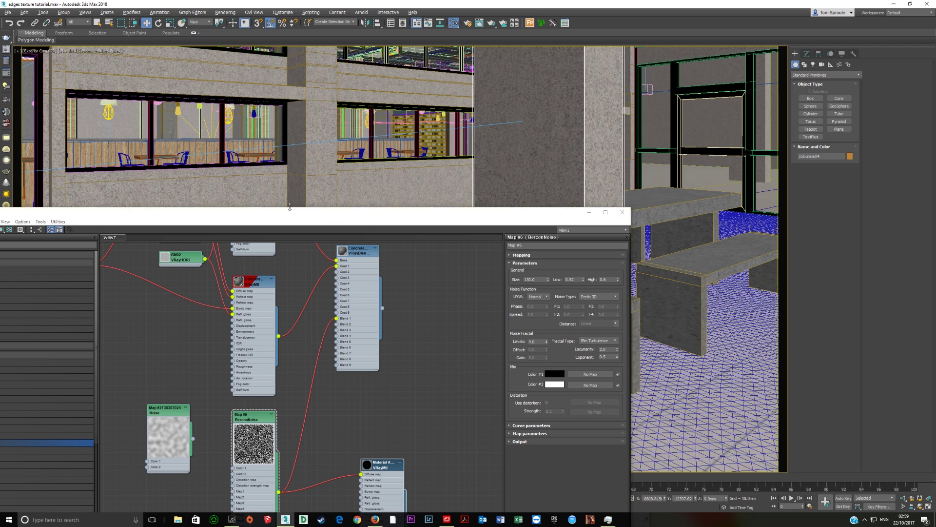
pyautogui.moveTo(259, 215); pyautogui.dragTo(420, 151)
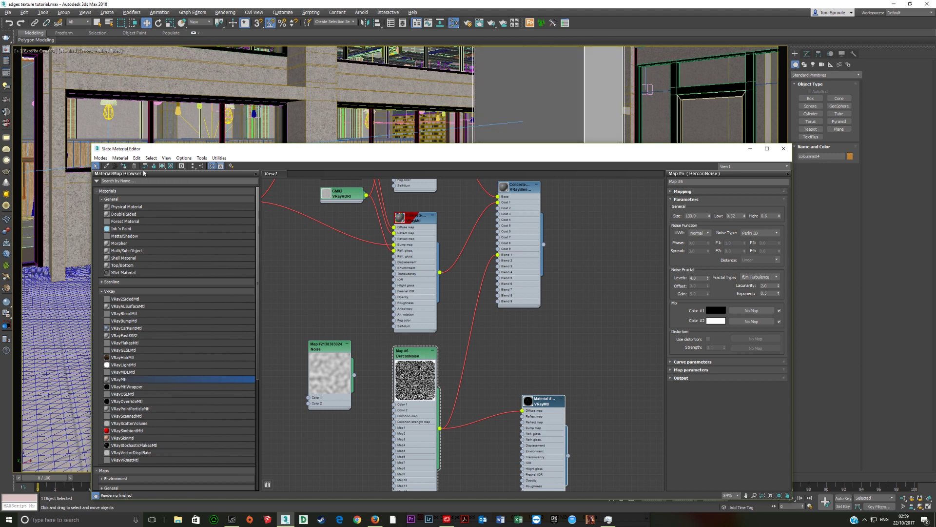
pyautogui.moveTo(505, 152); pyautogui.dragTo(396, 197)
pyautogui.click(447, 5)
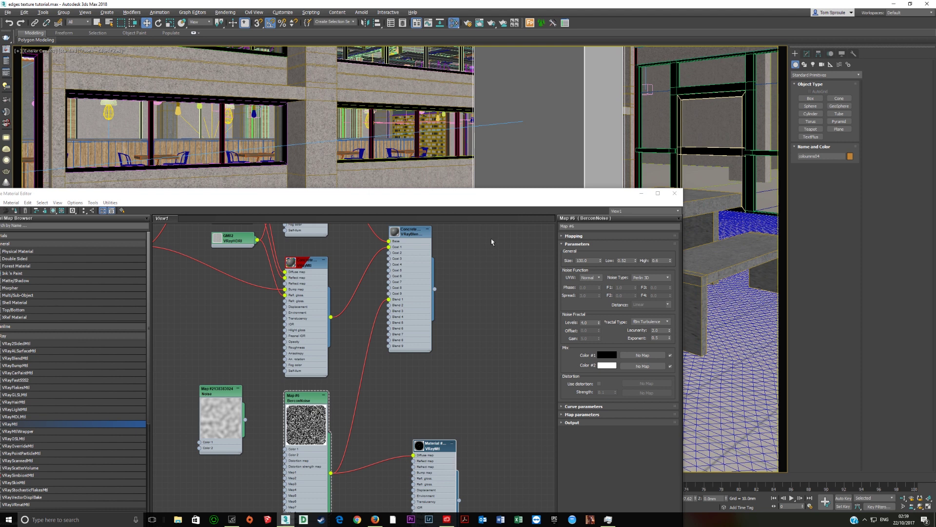
pyautogui.hotkey('shift', 'q')
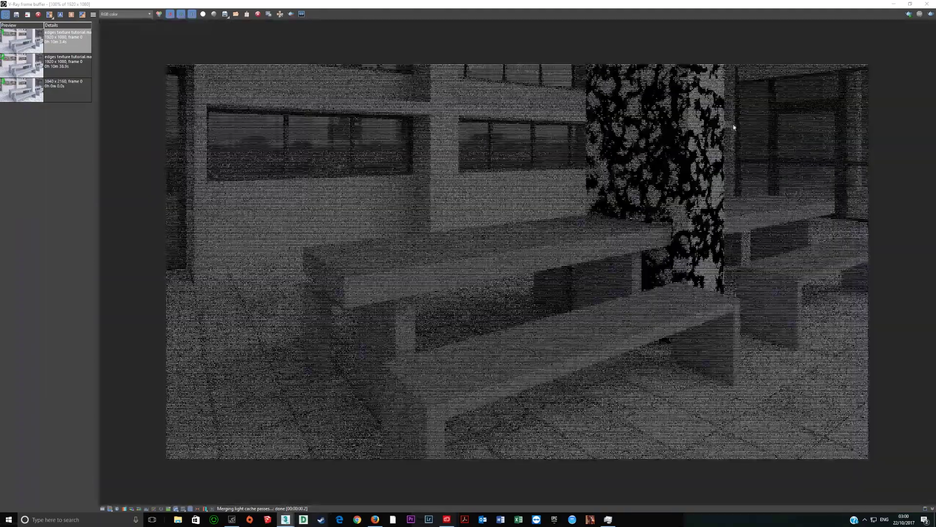
pyautogui.click(926, 6)
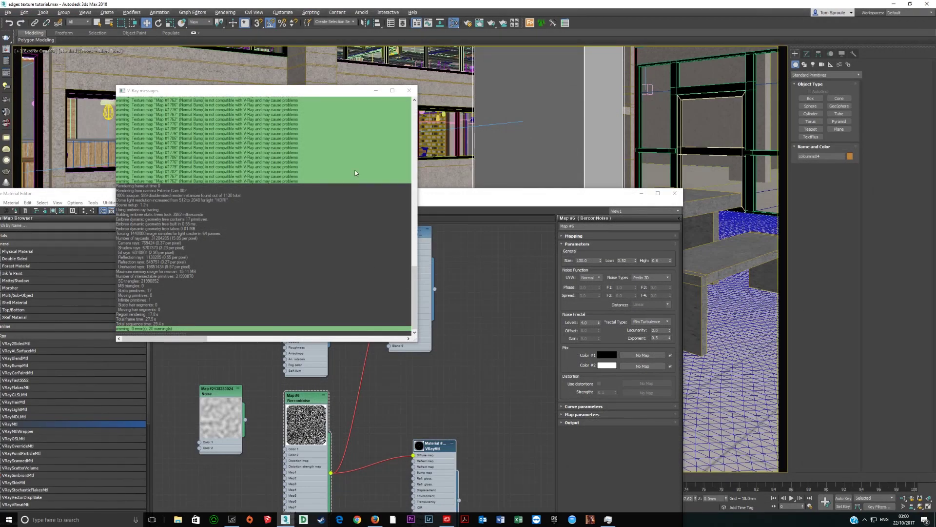
# Step: Undo the column's material assignment and selection, and bring the BerconNoise and VRayMtl nodes back into view
pyautogui.moveTo(432, 193); pyautogui.dragTo(497, 185)
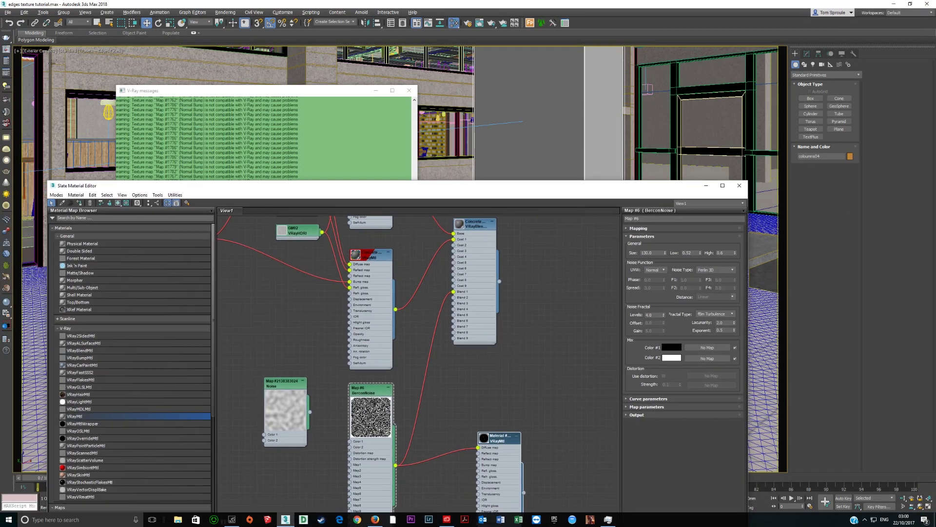
pyautogui.rightClick(9, 22)
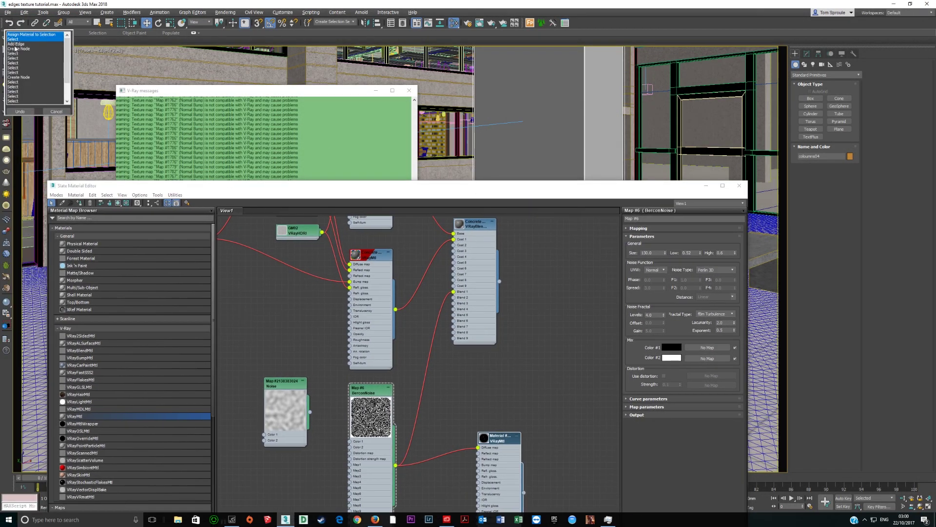
pyautogui.click(18, 111)
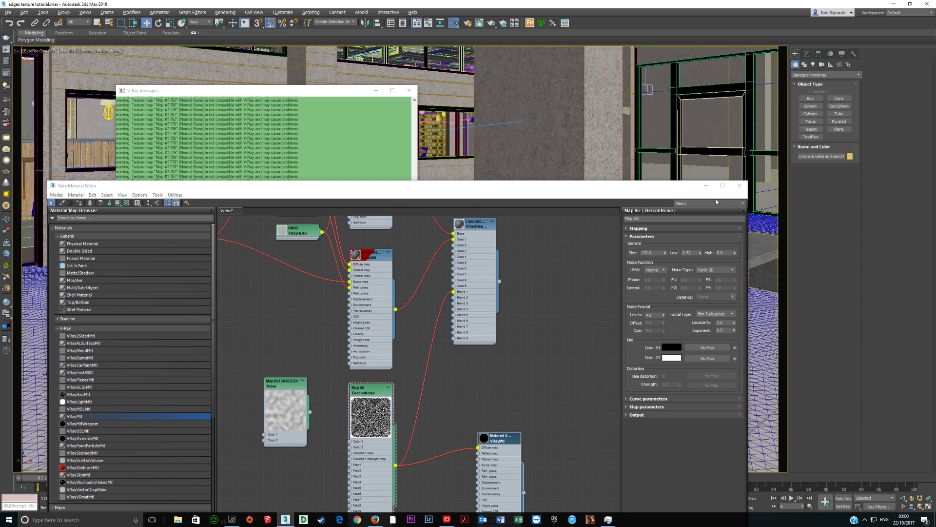
pyautogui.moveTo(672, 190); pyautogui.dragTo(690, 84)
pyautogui.moveTo(388, 312); pyautogui.dragTo(382, 249, button='middle')
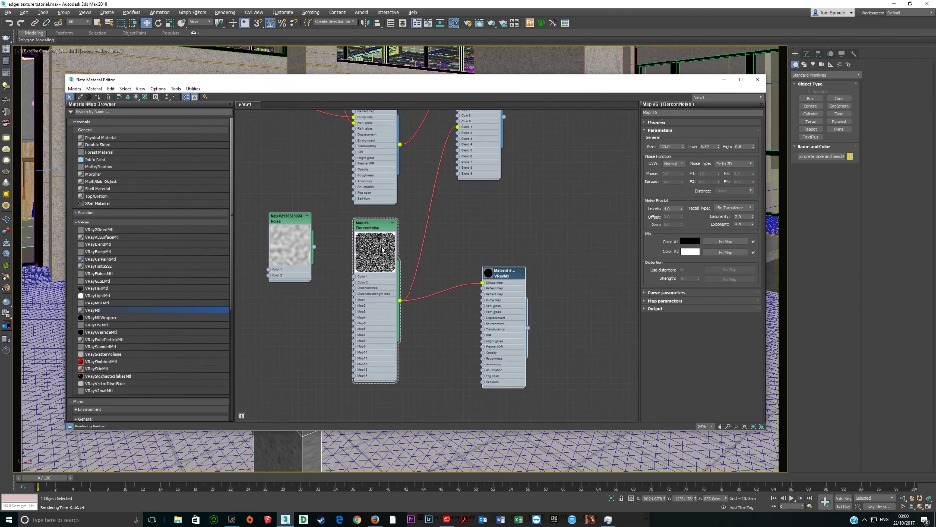
# Step: Delete the test VRayMtl node from the graph and collapse the BerconNoise node's preview to its small size
pyautogui.moveTo(466, 237); pyautogui.dragTo(474, 305, button='middle')
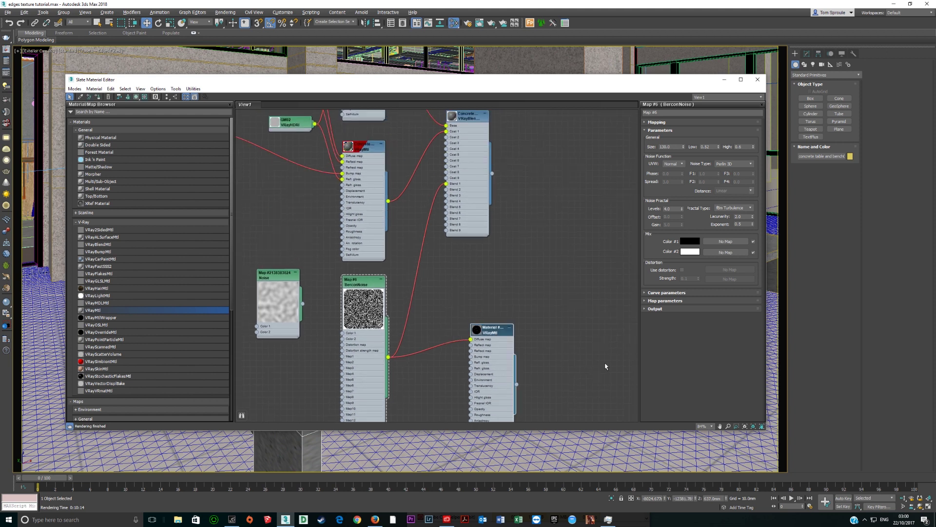
pyautogui.press('Delete')
pyautogui.moveTo(405, 171); pyautogui.dragTo(434, 236, button='middle')
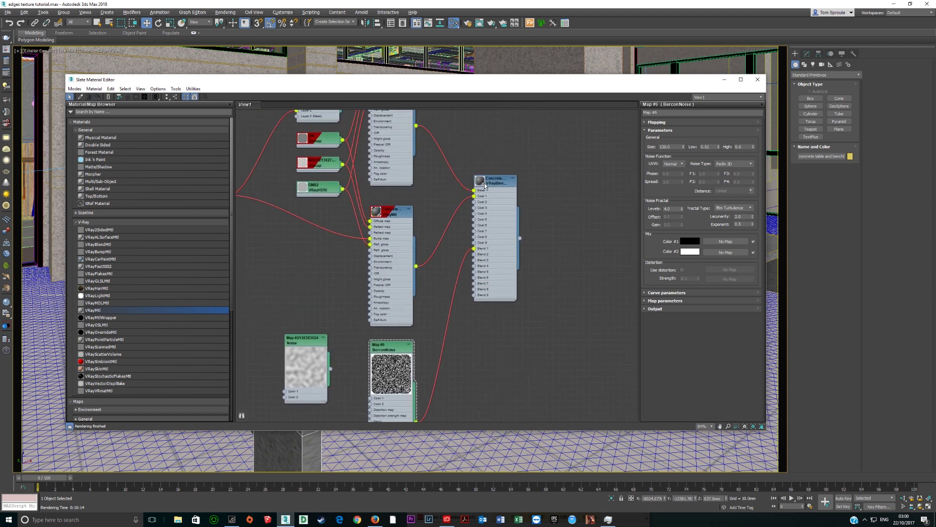
pyautogui.moveTo(429, 181); pyautogui.dragTo(452, 224, button='middle')
pyautogui.scroll(-1, 456, 219)
pyautogui.doubleClick(420, 392)
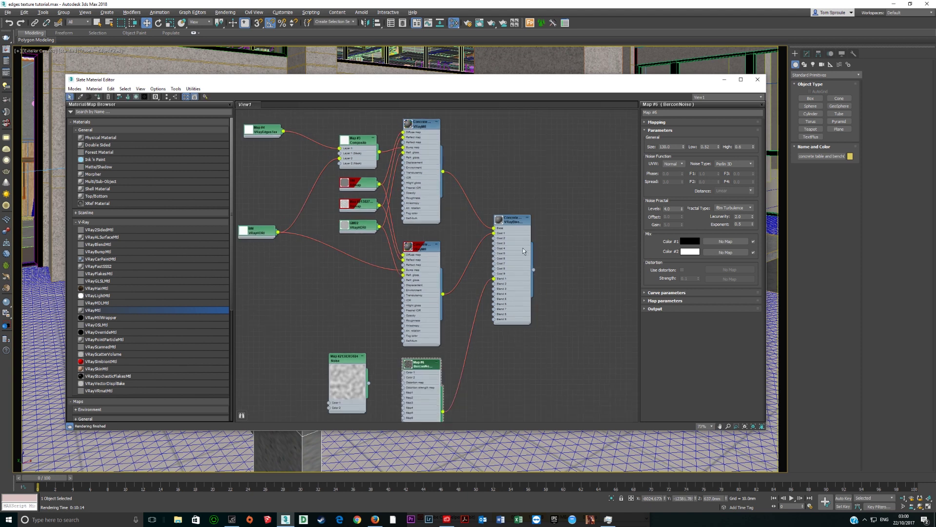
# Step: Open the saved 3840 x 2160 render in the V-Ray frame buffer, examine the table and bench edges up close, and close it
pyautogui.moveTo(509, 81); pyautogui.dragTo(637, 82)
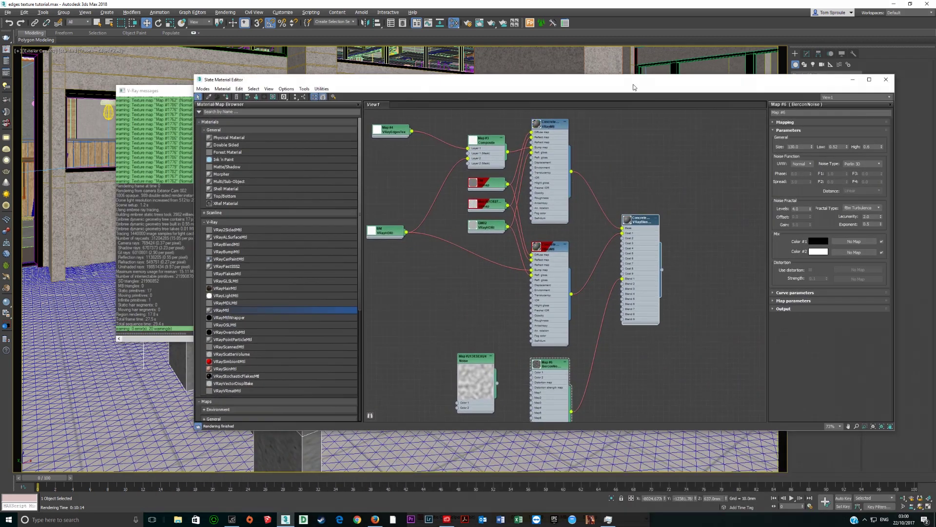
pyautogui.click(10, 57)
pyautogui.doubleClick(18, 93)
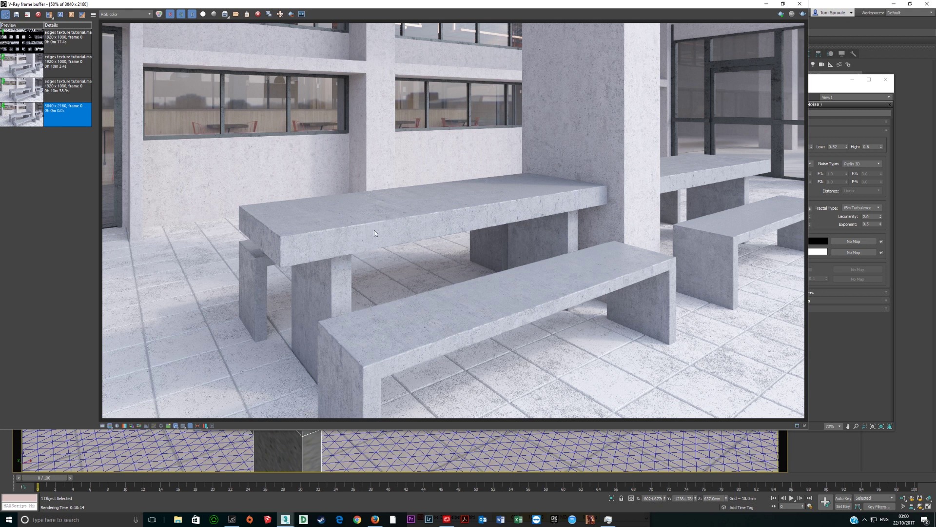
pyautogui.scroll(2, 380, 218)
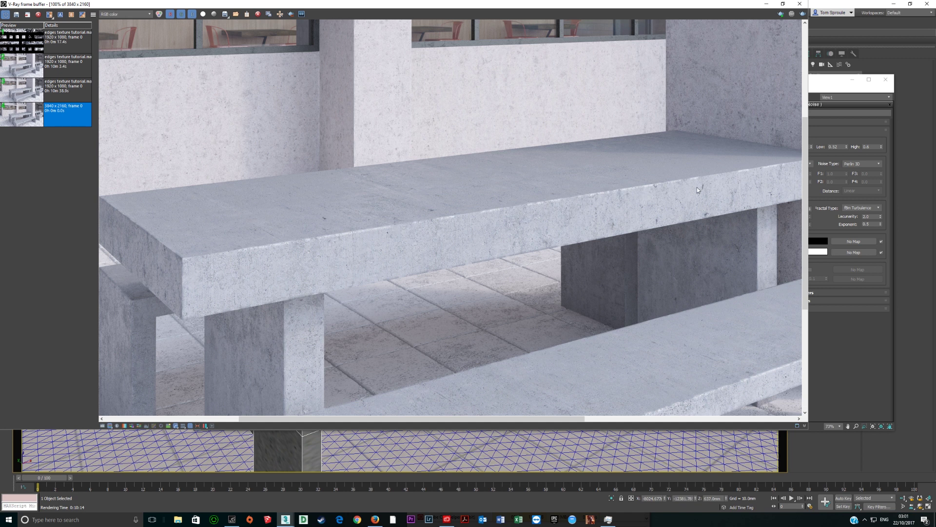
pyautogui.scroll(-2, 719, 186)
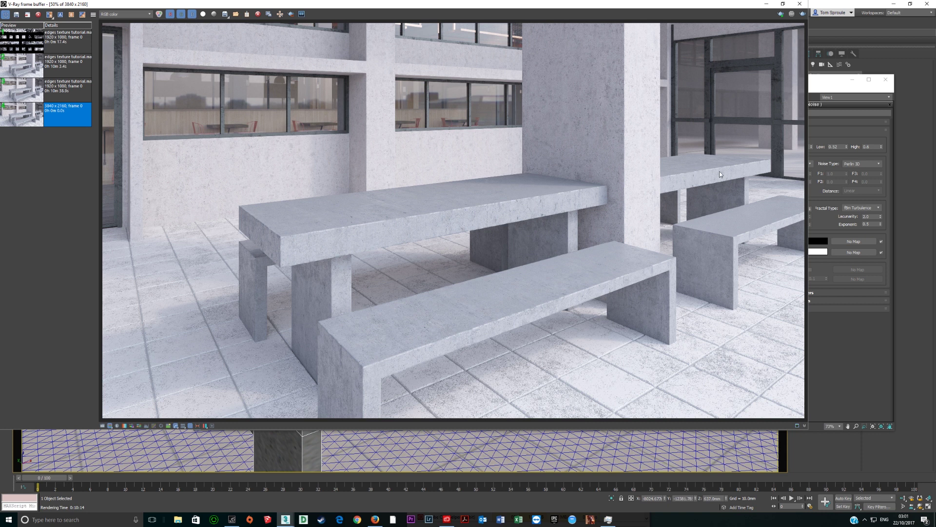
pyautogui.scroll(1, 454, 341)
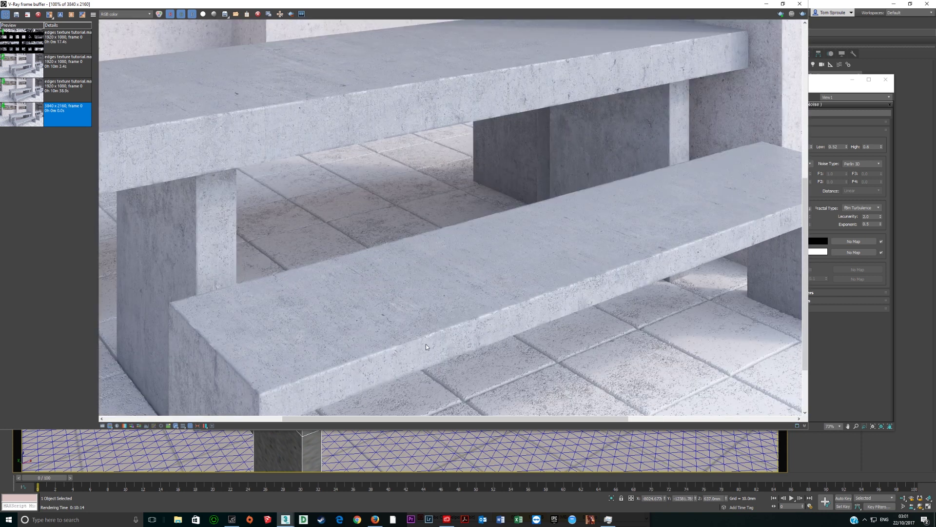
pyautogui.scroll(-1, 376, 356)
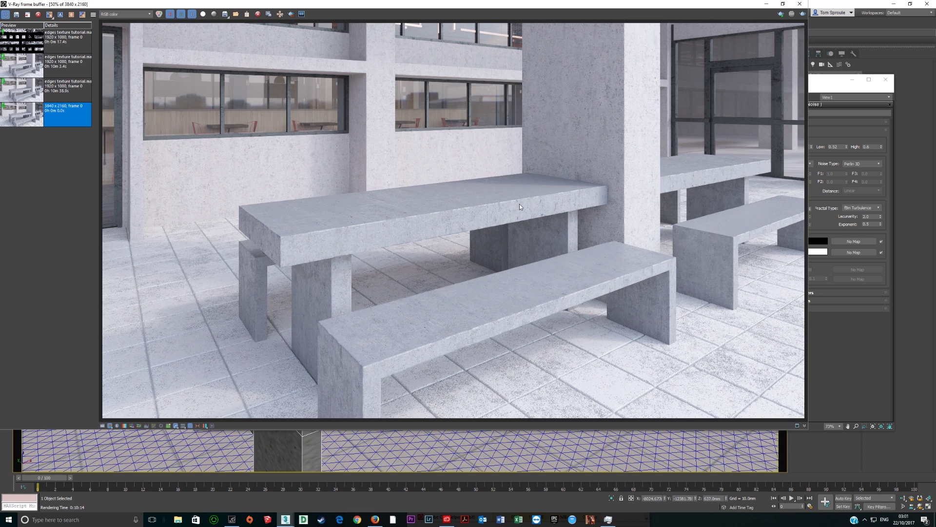
pyautogui.scroll(1, 504, 315)
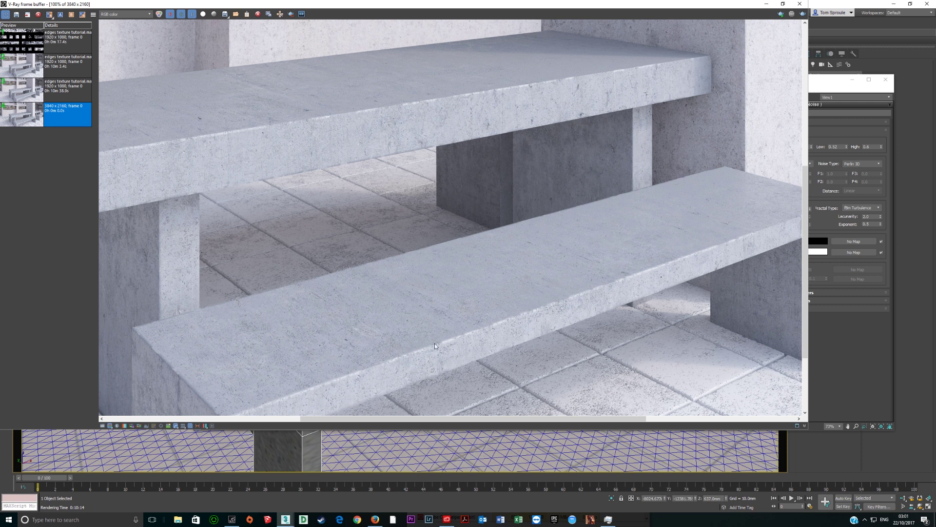
pyautogui.scroll(-1, 435, 343)
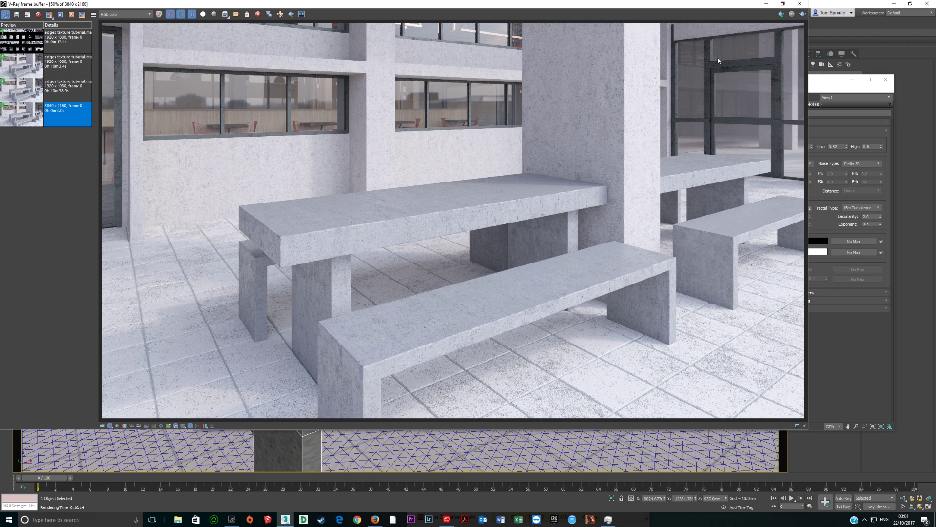
pyautogui.click(800, 3)
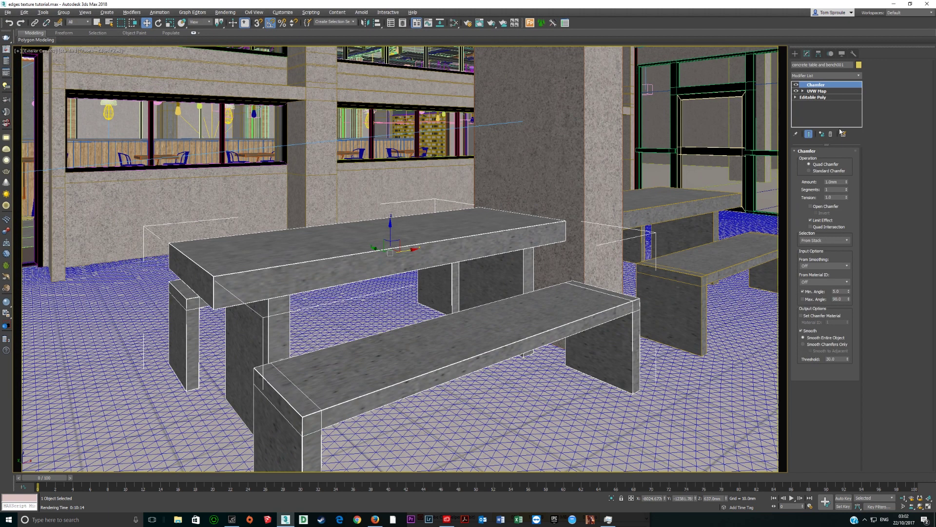
# Step: Remove the table and bench object's Chamfer modifier and add a new Chamfer modifier above the UVW Map
pyautogui.click(831, 135)
pyautogui.click(860, 76)
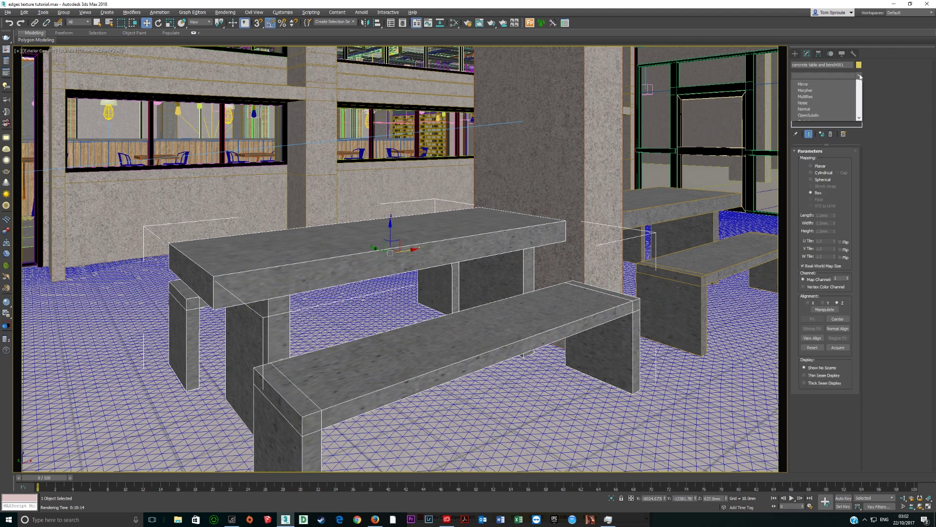
pyautogui.write('ch')
pyautogui.press('Return')
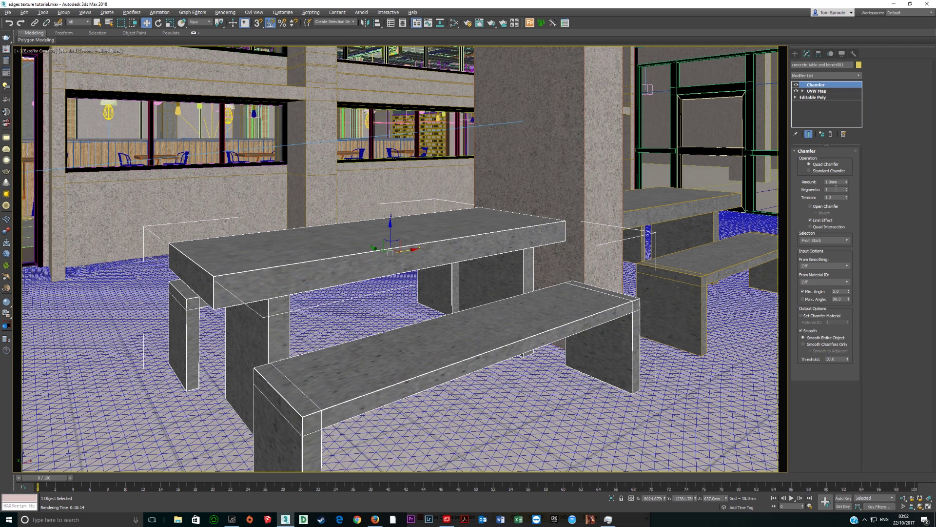
# Step: Set the Chamfer to an amount of 5 mm, 2 segments and 0.5 tension, smoothing the chamfers only
pyautogui.doubleClick(839, 182)
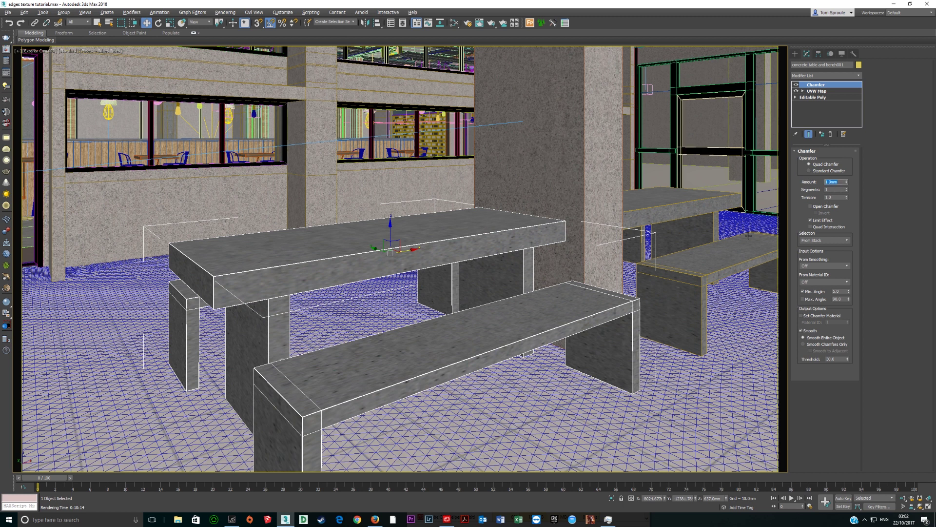
pyautogui.write('51')
pyautogui.press('Tab')
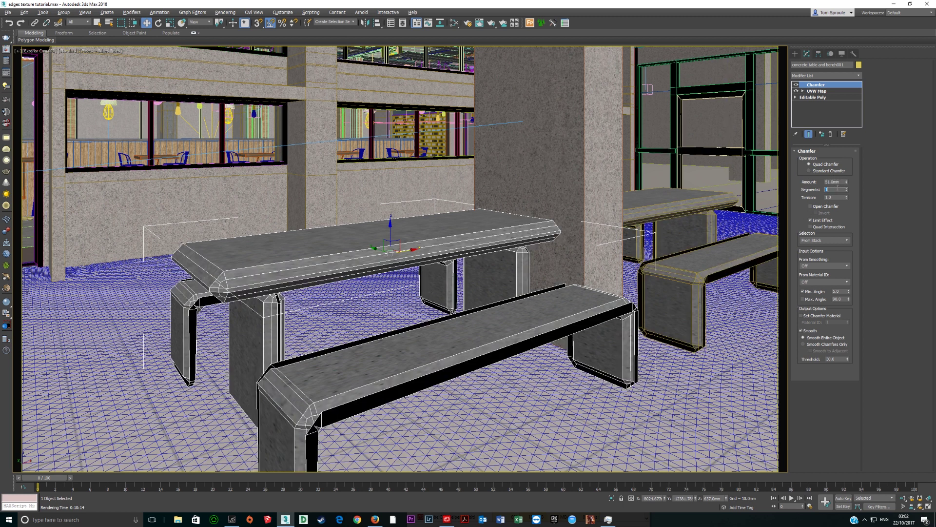
pyautogui.hotkey('shift', 'Tab')
pyautogui.write('5')
pyautogui.press('Tab')
pyautogui.write('2')
pyautogui.press('Tab')
pyautogui.write('0.5')
pyautogui.press('Return')
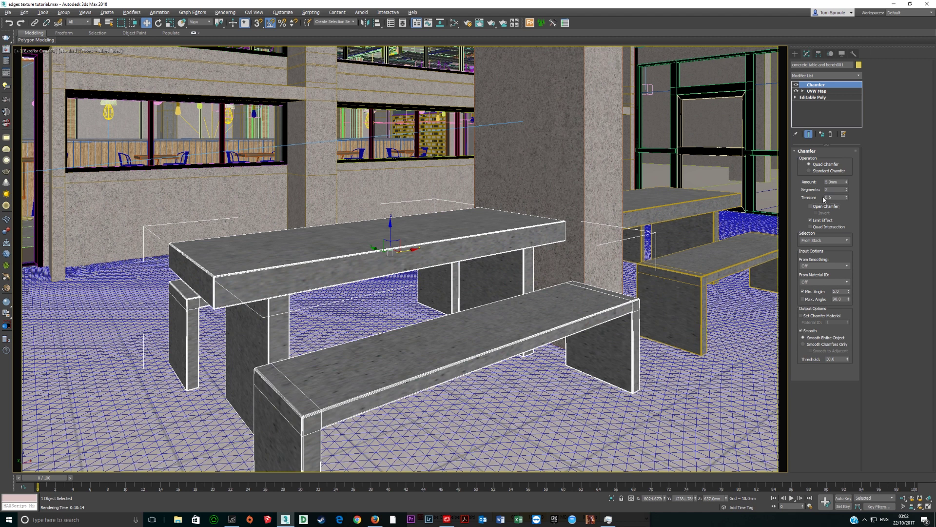
pyautogui.click(813, 345)
# Step: Add a Turn to Poly modifier above the Chamfer and collapse the modifier stack to it
pyautogui.click(858, 76)
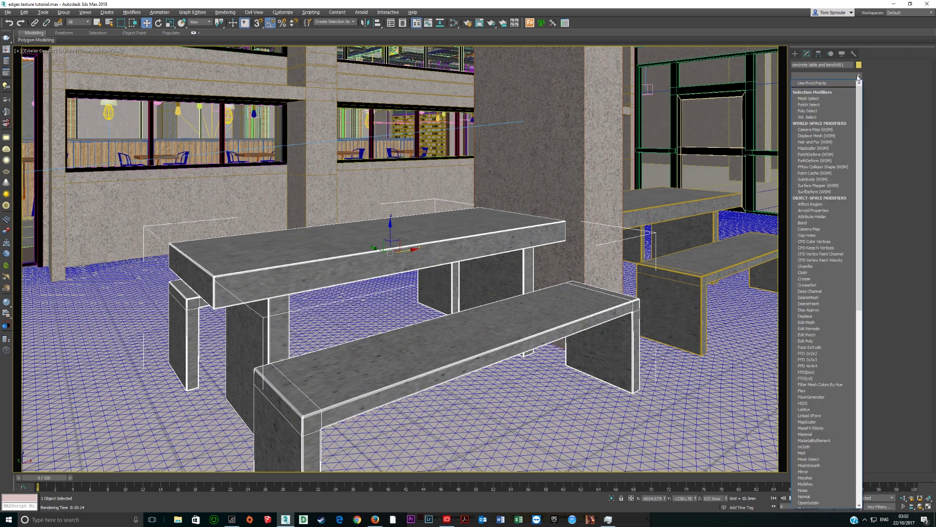
pyautogui.press('t')
pyautogui.press('t')
pyautogui.press('t')
pyautogui.press('t')
pyautogui.press('t')
pyautogui.press('t')
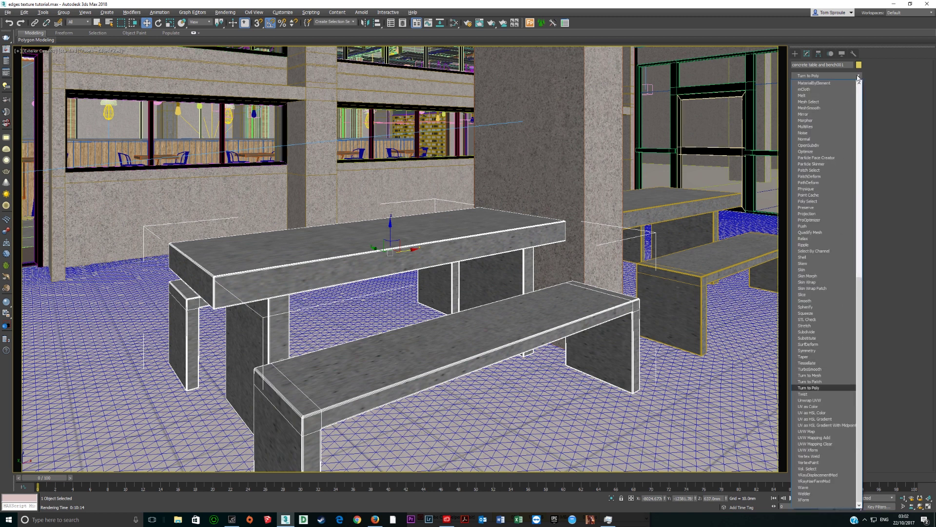
pyautogui.press('Return')
pyautogui.rightClick(830, 85)
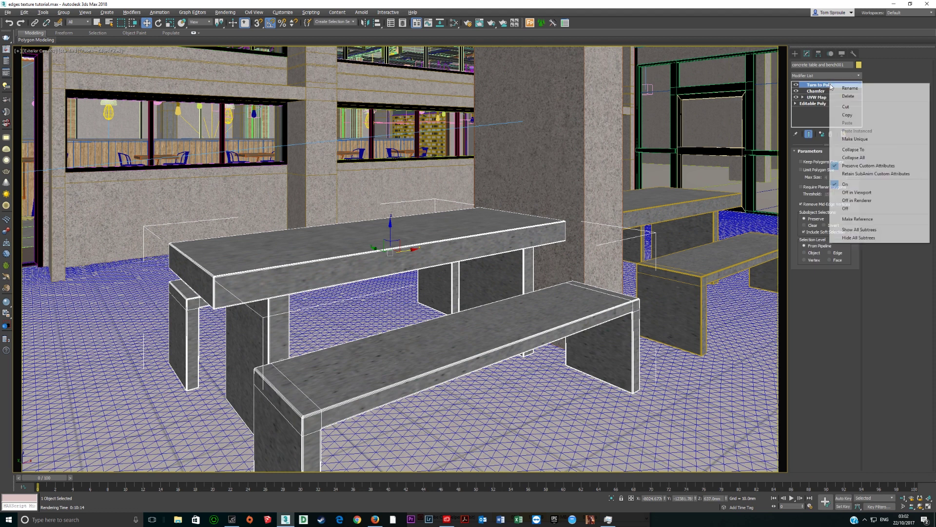
pyautogui.click(855, 151)
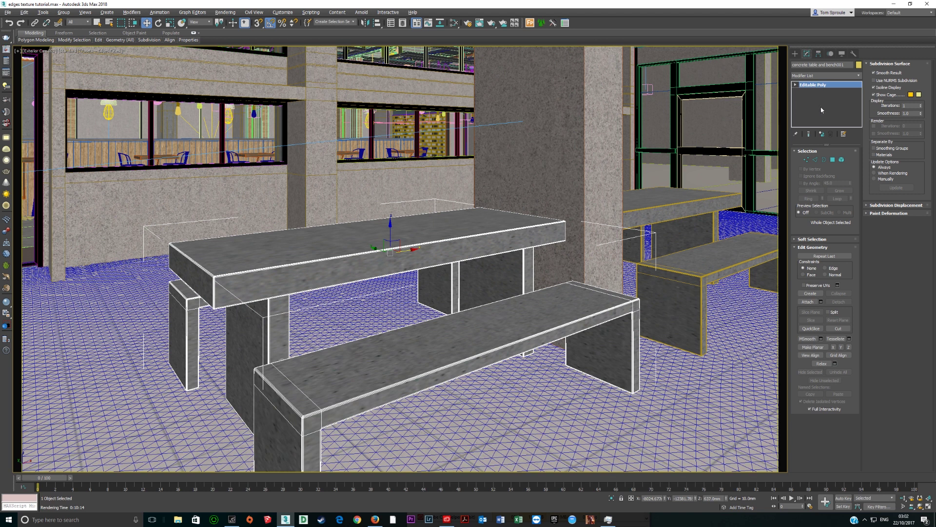
# Step: Undo the stack collapse and delete the Turn to Poly modifier
pyautogui.hotkey('ctrl', 'z')
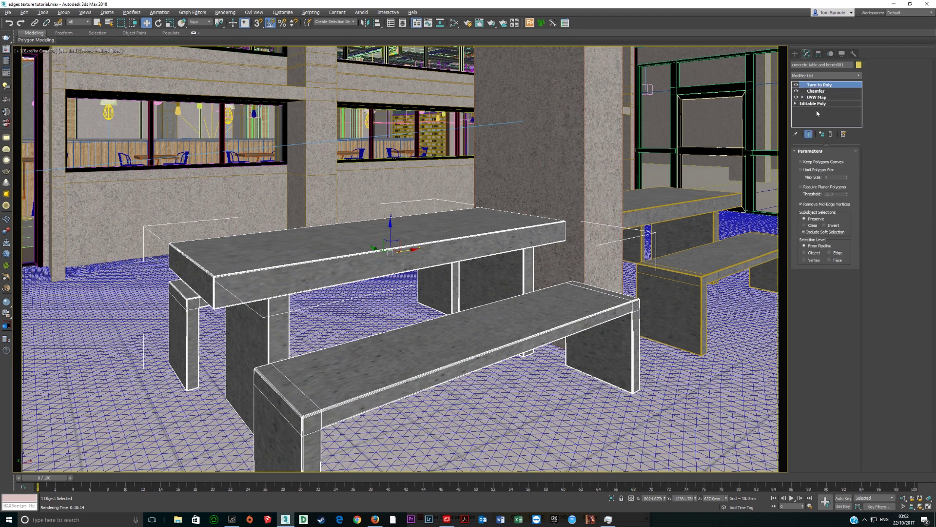
pyautogui.click(831, 135)
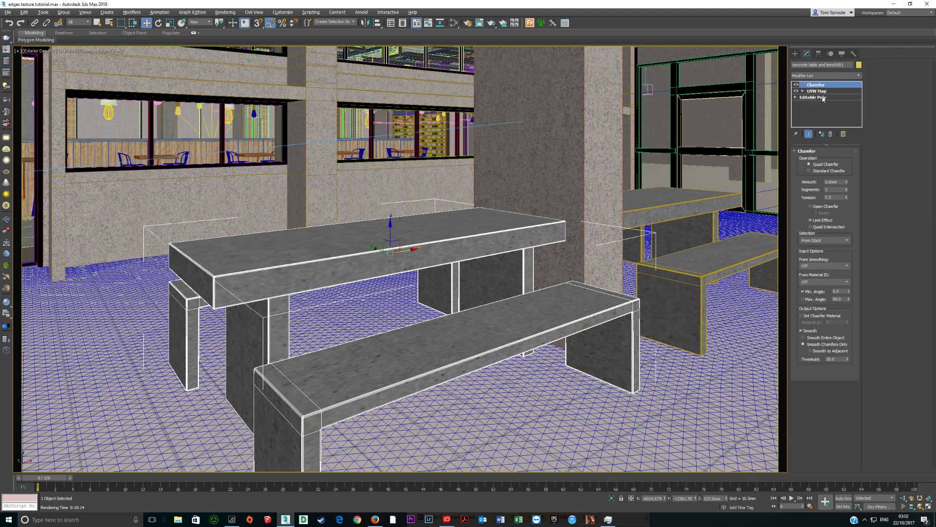
# Step: Try converting the chamfered table and bench object directly to an Editable Poly
pyautogui.rightClick(385, 261)
pyautogui.moveTo(419, 338)
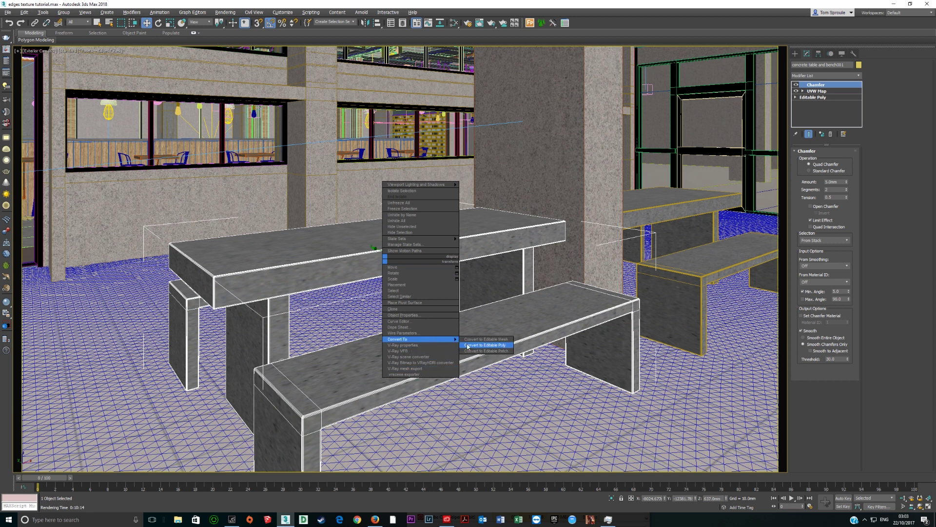
pyautogui.click(485, 345)
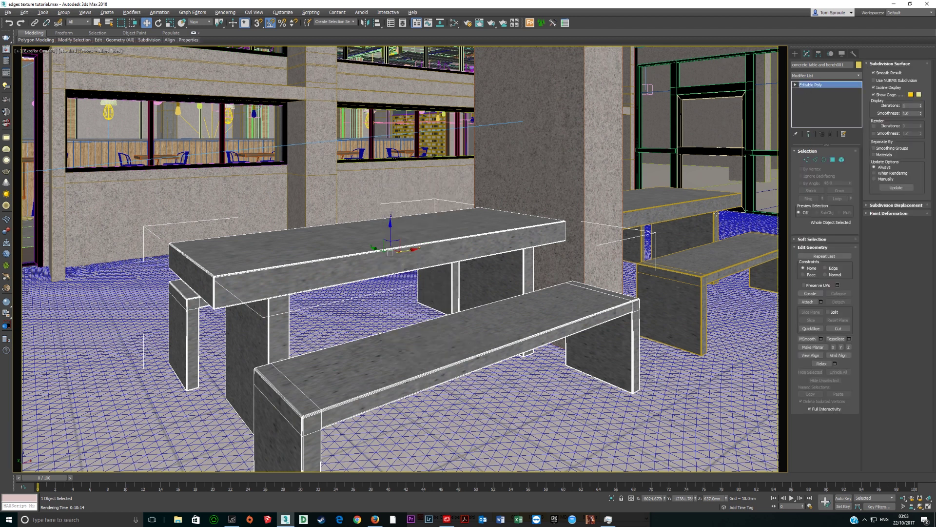
# Step: Put a Turn to Poly modifier on top of the Chamfer again and collapse the stack down to it
pyautogui.click(858, 75)
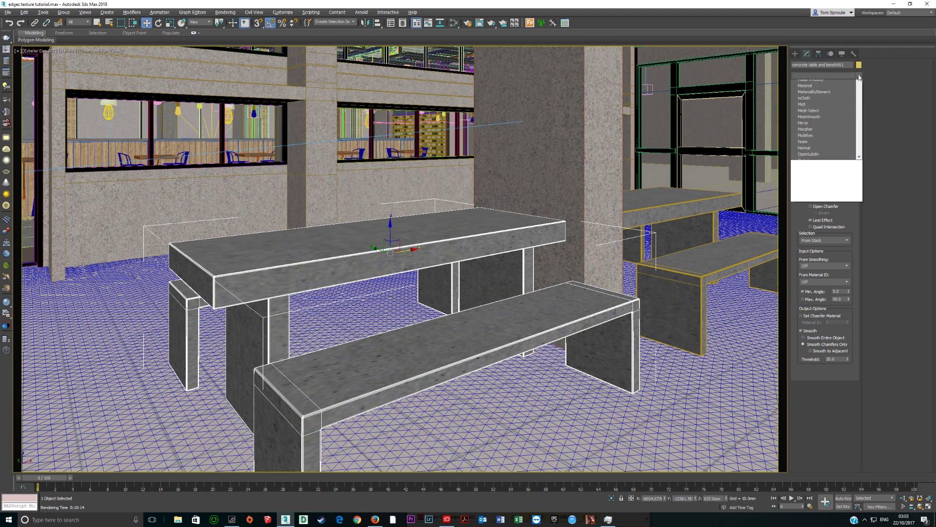
pyautogui.press('t')
pyautogui.press('t')
pyautogui.press('t')
pyautogui.press('t')
pyautogui.press('t')
pyautogui.press('t')
pyautogui.press('Up')
pyautogui.press('Down')
pyautogui.press('Return')
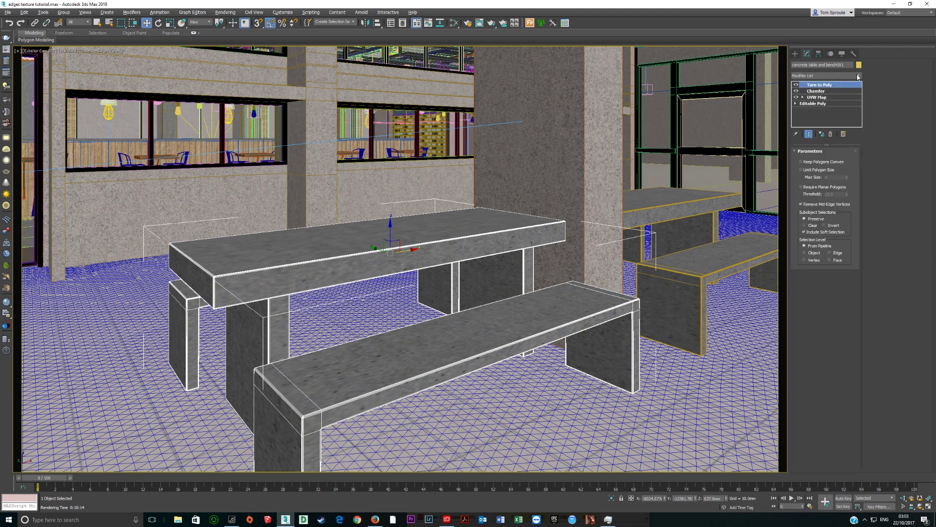
pyautogui.rightClick(813, 85)
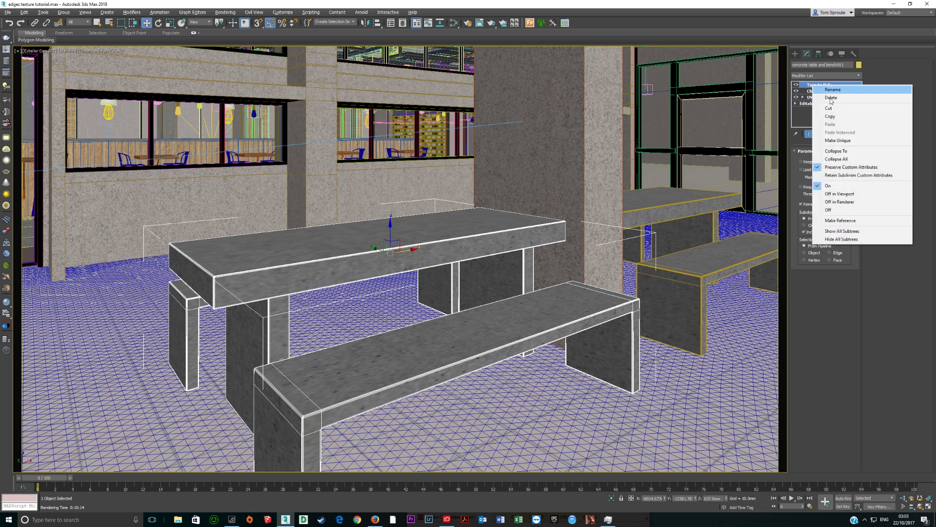
pyautogui.click(840, 151)
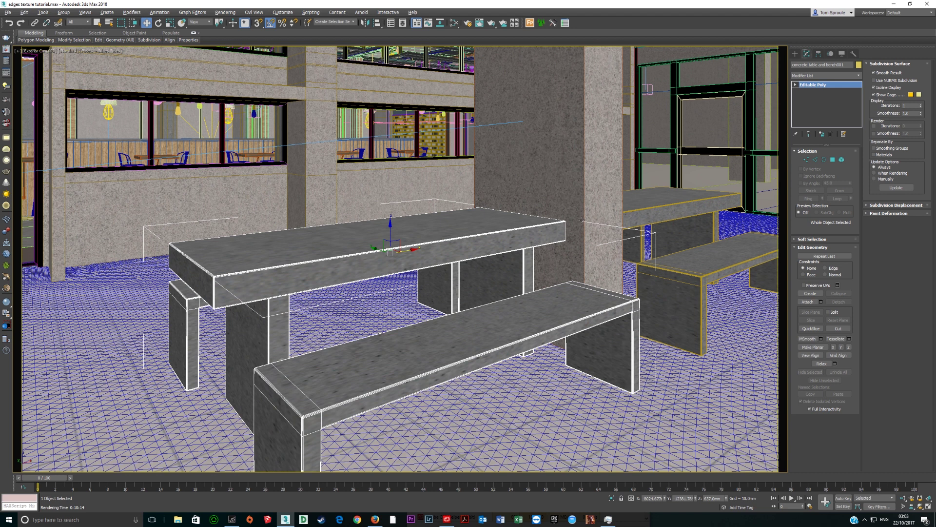
# Step: Select all vertices of the table and bench object and weld them with a threshold of about 9 mm
pyautogui.click(806, 159)
pyautogui.hotkey('ctrl', 'a')
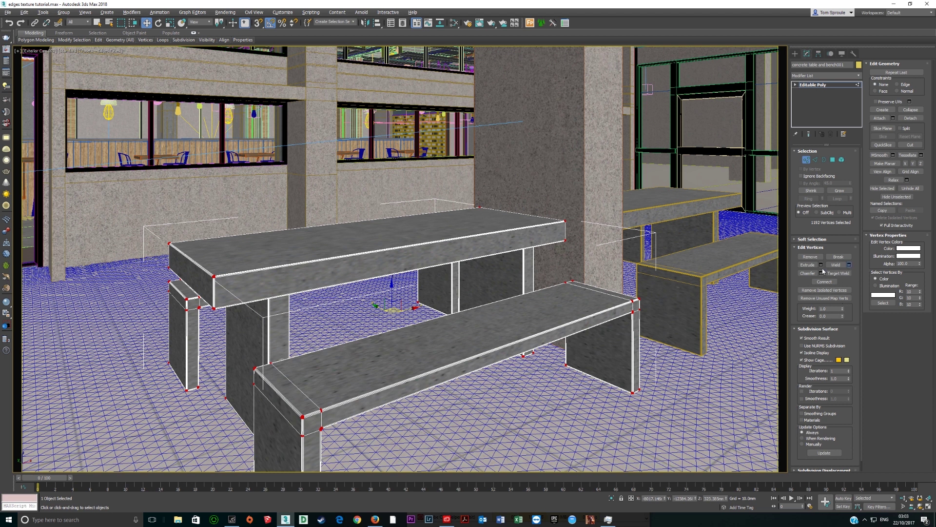
pyautogui.click(849, 265)
pyautogui.moveTo(404, 262); pyautogui.dragTo(412, 255)
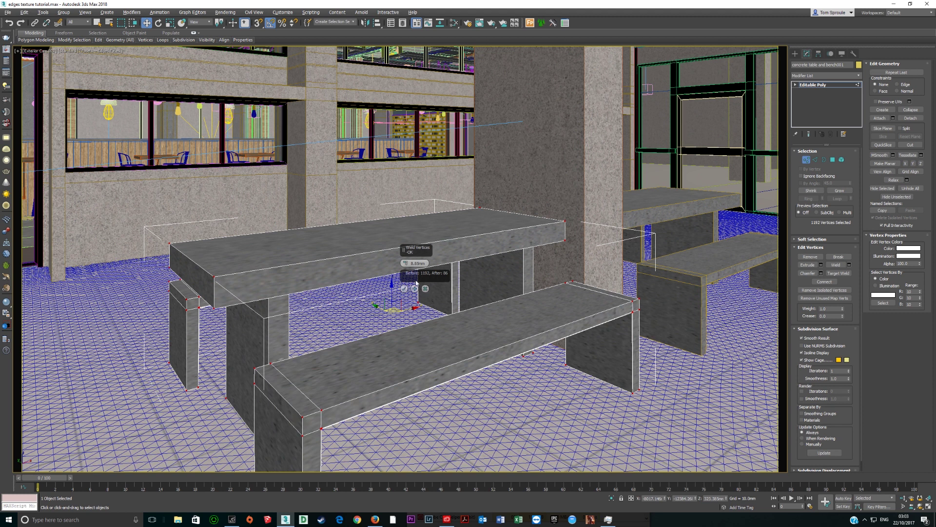
pyautogui.click(404, 288)
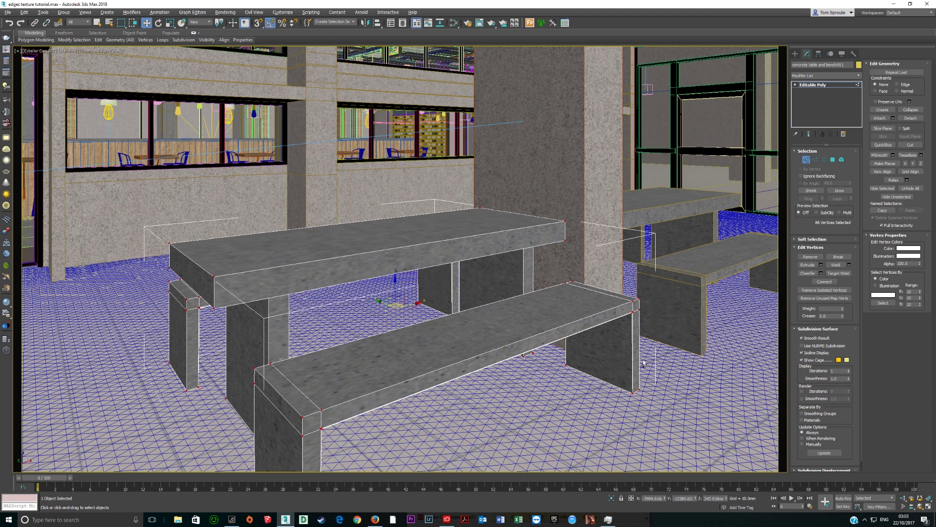
# Step: Weld the selected vertices of the table and bench object, repeat the weld with the same threshold, and leave vertex editing
pyautogui.click(849, 265)
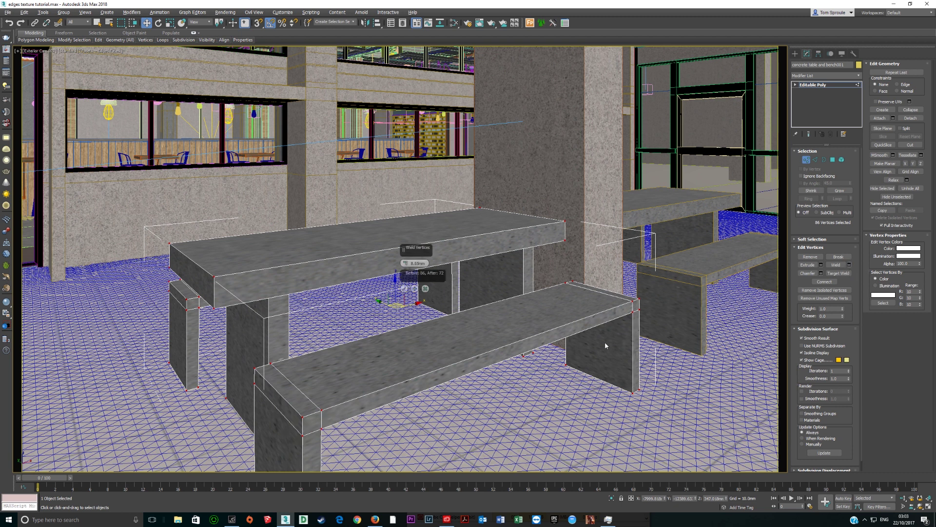
pyautogui.click(404, 289)
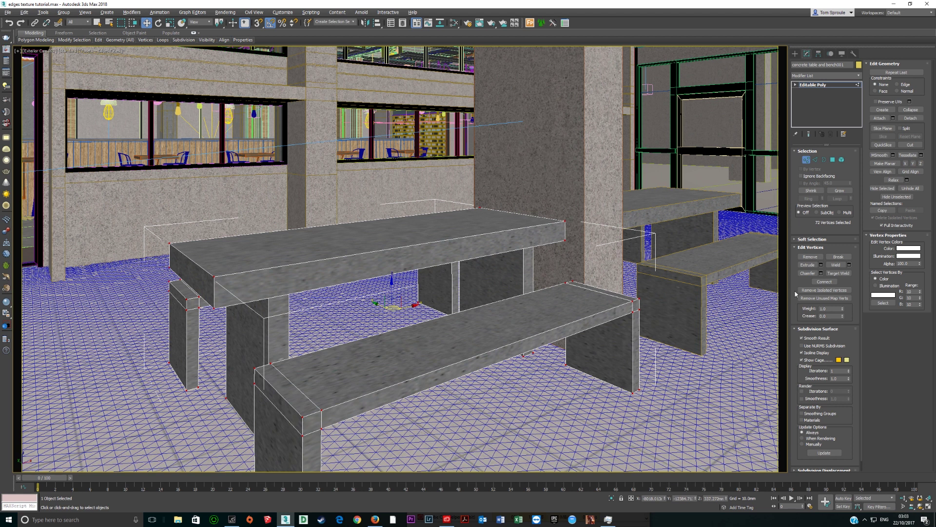
pyautogui.click(849, 265)
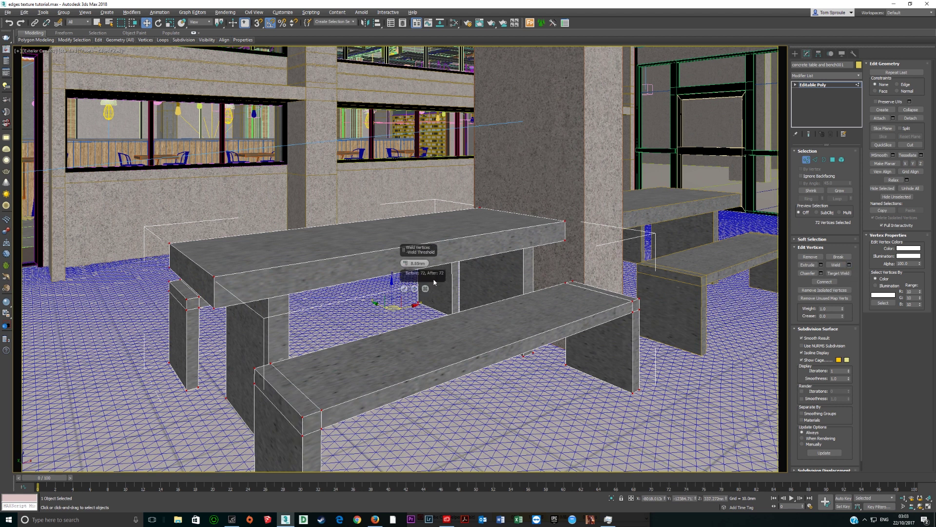
pyautogui.click(404, 288)
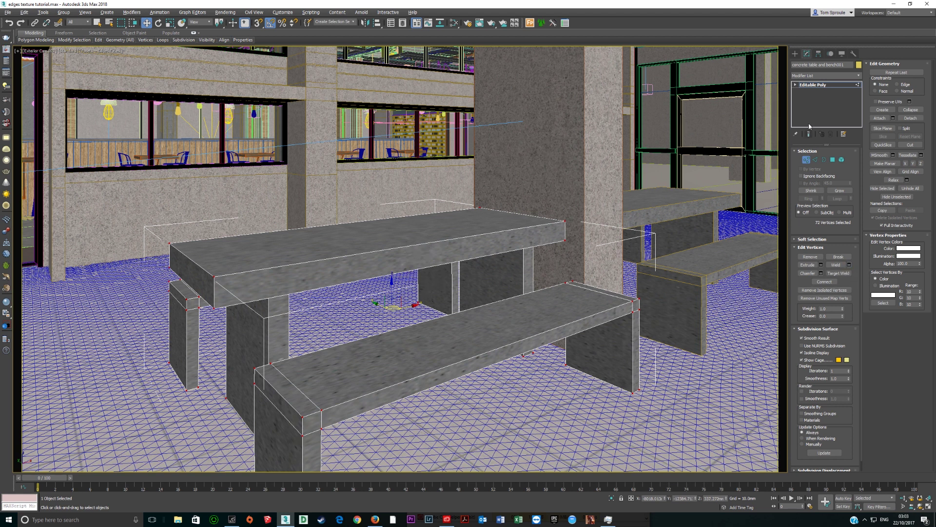
pyautogui.click(814, 86)
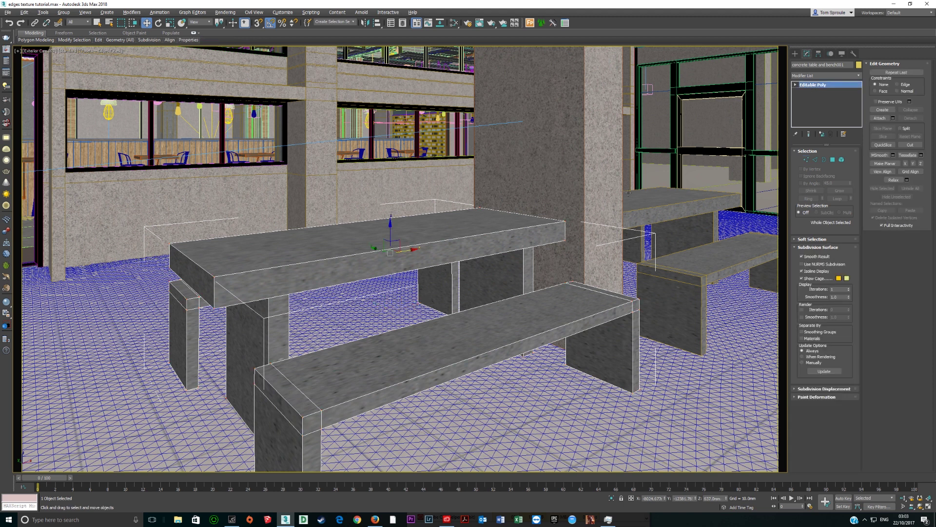
# Step: Select all polygons of the table and bench object and auto-smooth them with a 45 threshold
pyautogui.click(833, 160)
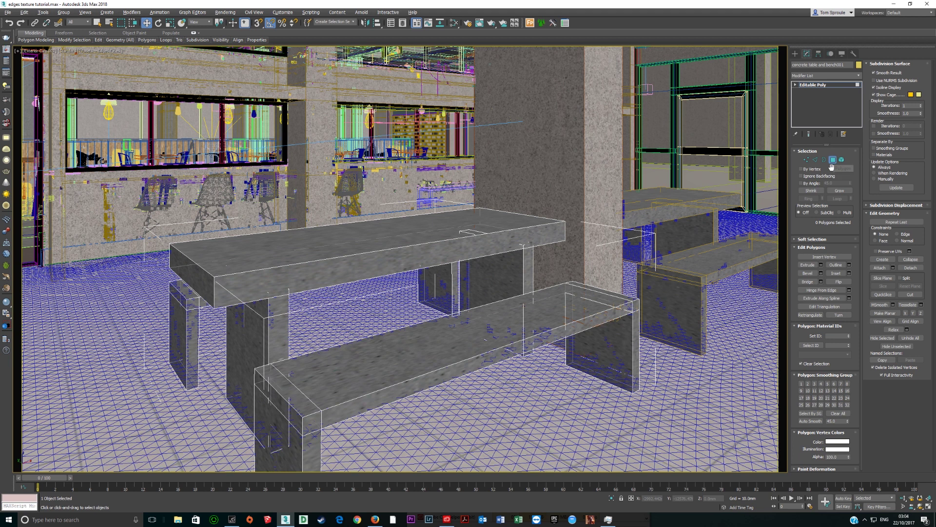
pyautogui.hotkey('ctrl', 'a')
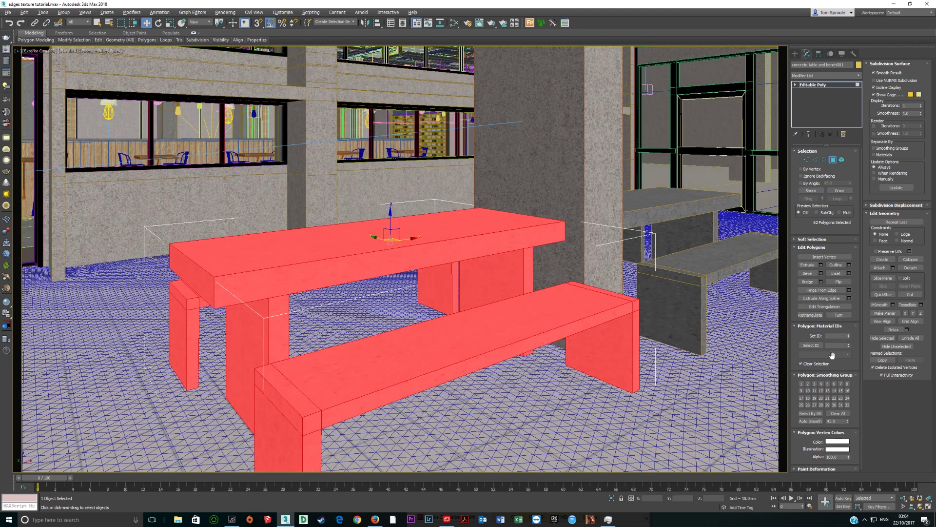
pyautogui.click(829, 414)
pyautogui.click(828, 85)
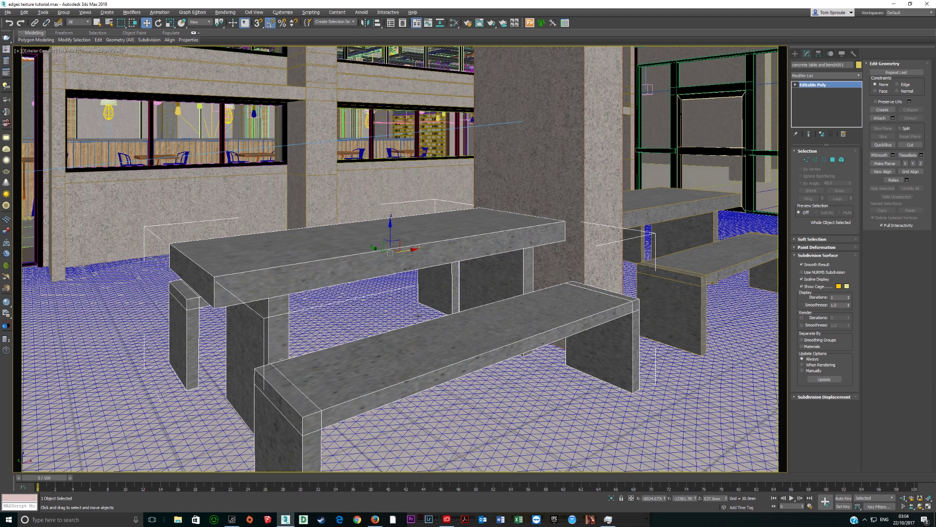
# Step: Hide the edged faces in the viewport and undo the geometry edits back to the UVW Map, including the added Chamfer
pyautogui.press('F4')
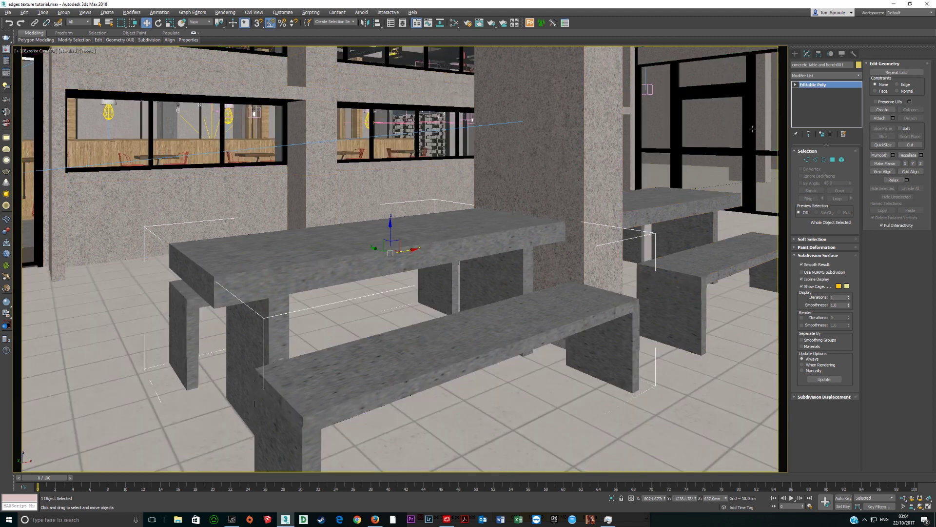
pyautogui.rightClick(9, 23)
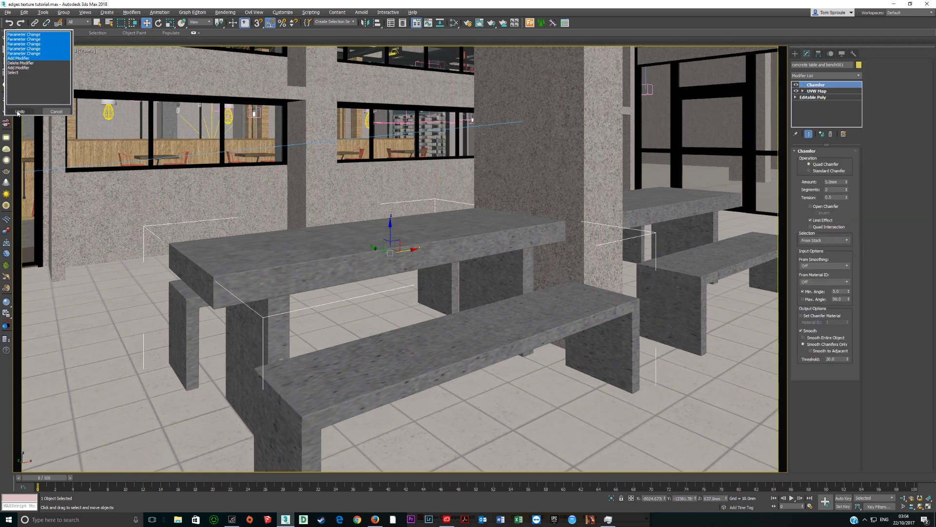
pyautogui.click(20, 111)
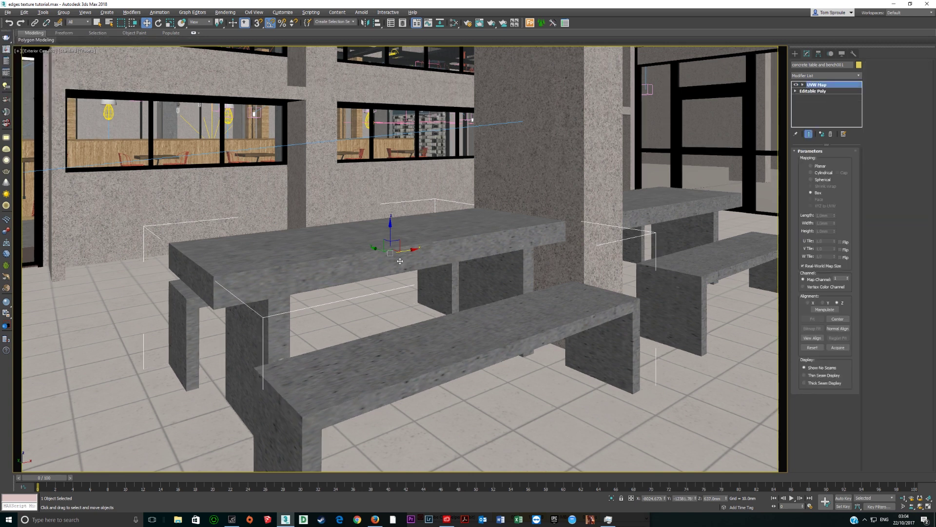
# Step: Open the Slate Material Editor, maximize it and enlarge the preview of the BerconNoise node feeding the blend material
pyautogui.press('m')
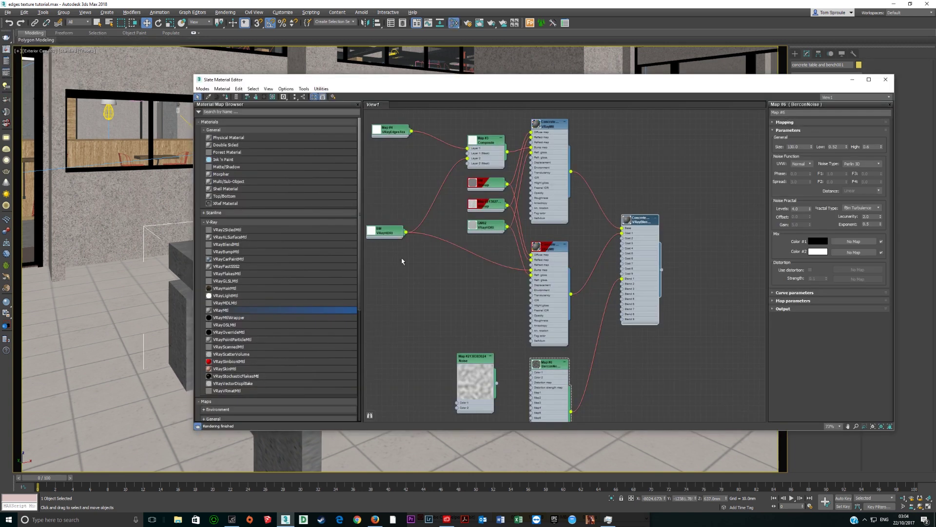
pyautogui.moveTo(459, 209); pyautogui.dragTo(518, 201, button='middle')
pyautogui.moveTo(508, 268); pyautogui.dragTo(466, 214, button='middle')
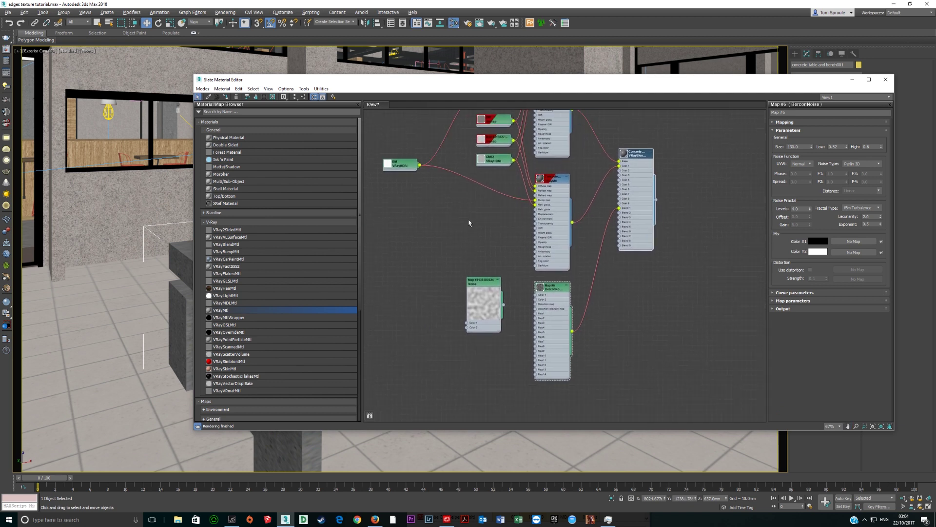
pyautogui.moveTo(590, 293); pyautogui.dragTo(504, 318, button='middle')
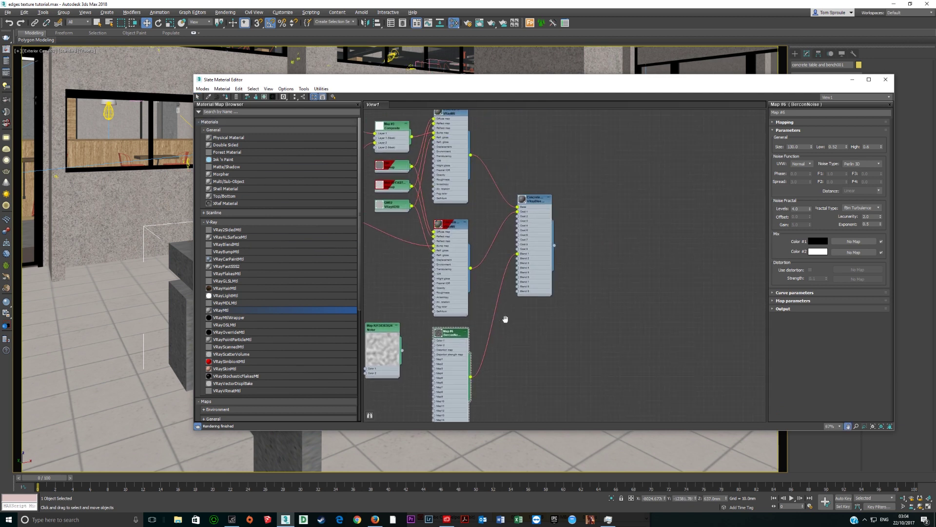
pyautogui.scroll(-1, 484, 252)
pyautogui.moveTo(560, 244); pyautogui.dragTo(542, 280, button='middle')
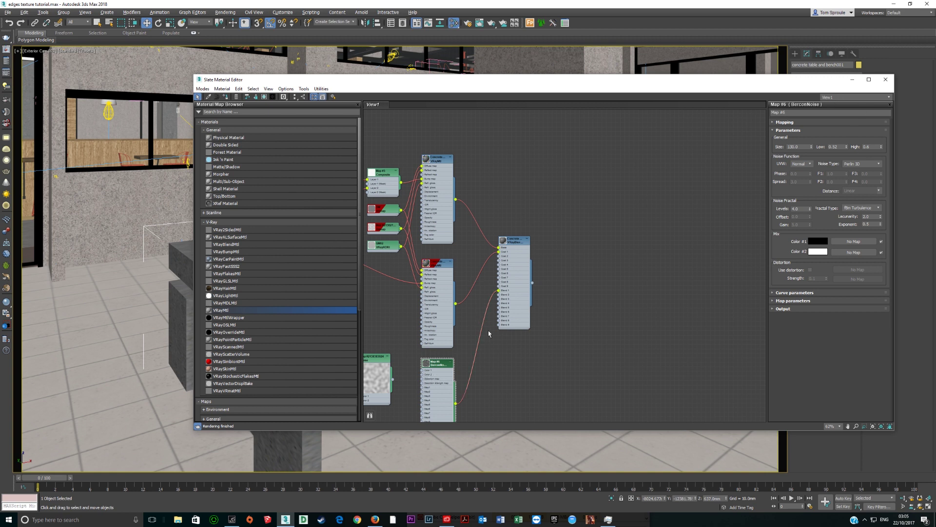
pyautogui.doubleClick(801, 145)
pyautogui.click(869, 79)
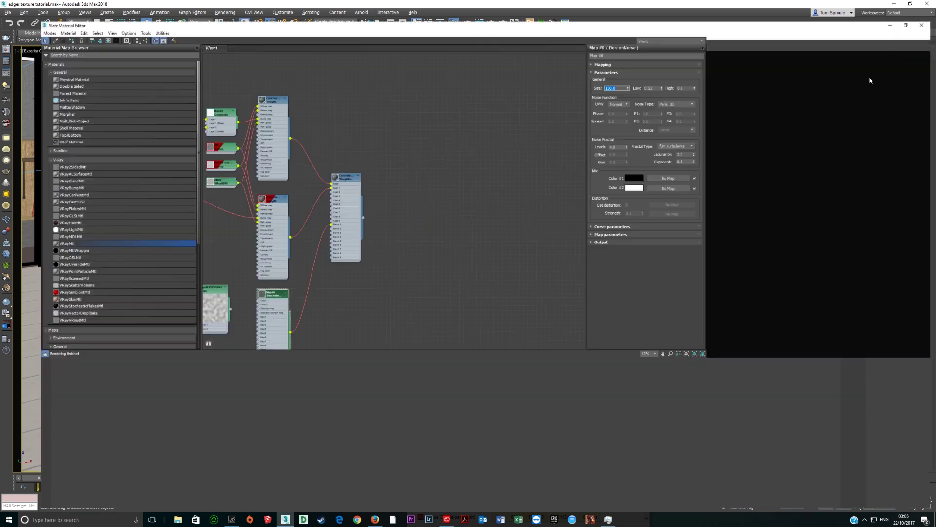
pyautogui.moveTo(300, 273); pyautogui.dragTo(501, 259, button='middle')
pyautogui.scroll(5, 428, 302)
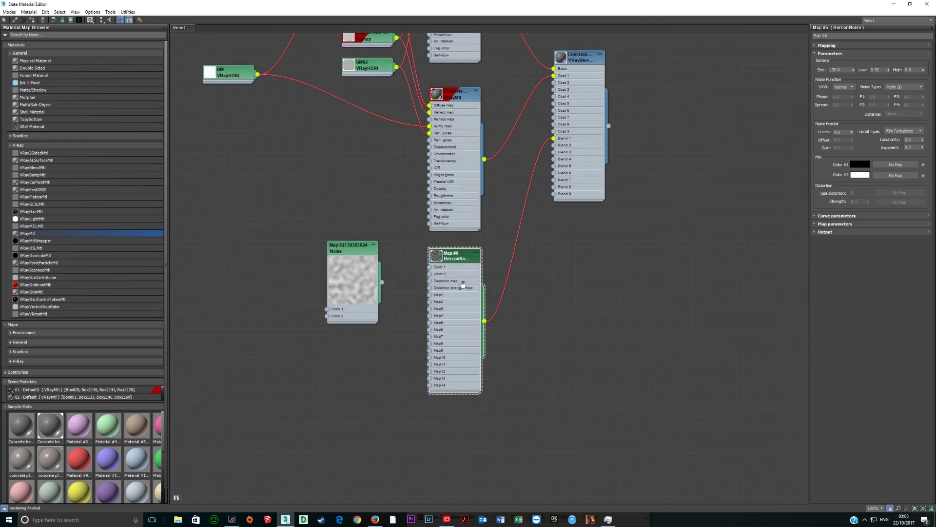
pyautogui.doubleClick(430, 249)
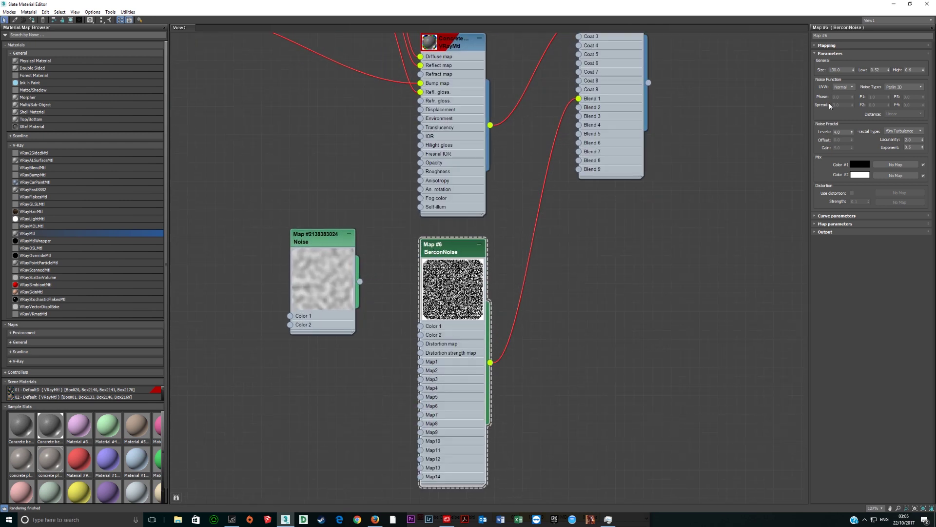
# Step: Try a size of 500 on the BerconNoise map and settle on 1000
pyautogui.doubleClick(850, 70)
pyautogui.write('500')
pyautogui.press('Tab')
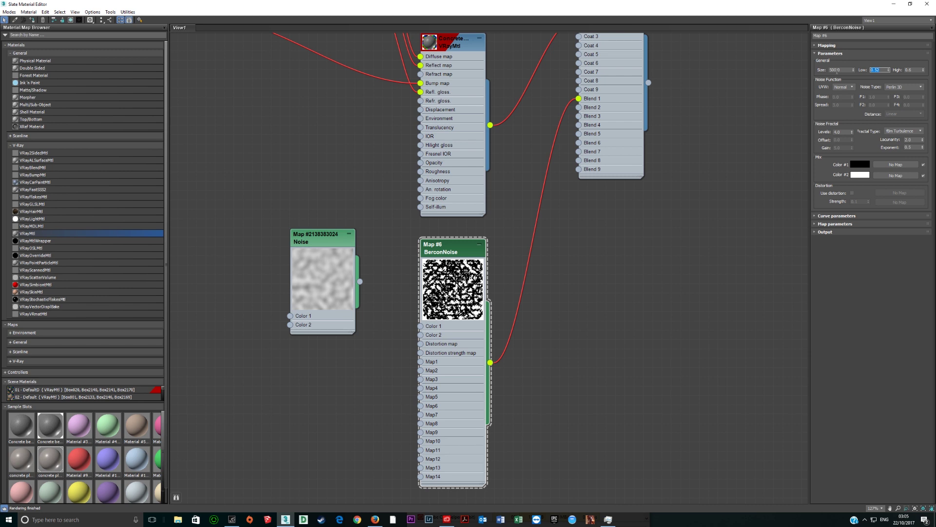
pyautogui.doubleClick(843, 70)
pyautogui.write('1')
pyautogui.write('030')
pyautogui.press('Tab')
# Step: Try the Simplex 3D noise type on the BerconNoise map and switch back to Perlin 3D
pyautogui.click(905, 87)
pyautogui.click(904, 98)
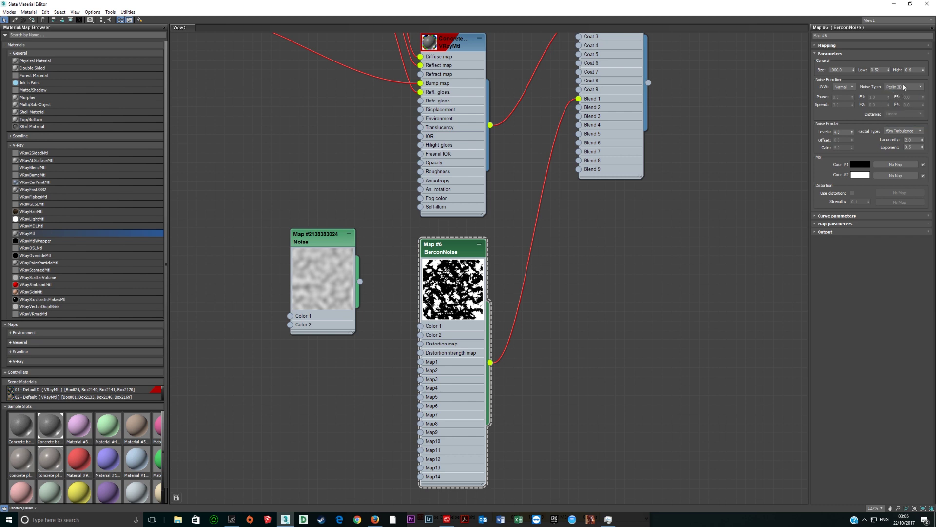
pyautogui.click(901, 88)
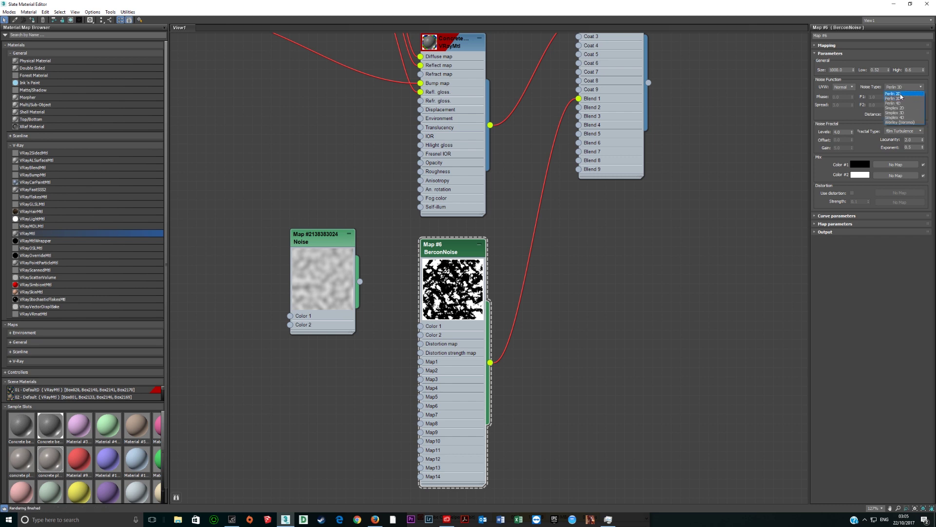
pyautogui.click(903, 114)
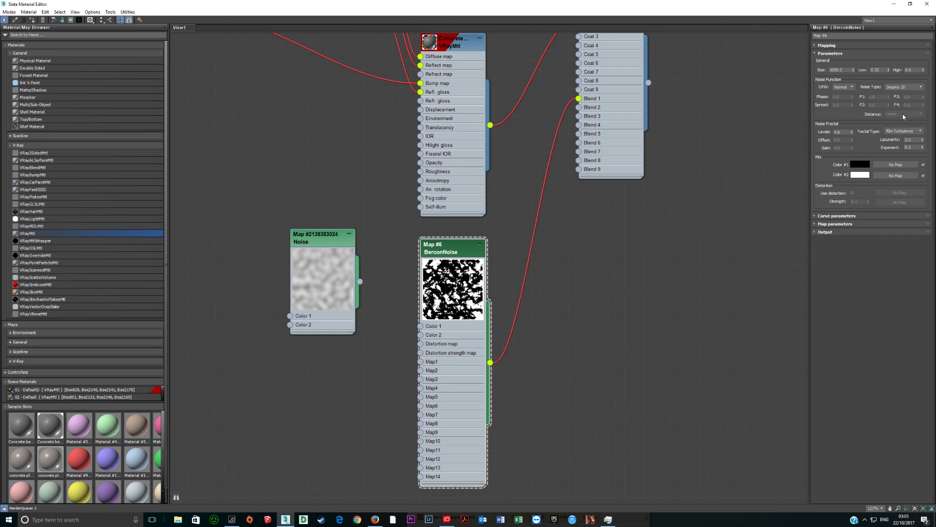
pyautogui.click(900, 87)
pyautogui.click(896, 91)
# Step: Try the Fractal and Turbulence fractal types on the BerconNoise map and return to fBm Turbulence
pyautogui.click(910, 131)
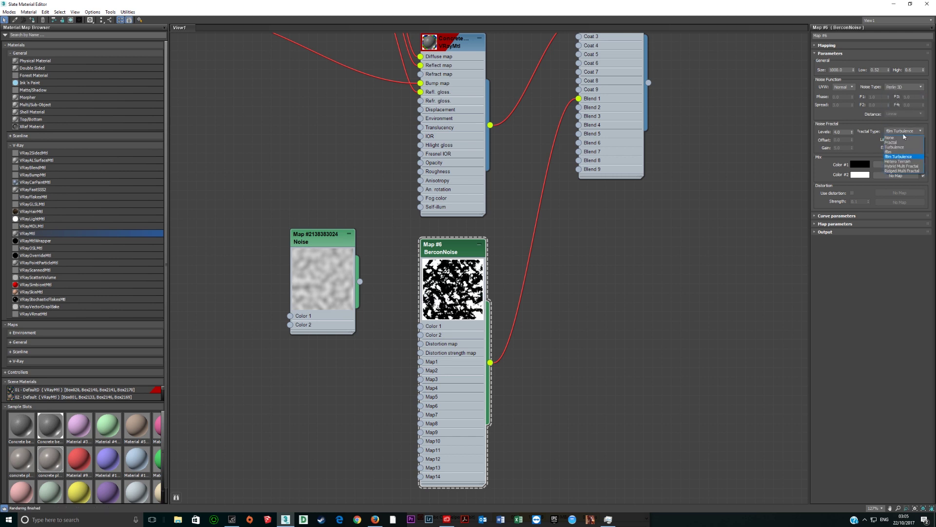
pyautogui.click(897, 142)
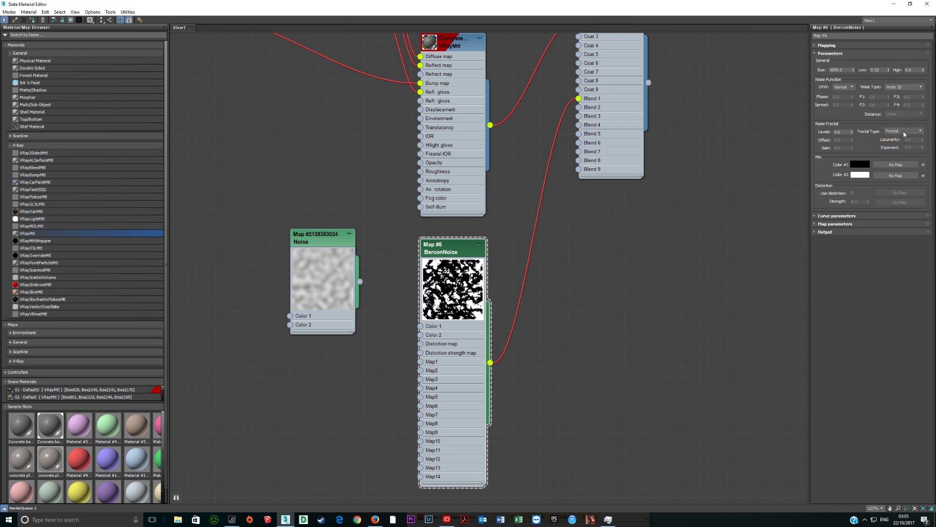
pyautogui.click(902, 131)
pyautogui.click(898, 147)
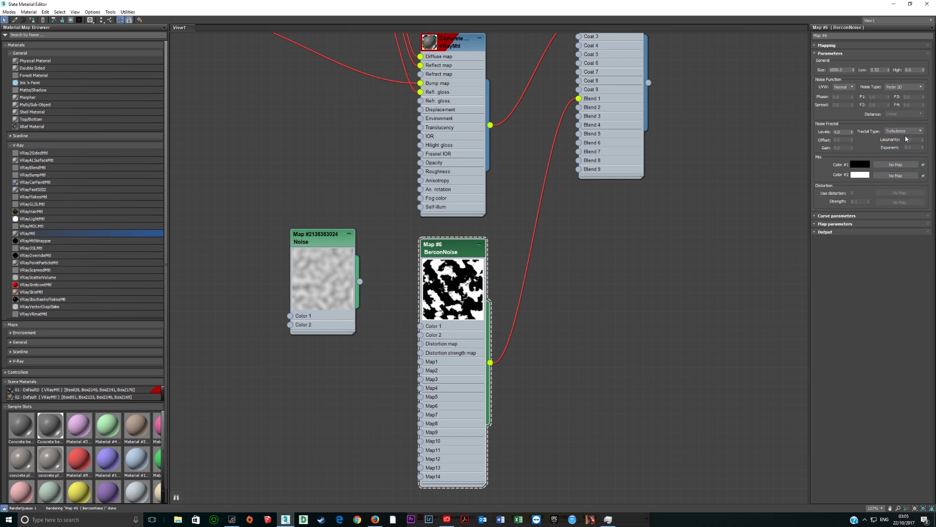
pyautogui.click(906, 132)
pyautogui.click(897, 157)
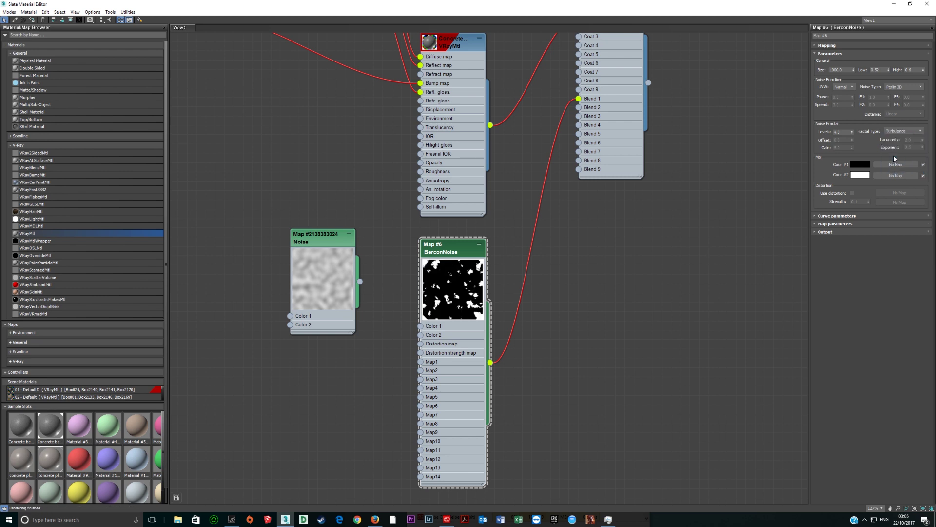
# Step: Compare noise fractal levels of 3, 2 and 1 on the BerconNoise map and restore 4
pyautogui.doubleClick(844, 131)
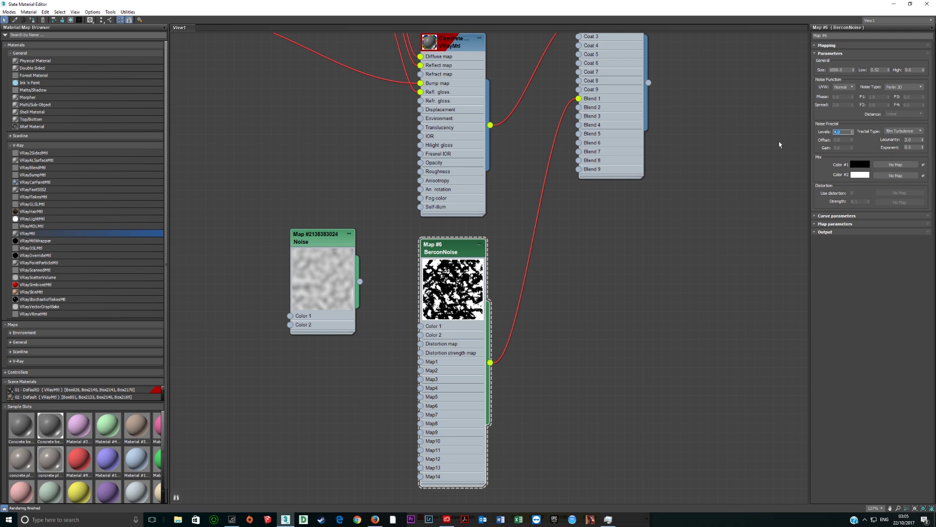
pyautogui.write('3')
pyautogui.press('Tab')
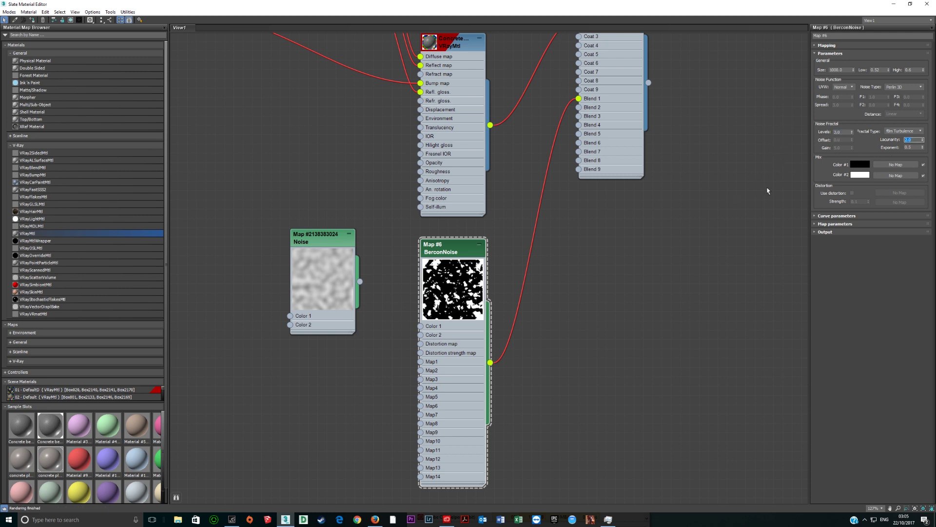
pyautogui.doubleClick(837, 132)
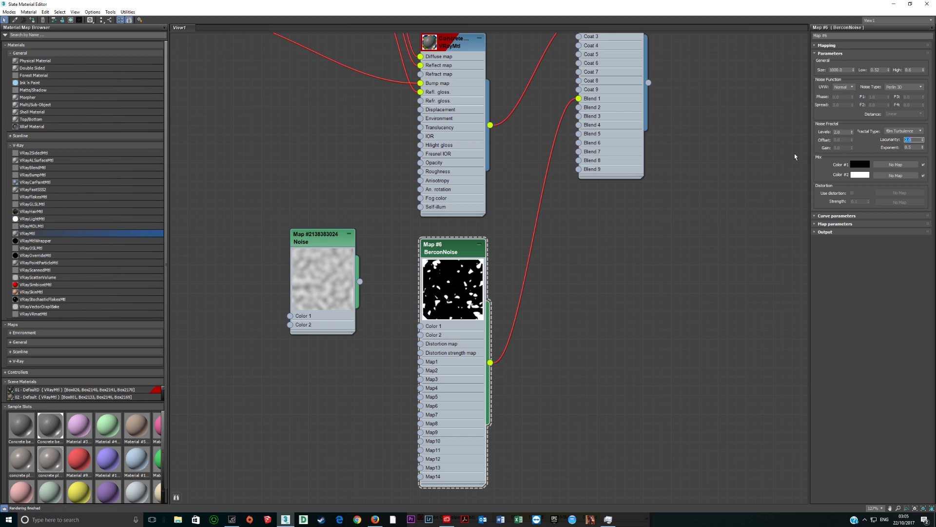
pyautogui.moveTo(850, 132); pyautogui.dragTo(784, 137)
pyautogui.write('1')
pyautogui.press('Tab')
pyautogui.doubleClick(844, 133)
pyautogui.write('3')
pyautogui.press('Tab')
pyautogui.moveTo(846, 133); pyautogui.dragTo(744, 164)
pyautogui.write('4')
pyautogui.press('Tab')
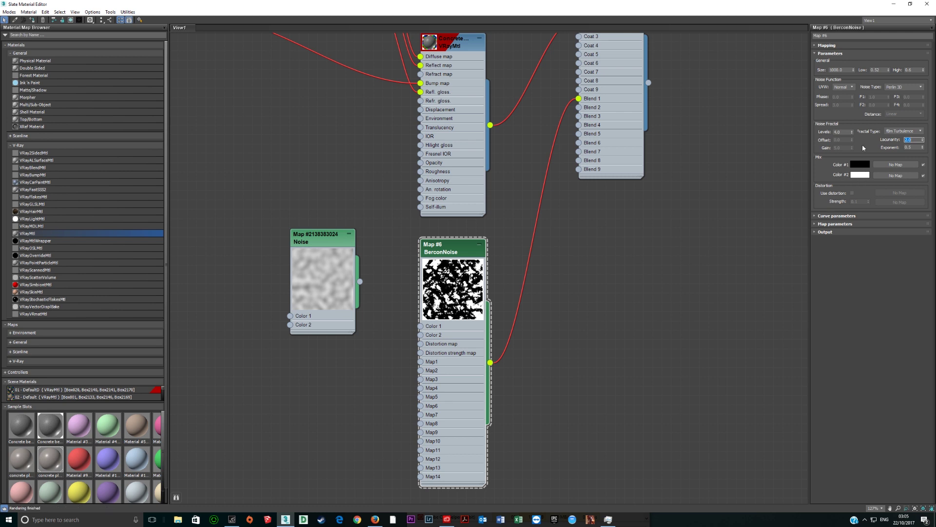
# Step: Set the BerconNoise thresholds to Low 0 and High 1, and try reducing High to whiten the pattern
pyautogui.doubleClick(879, 70)
pyautogui.write('0')
pyautogui.press('Tab')
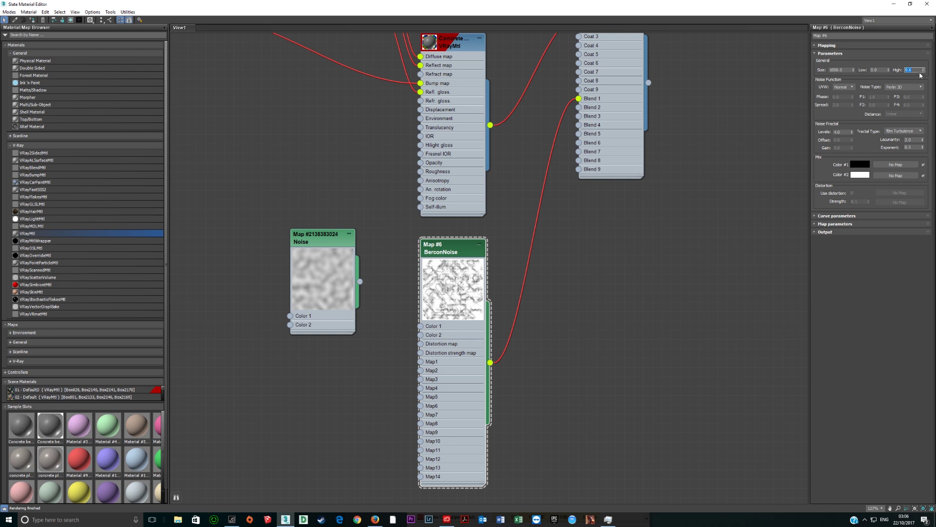
pyautogui.write('1')
pyautogui.press('Return')
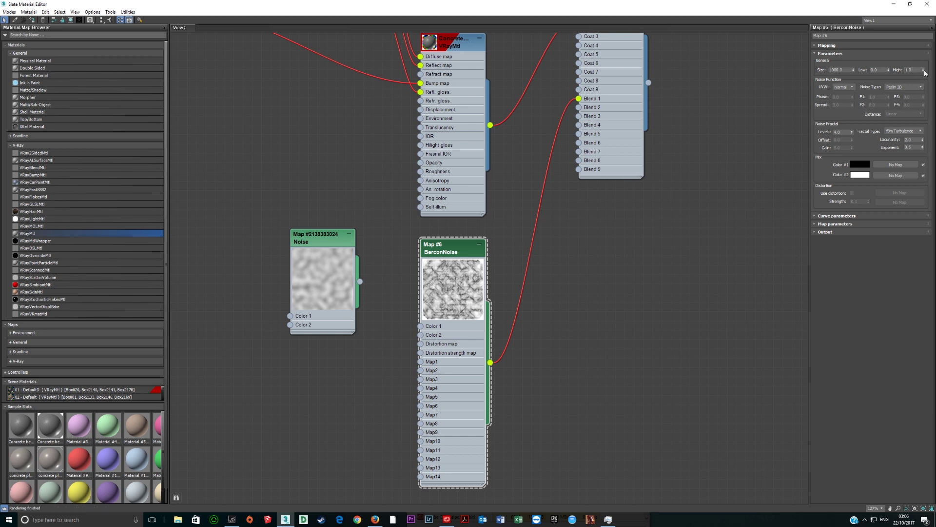
pyautogui.moveTo(925, 72); pyautogui.dragTo(925, 96)
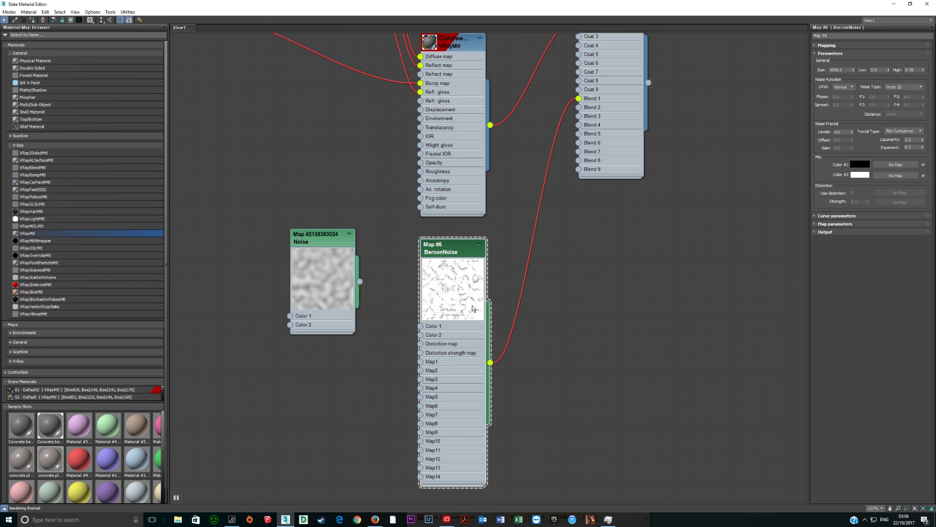
# Step: Reset the BerconNoise High threshold to 1, raise Low, and lower High to 0.61 for a sharp black-and-white pattern
pyautogui.click(923, 68)
pyautogui.write('1')
pyautogui.moveTo(918, 71); pyautogui.dragTo(891, 47)
pyautogui.press('Return')
pyautogui.doubleClick(882, 70)
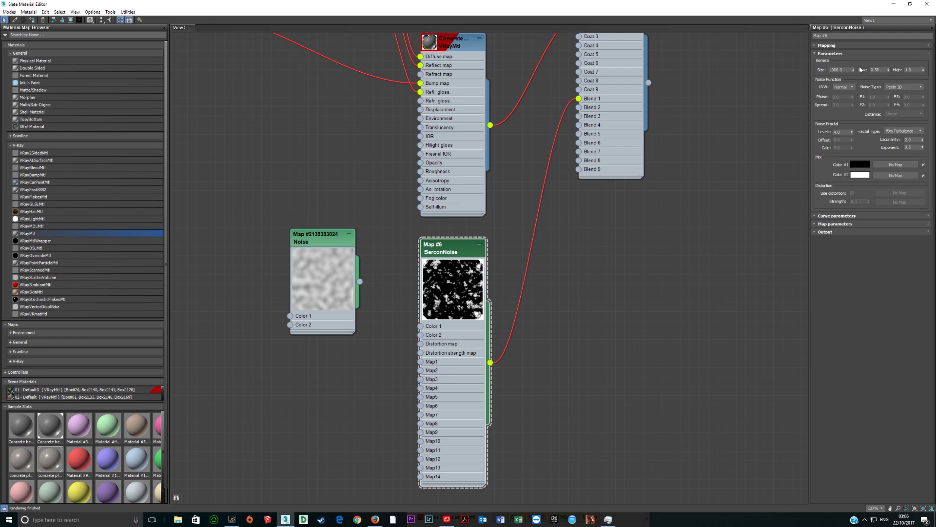
pyautogui.moveTo(924, 70); pyautogui.dragTo(924, 83)
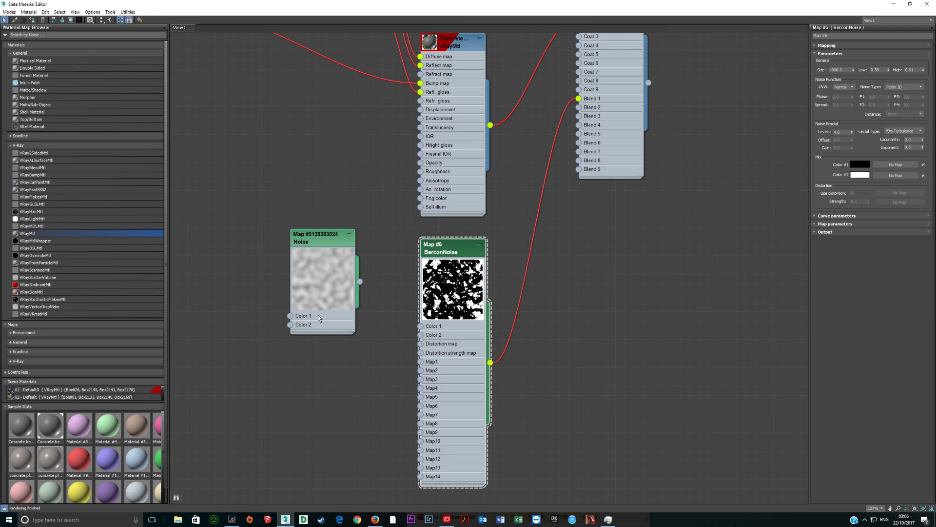
# Step: Open the standard Noise map, switch its noise type to Fractal, and bring the High and Low thresholds closer together for more contrast
pyautogui.doubleClick(316, 291)
pyautogui.doubleClick(317, 247)
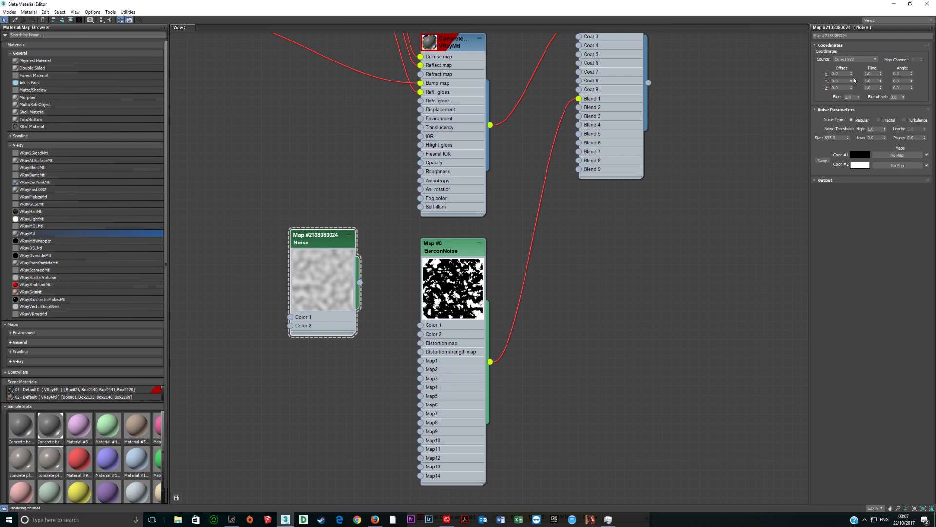
pyautogui.click(880, 120)
pyautogui.moveTo(886, 130); pyautogui.dragTo(880, 109)
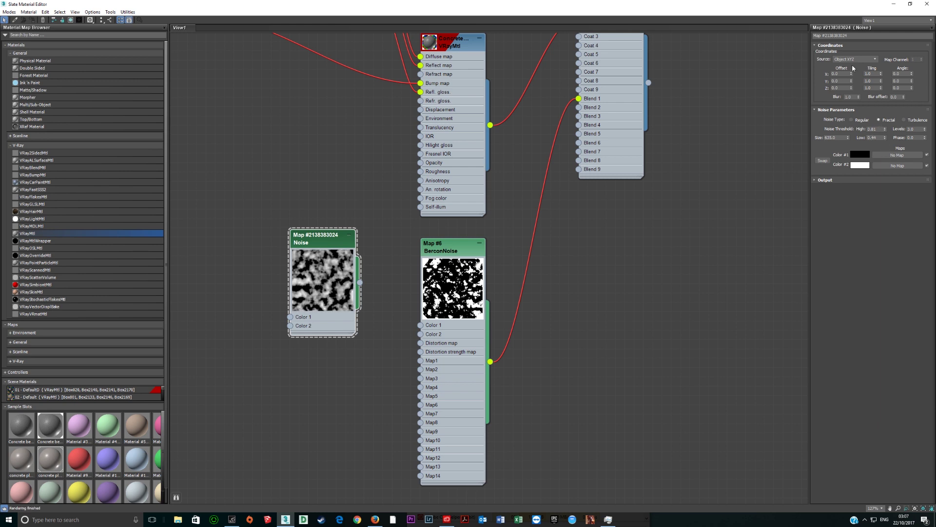
# Step: Set the Noise map's size to 1000, raise its Low threshold, and set the High threshold to 0.71
pyautogui.moveTo(841, 138); pyautogui.dragTo(710, 150)
pyautogui.write('1000')
pyautogui.press('Tab')
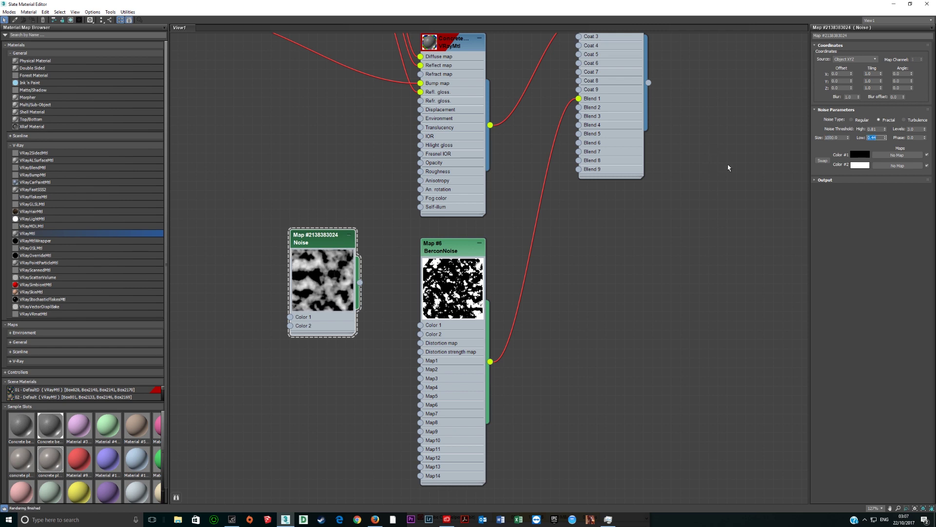
pyautogui.moveTo(885, 138); pyautogui.dragTo(884, 139)
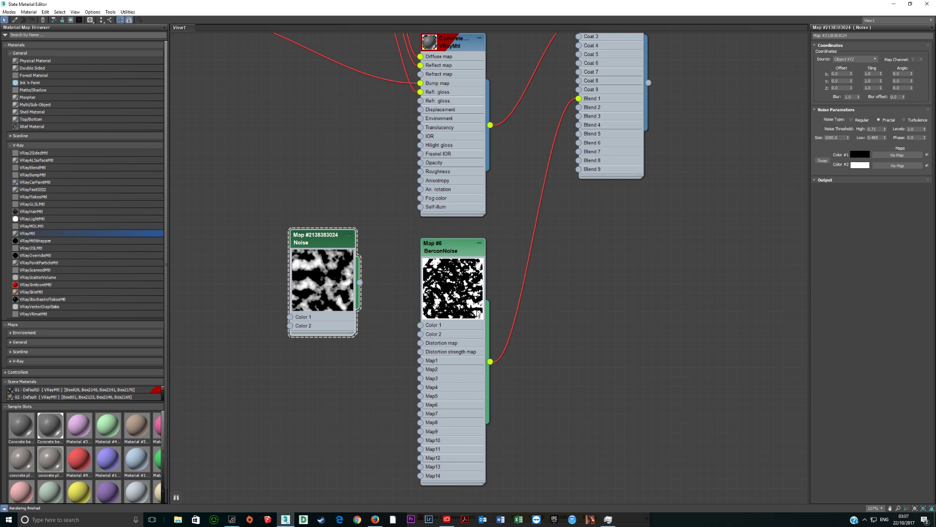
# Step: Set the Noise map's size to 500 and reposition its node beside the BerconNoise map for comparison
pyautogui.doubleClick(843, 138)
pyautogui.write('500')
pyautogui.press('Tab')
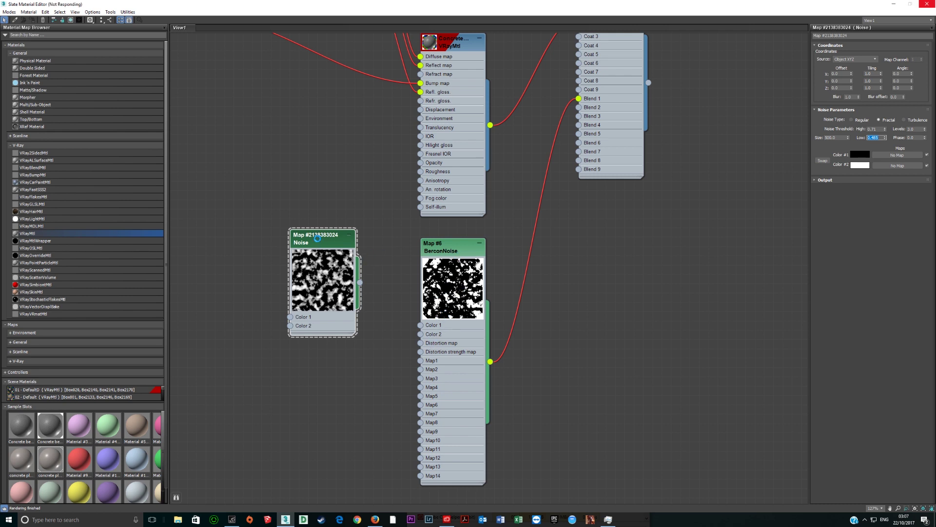
pyautogui.moveTo(317, 239); pyautogui.dragTo(324, 254)
pyautogui.scroll(-1, 405, 250)
pyautogui.moveTo(405, 251); pyautogui.dragTo(401, 341, button='middle')
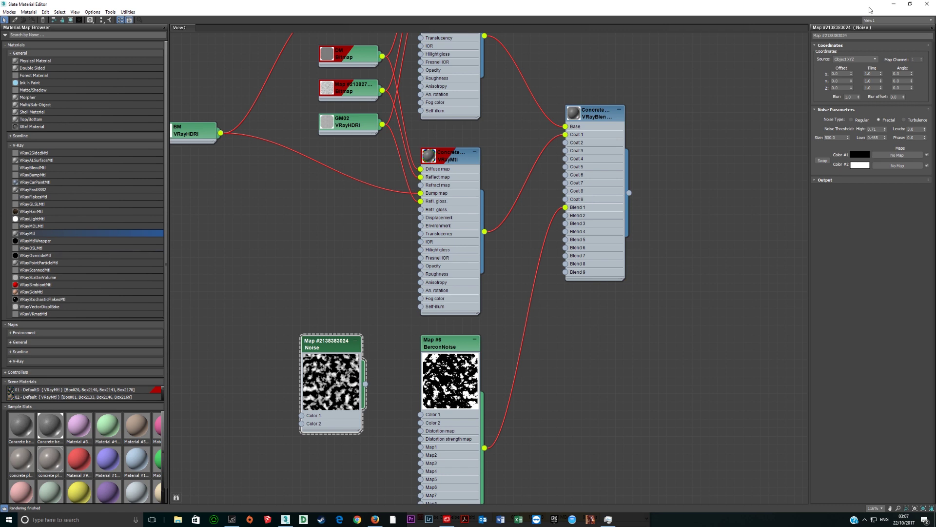
# Step: Examine the worn concrete table and bench edges in the V-Ray frame buffer, from close-up to the full render
pyautogui.click(925, 3)
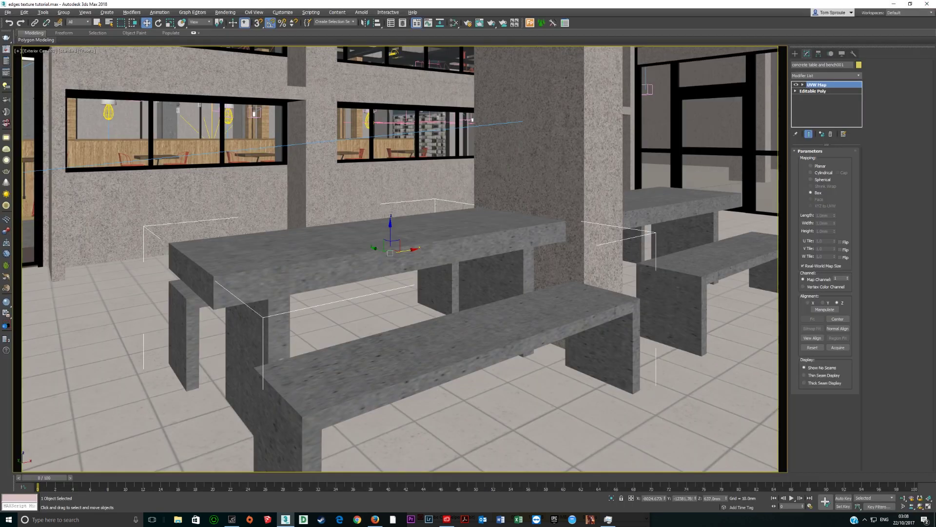
pyautogui.click(6, 49)
pyautogui.doubleClick(28, 50)
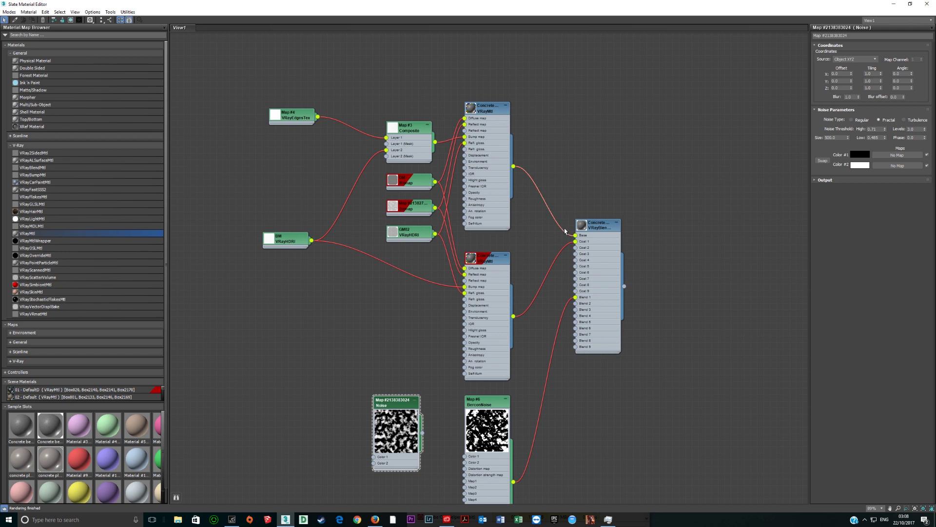
pyautogui.click(925, 4)
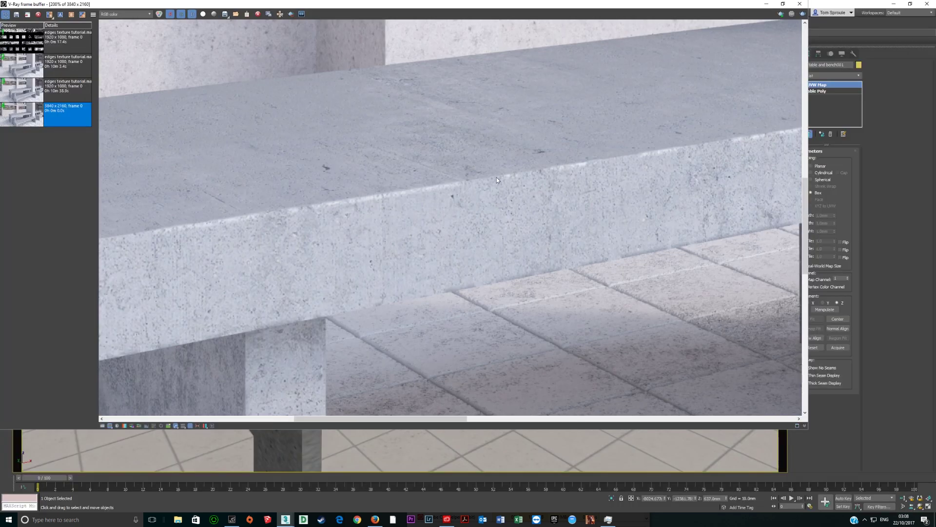
pyautogui.scroll(-2, 497, 180)
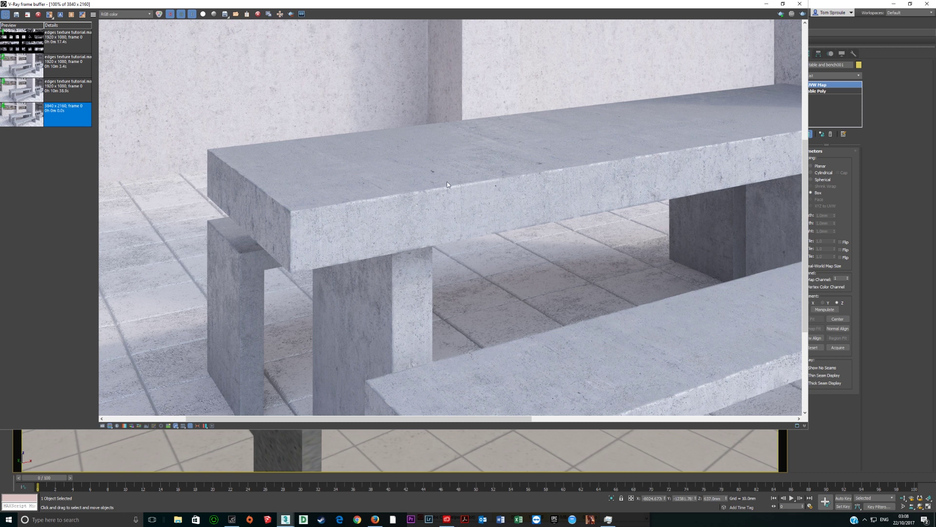
pyautogui.scroll(-1, 565, 165)
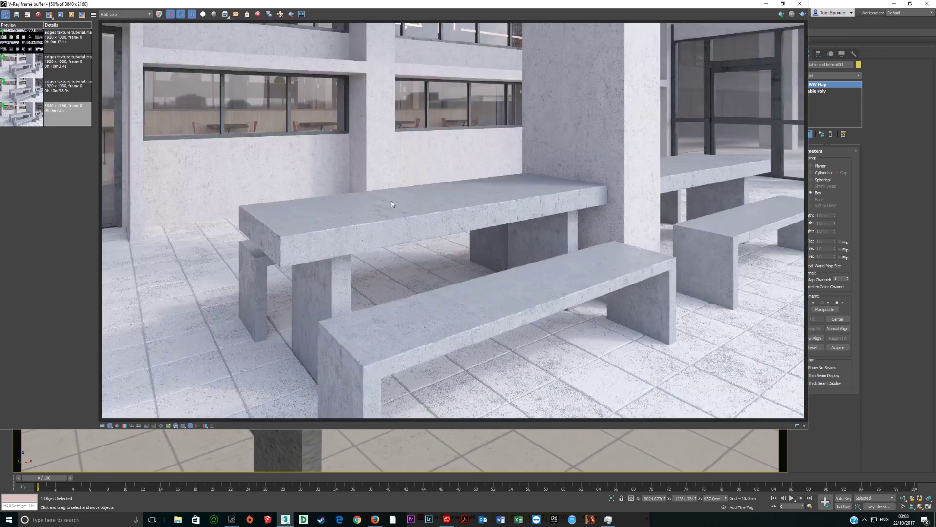
pyautogui.click(802, 4)
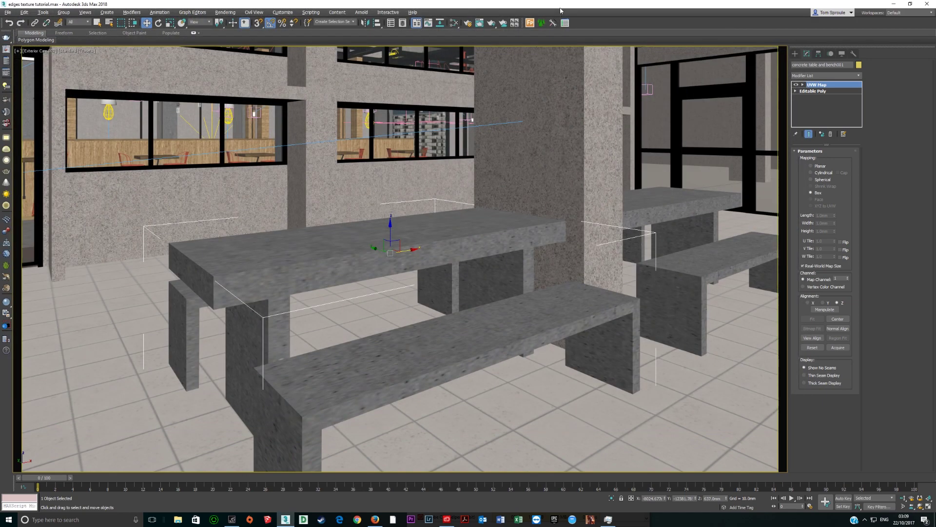
# Step: Reopen the Slate Material Editor and show the Concrete benches edges material's parameters with an enlarged node preview
pyautogui.click(453, 22)
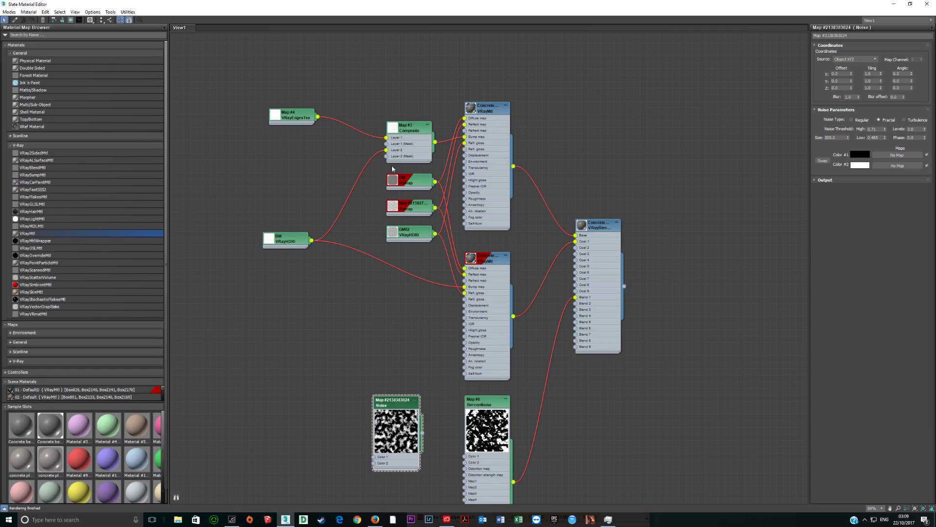
pyautogui.scroll(3, 474, 202)
pyautogui.doubleClick(471, 108)
pyautogui.moveTo(516, 265); pyautogui.dragTo(507, 189)
pyautogui.doubleClick(511, 191)
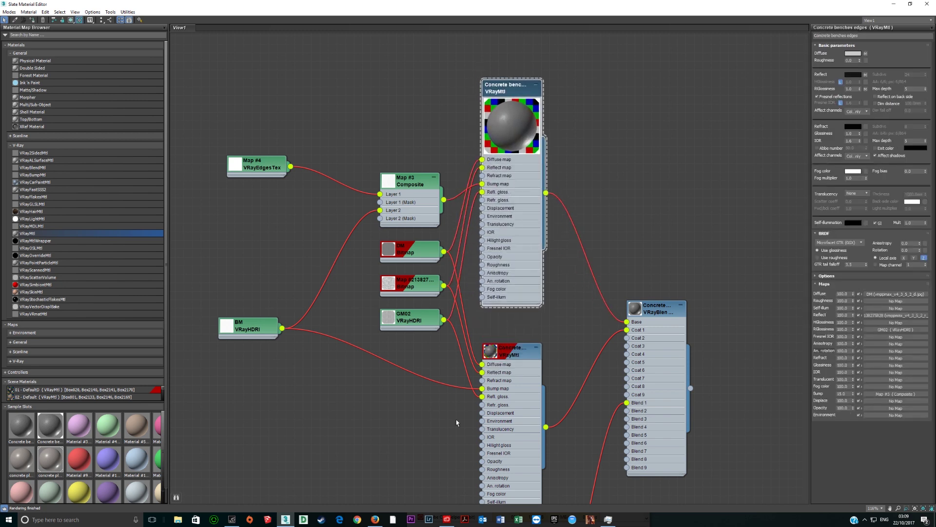
# Step: Switch to Firefox, search for "siger shaders", and review the V-Ray Material Presets Pro page on the Siger Studio site
pyautogui.click(378, 523)
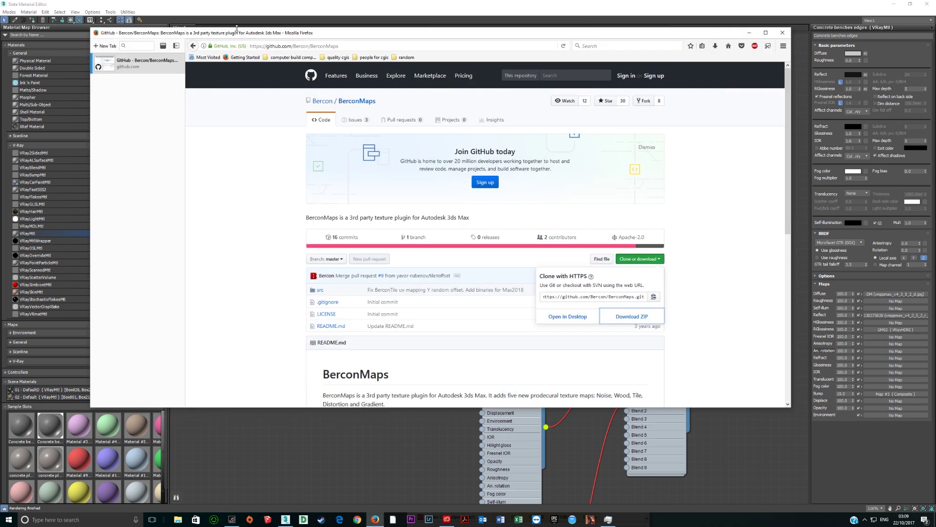
pyautogui.write('siger shaders')
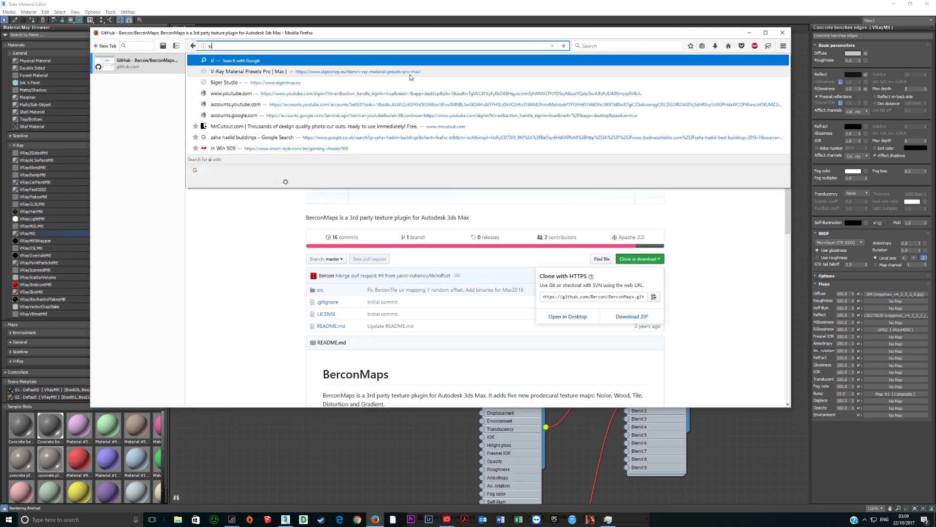
pyautogui.press('Return')
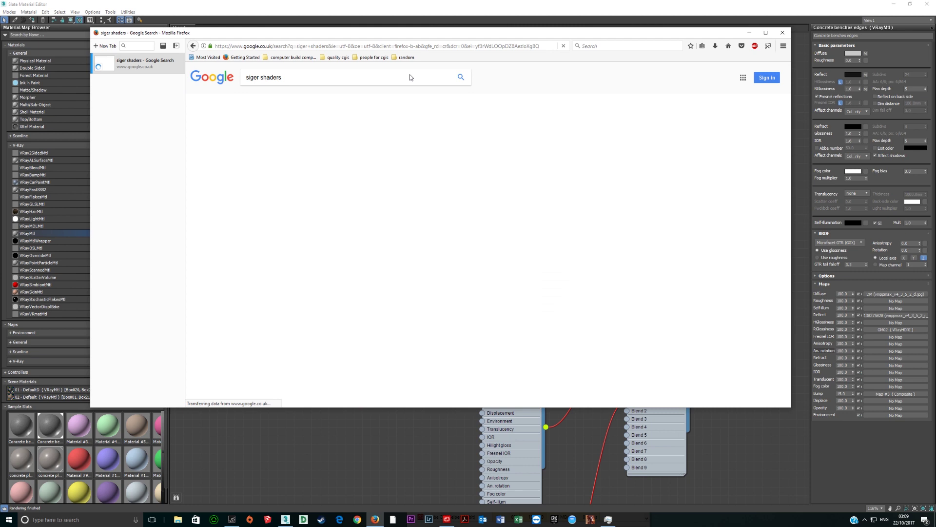
pyautogui.click(272, 157)
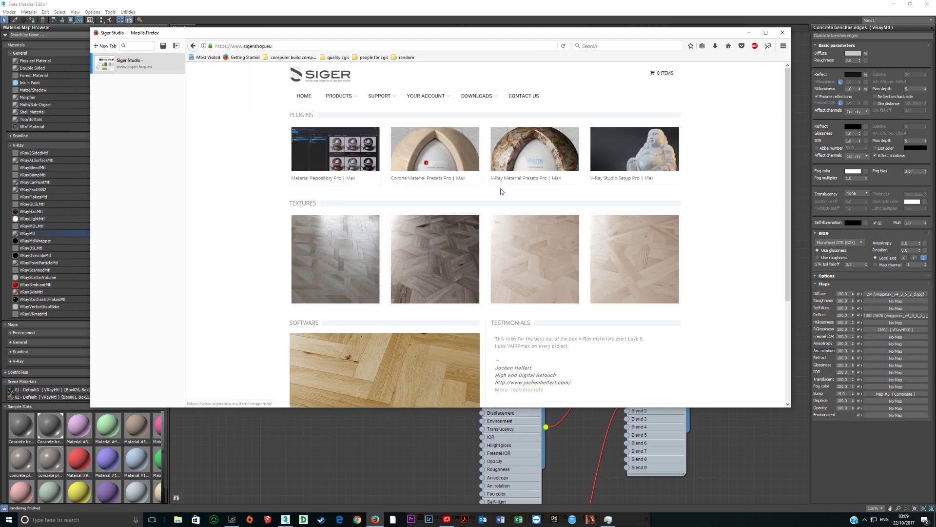
pyautogui.click(527, 150)
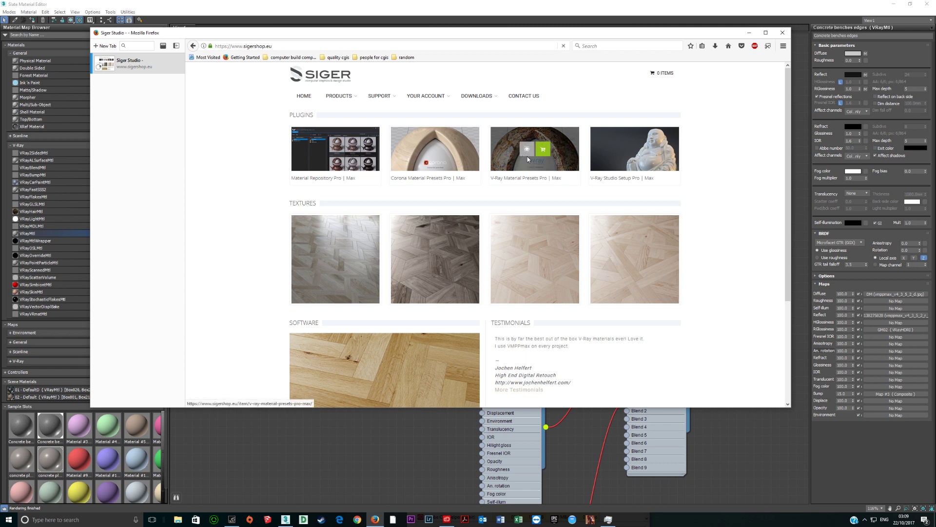
pyautogui.scroll(-3, 423, 225)
pyautogui.scroll(3, 419, 225)
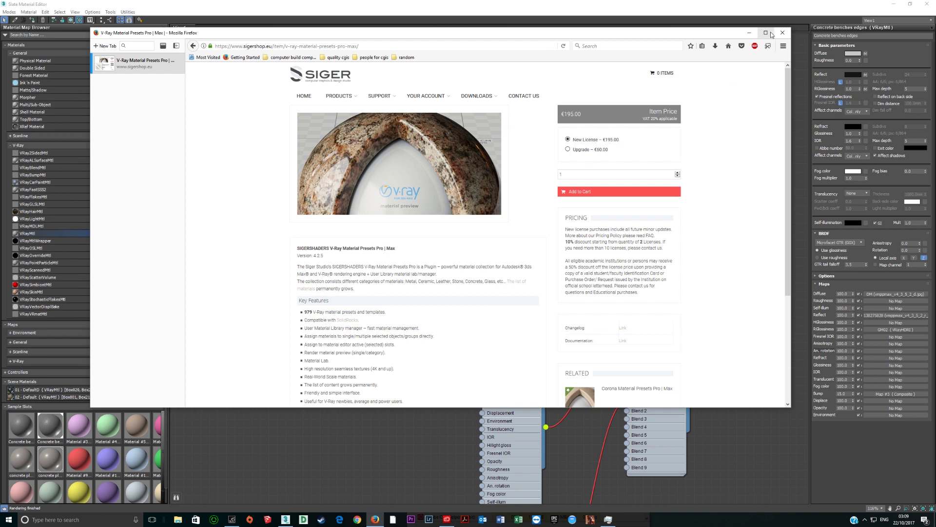
pyautogui.click(749, 32)
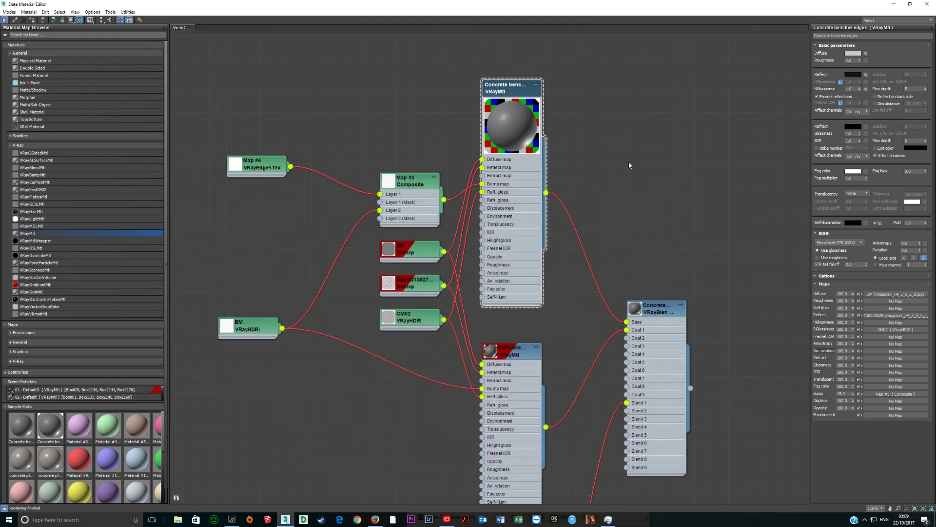
# Step: View the concrete image in the DM bitmap that feeds the diffuse map
pyautogui.scroll(1, 396, 225)
pyautogui.scroll(2, 396, 224)
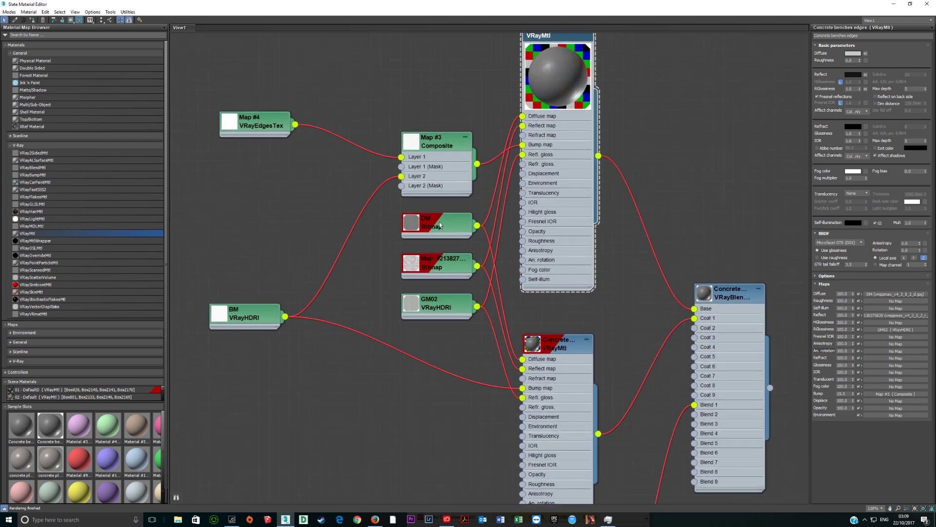
pyautogui.doubleClick(448, 235)
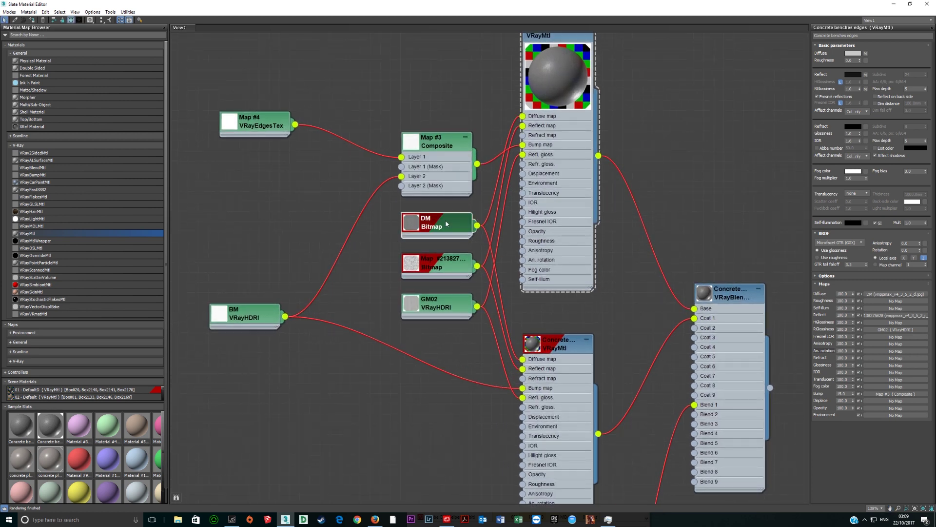
pyautogui.click(911, 156)
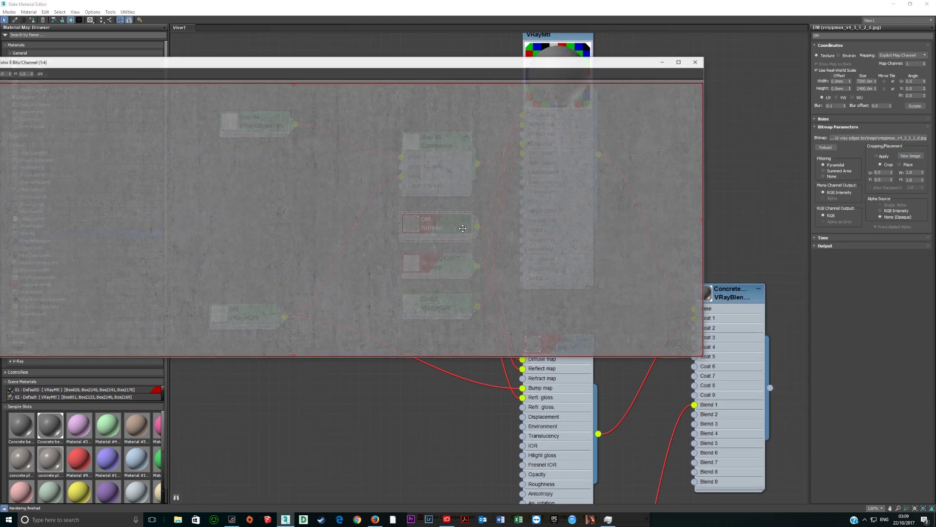
pyautogui.scroll(1, 382, 236)
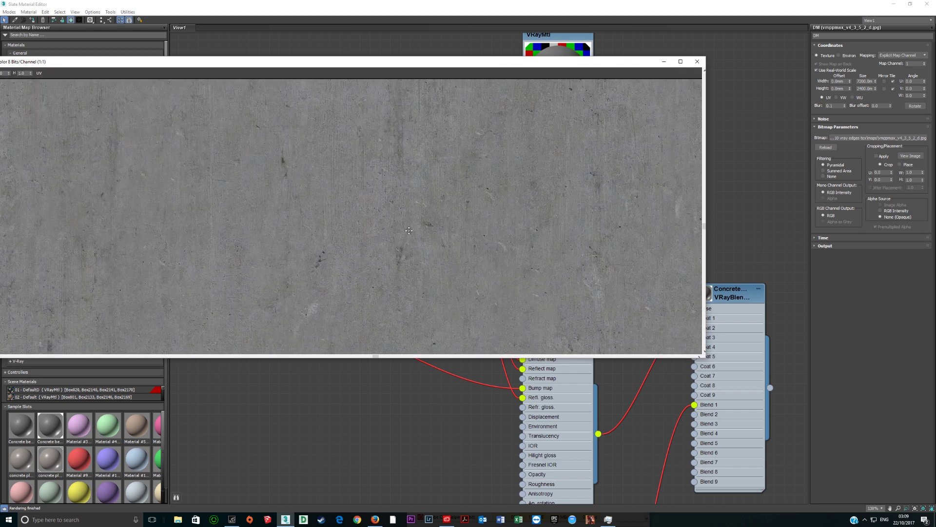
pyautogui.click(697, 62)
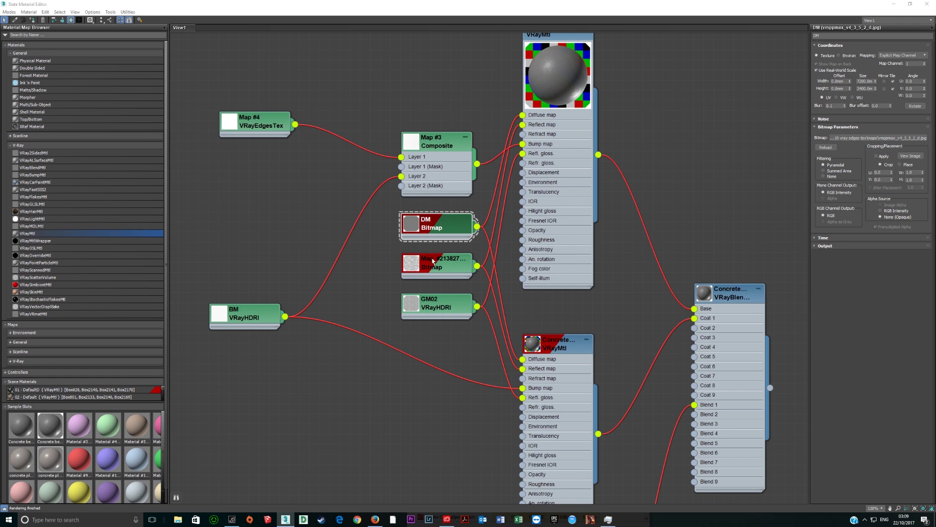
# Step: View the images of the reflection bitmap and the GM02 VRayHDRI glossiness map
pyautogui.click(433, 261)
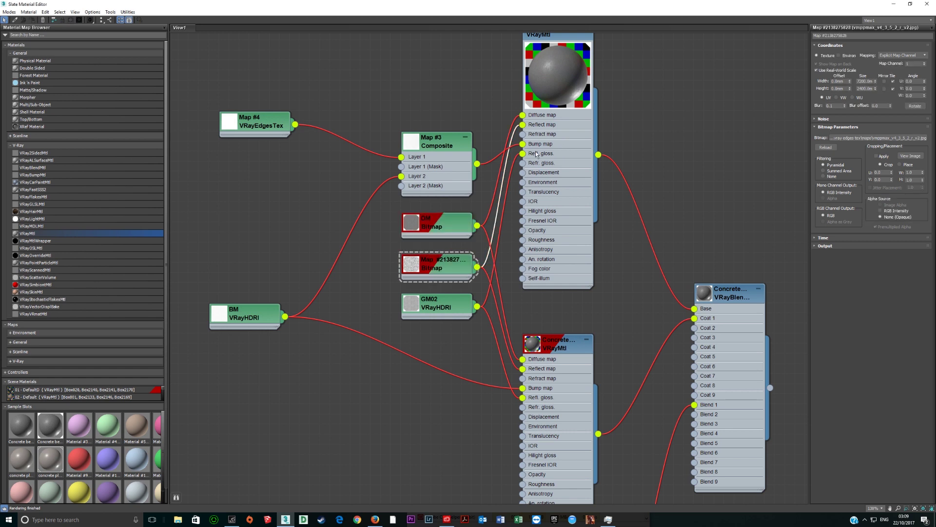
pyautogui.click(911, 156)
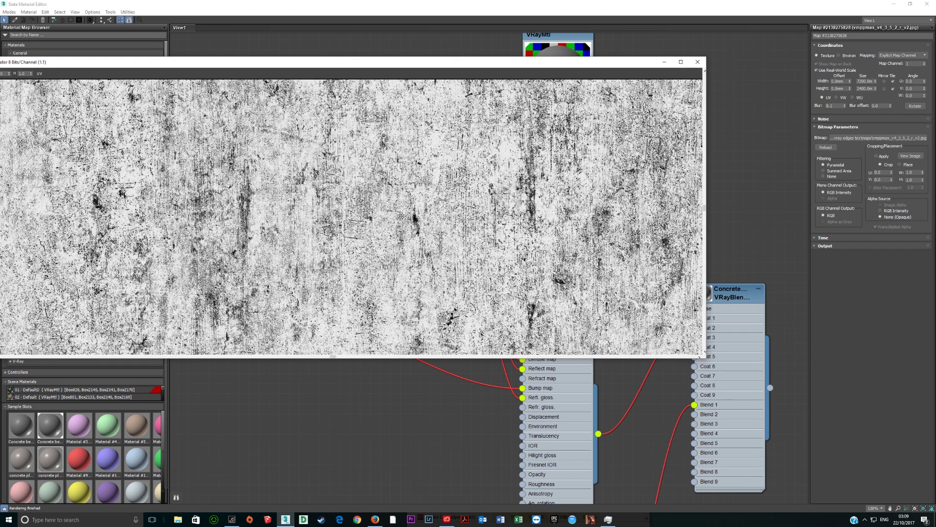
pyautogui.click(698, 62)
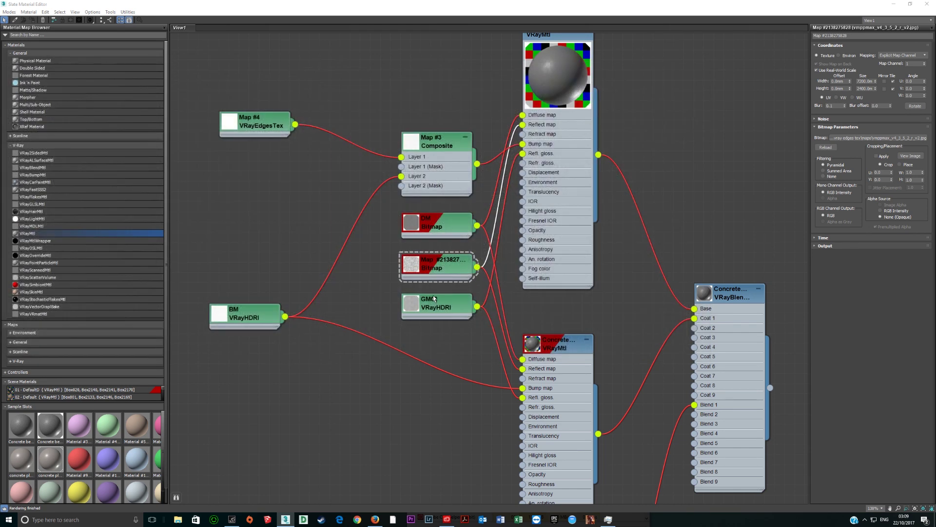
pyautogui.click(434, 299)
pyautogui.click(874, 64)
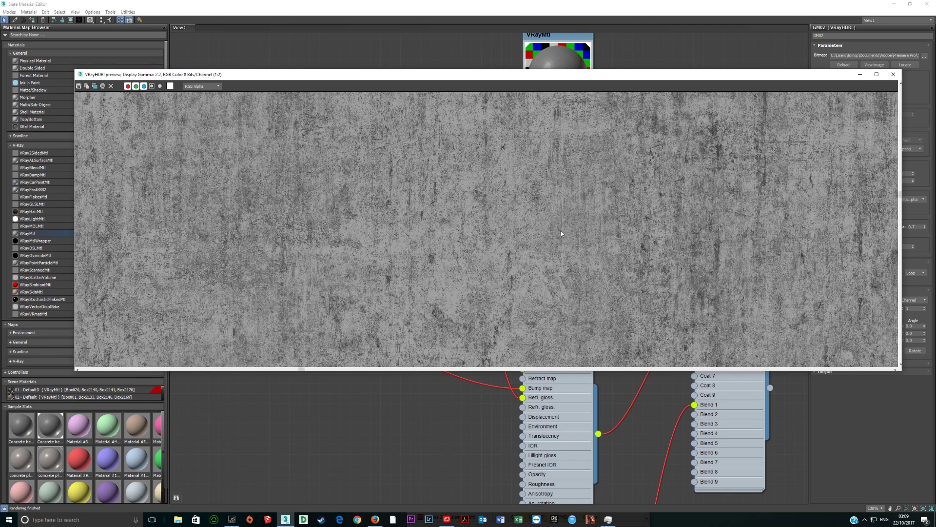
pyautogui.click(894, 74)
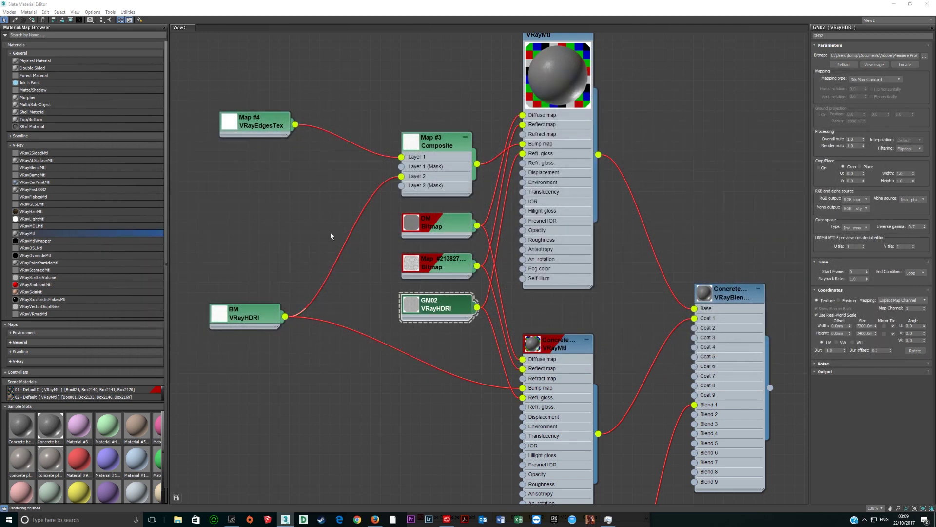
# Step: View the image of the BM VRayHDRI bump map at different zoom levels
pyautogui.click(249, 323)
pyautogui.click(882, 68)
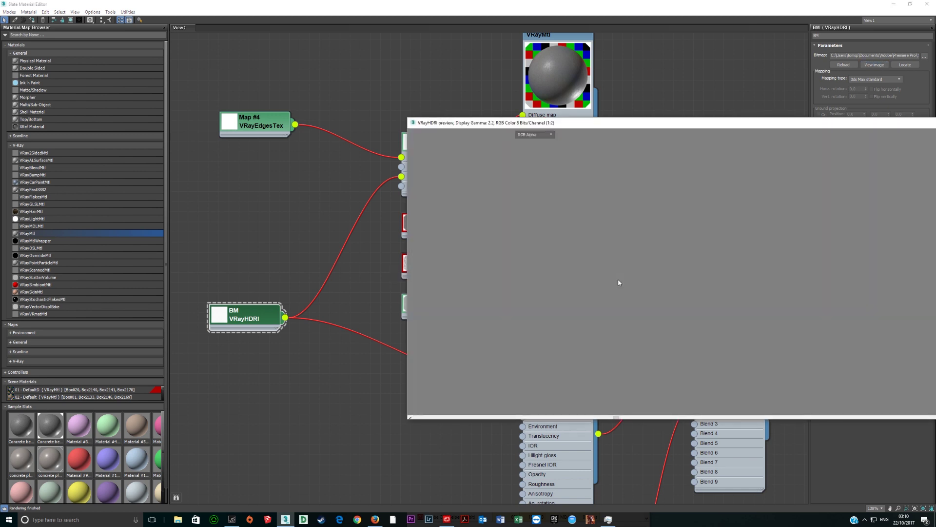
pyautogui.scroll(-2, 651, 270)
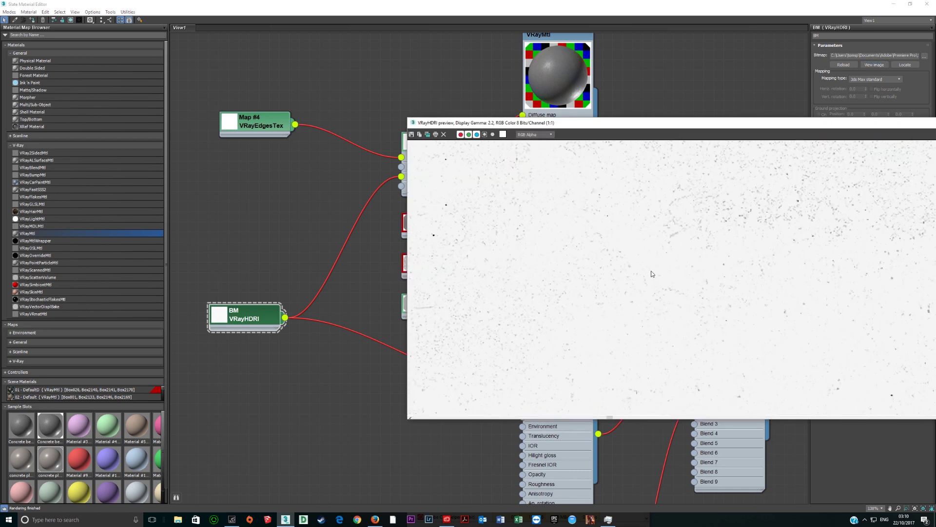
pyautogui.moveTo(764, 123); pyautogui.dragTo(453, 135)
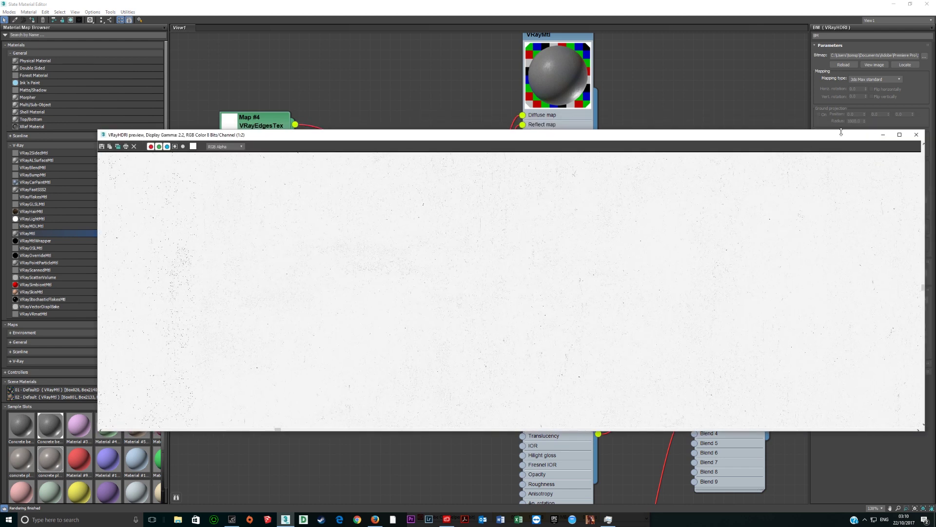
pyautogui.click(917, 134)
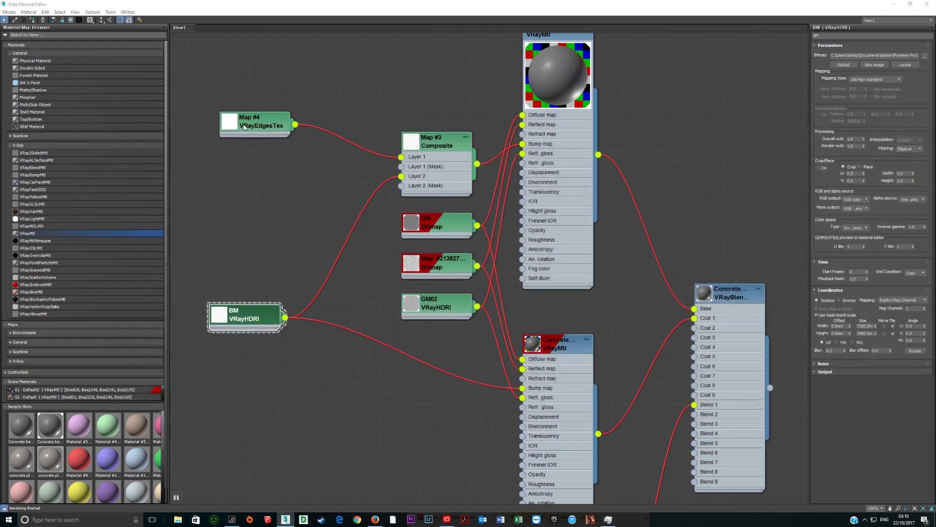
# Step: Try rerouting the VRayEdgesTex and BM bump map wires into Layer 1 and Layer 2 of the Composite map
pyautogui.click(263, 126)
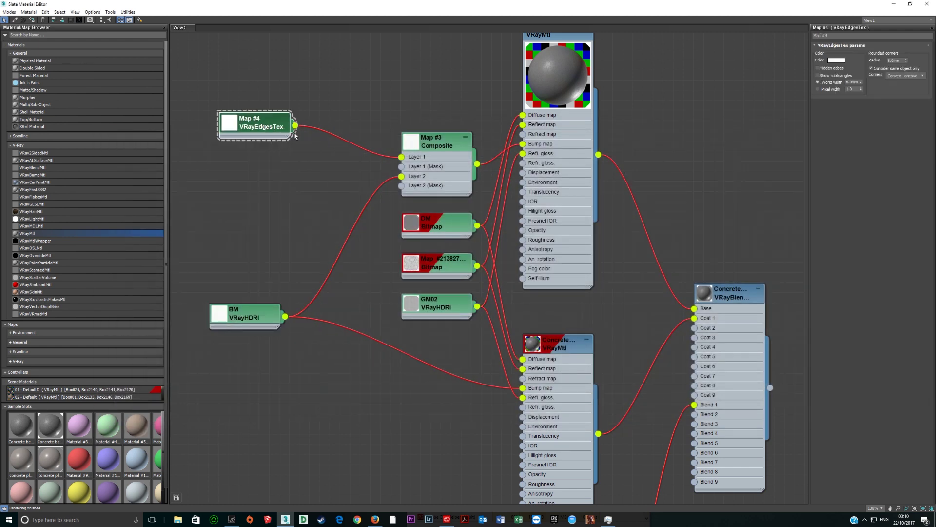
pyautogui.moveTo(367, 142); pyautogui.dragTo(402, 161)
pyautogui.moveTo(299, 294); pyautogui.dragTo(400, 176)
pyautogui.hotkey('ctrl', 'z')
pyautogui.hotkey('ctrl', 'z')
# Step: Examine the layer settings of the Composite map, including the blend mode of Layer 2
pyautogui.moveTo(428, 206); pyautogui.dragTo(358, 150, button='middle')
pyautogui.scroll(-3, 390, 189)
pyautogui.moveTo(391, 189); pyautogui.dragTo(371, 164, button='middle')
pyautogui.scroll(-5, 371, 164)
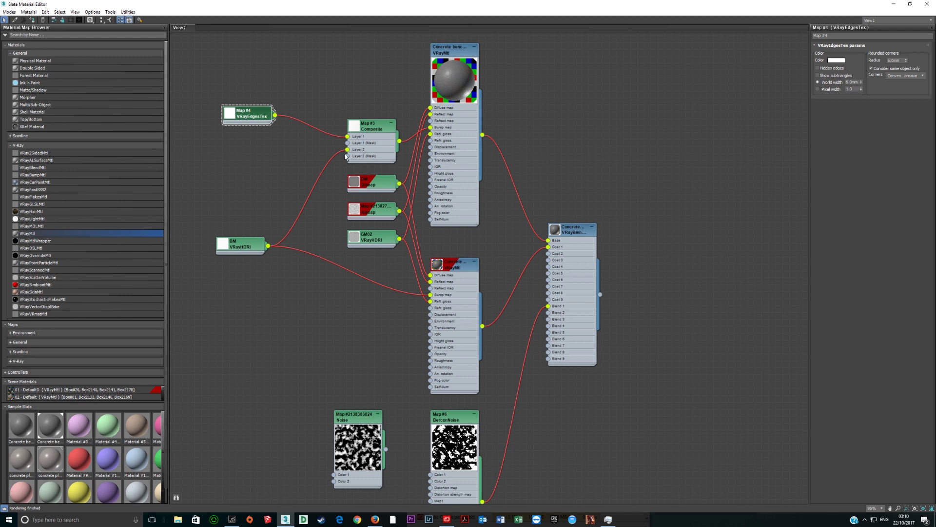
pyautogui.moveTo(392, 142); pyautogui.dragTo(366, 144, button='middle')
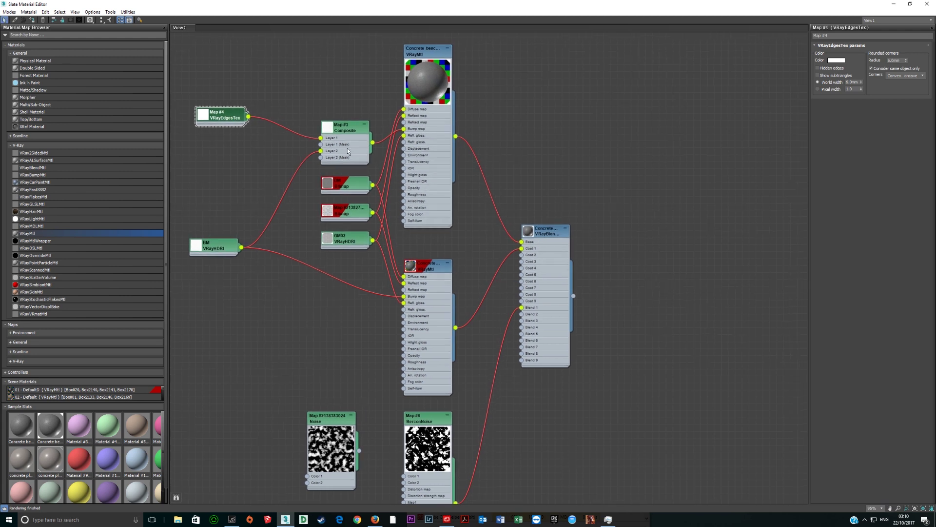
pyautogui.click(365, 143)
pyautogui.click(857, 75)
pyautogui.click(857, 75)
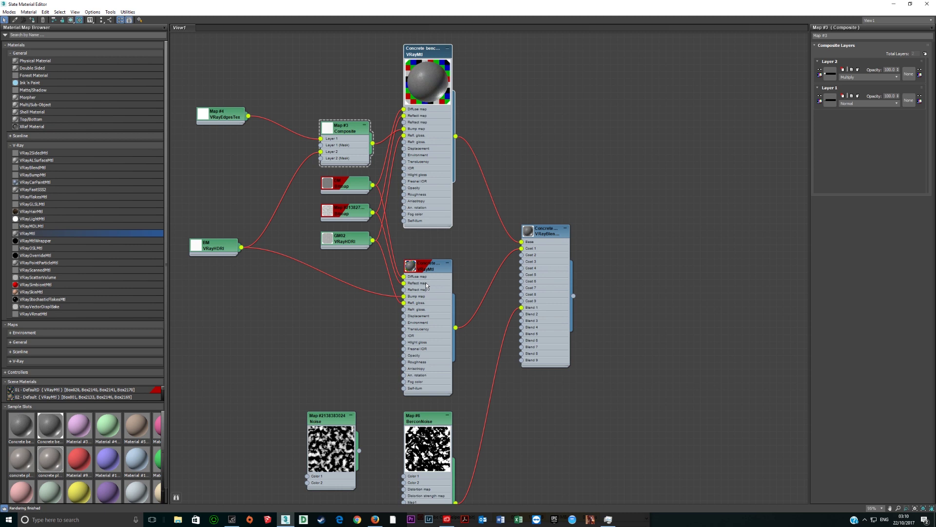
# Step: Duplicate the Composite map together with its VRayEdgesTex input and connect the copy to the second concrete VRayMtl's bump map
pyautogui.moveTo(229, 116); pyautogui.dragTo(229, 123)
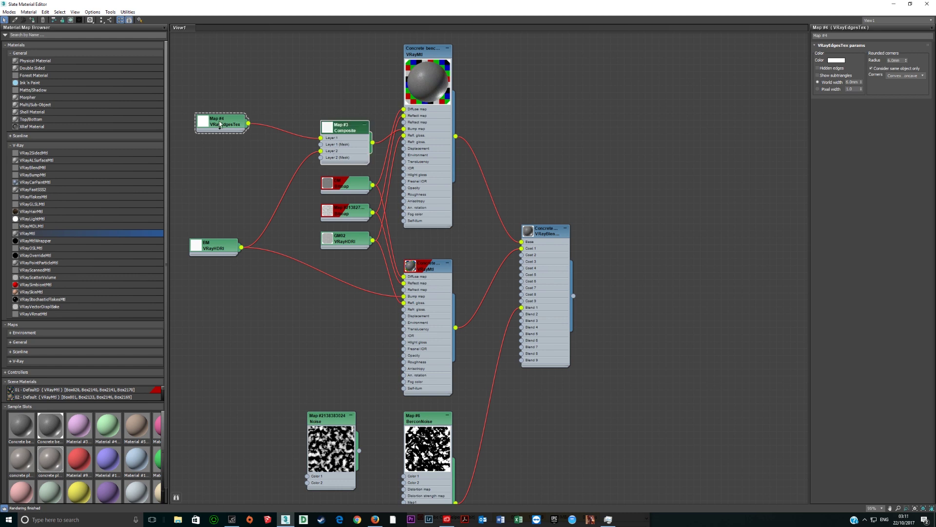
pyautogui.moveTo(341, 148)
pyautogui.keyDown('shift'); pyautogui.mouseDown()
pyautogui.moveTo(341, 347)
pyautogui.moveTo(336, 333)
pyautogui.moveTo(345, 325)
pyautogui.mouseUp(); pyautogui.keyUp('shift')
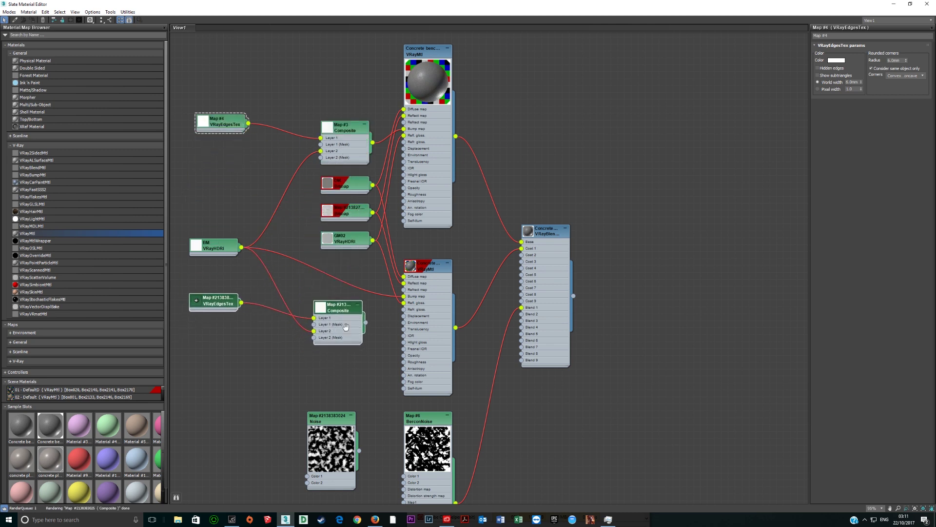
pyautogui.scroll(1, 345, 327)
pyautogui.moveTo(448, 320); pyautogui.dragTo(488, 292)
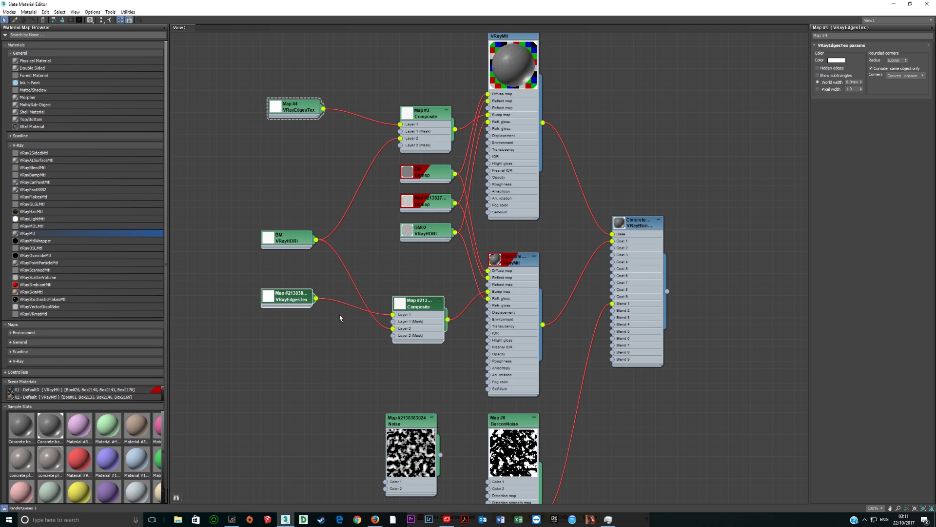
# Step: Try a rounded corners radius of 1 on the duplicated VRayEdgesTex map
pyautogui.click(288, 296)
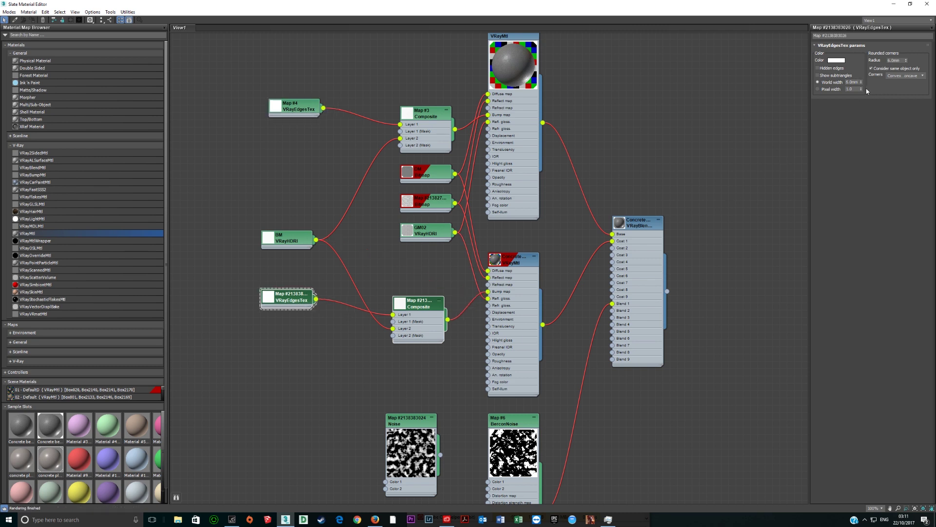
pyautogui.moveTo(903, 60); pyautogui.dragTo(754, 99)
pyautogui.write('1')
pyautogui.press('Tab')
pyautogui.click(902, 61)
pyautogui.press('Tab')
pyautogui.click(906, 62)
# Step: Reconnect the BM VRayHDRI directly to the second concrete VRayMtl's bump map and delete the duplicated Composite and VRayEdgesTex maps
pyautogui.moveTo(316, 239); pyautogui.dragTo(488, 291)
pyautogui.press('Delete')
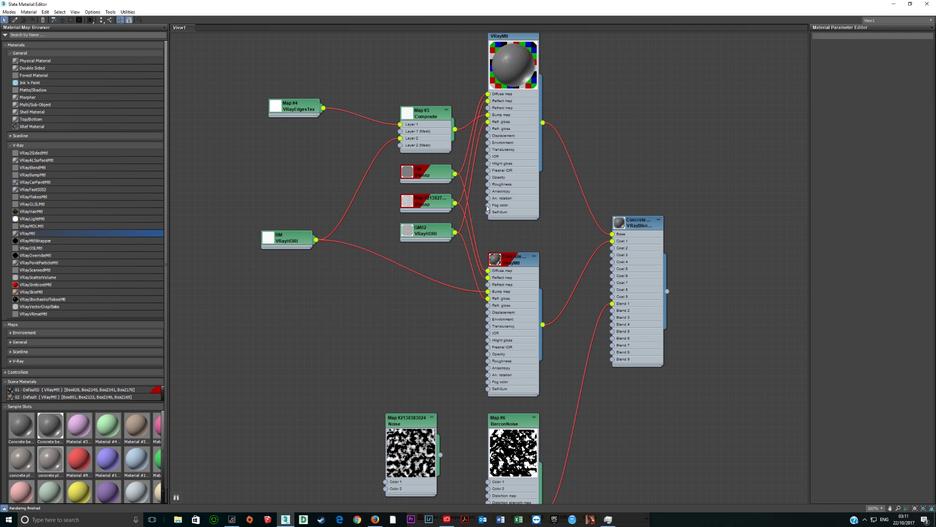
# Step: Delete the unconnected Noise map beside the BerconNoise map and close the Slate Material Editor
pyautogui.scroll(-2, 489, 298)
pyautogui.moveTo(488, 296); pyautogui.dragTo(420, 189, button='middle')
pyautogui.click(373, 338)
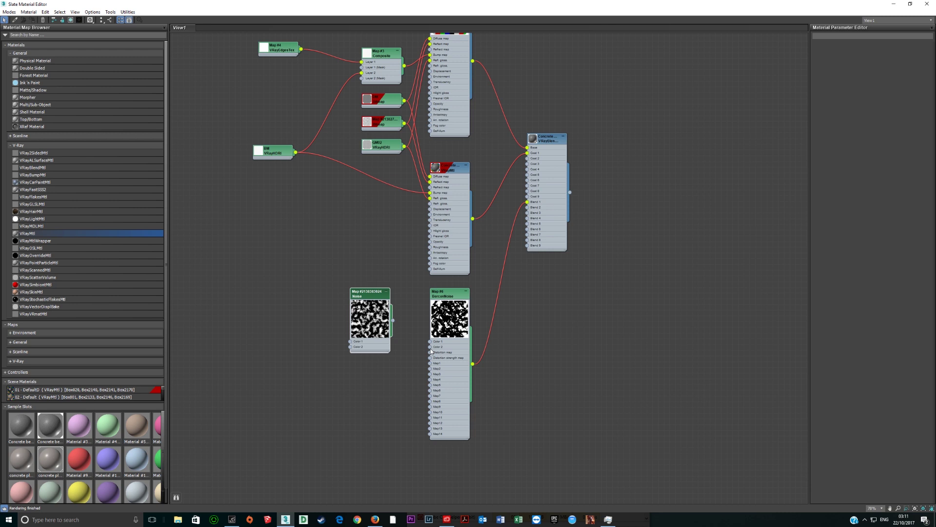
pyautogui.press('Delete')
pyautogui.moveTo(373, 337); pyautogui.dragTo(376, 385, button='middle')
pyautogui.scroll(2, 449, 257)
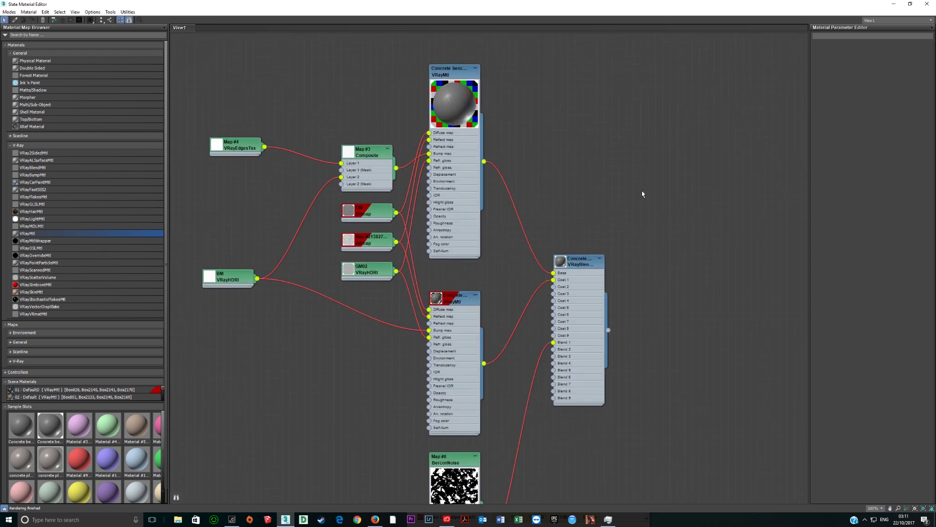
pyautogui.click(927, 5)
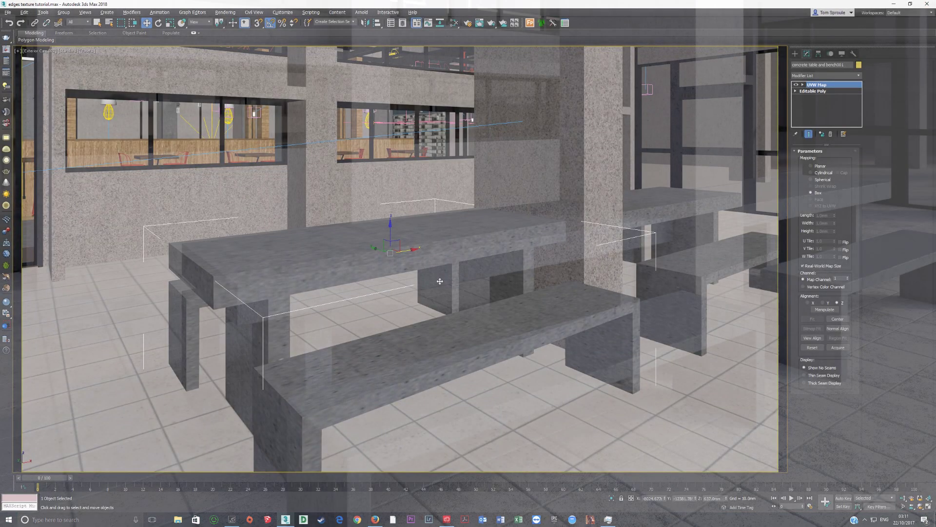